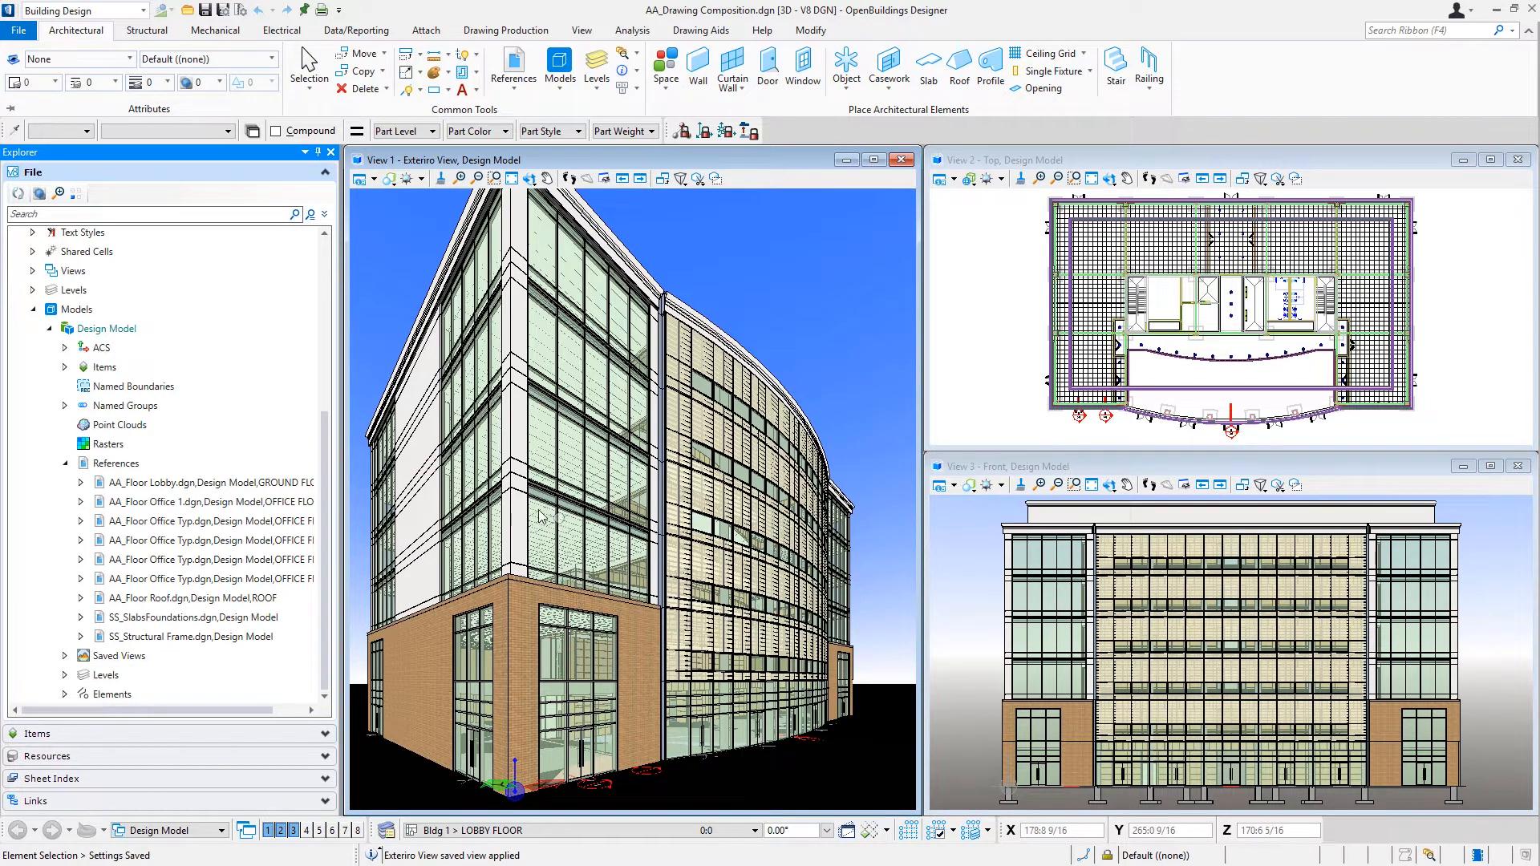
# Exchange the active file to the AA_Floor Office Typ-Skin.dgn reference nested under the OFFICE FLOOR 2 AA_Floor Office Typ.dgn reference
pyautogui.moveTo(486, 532)
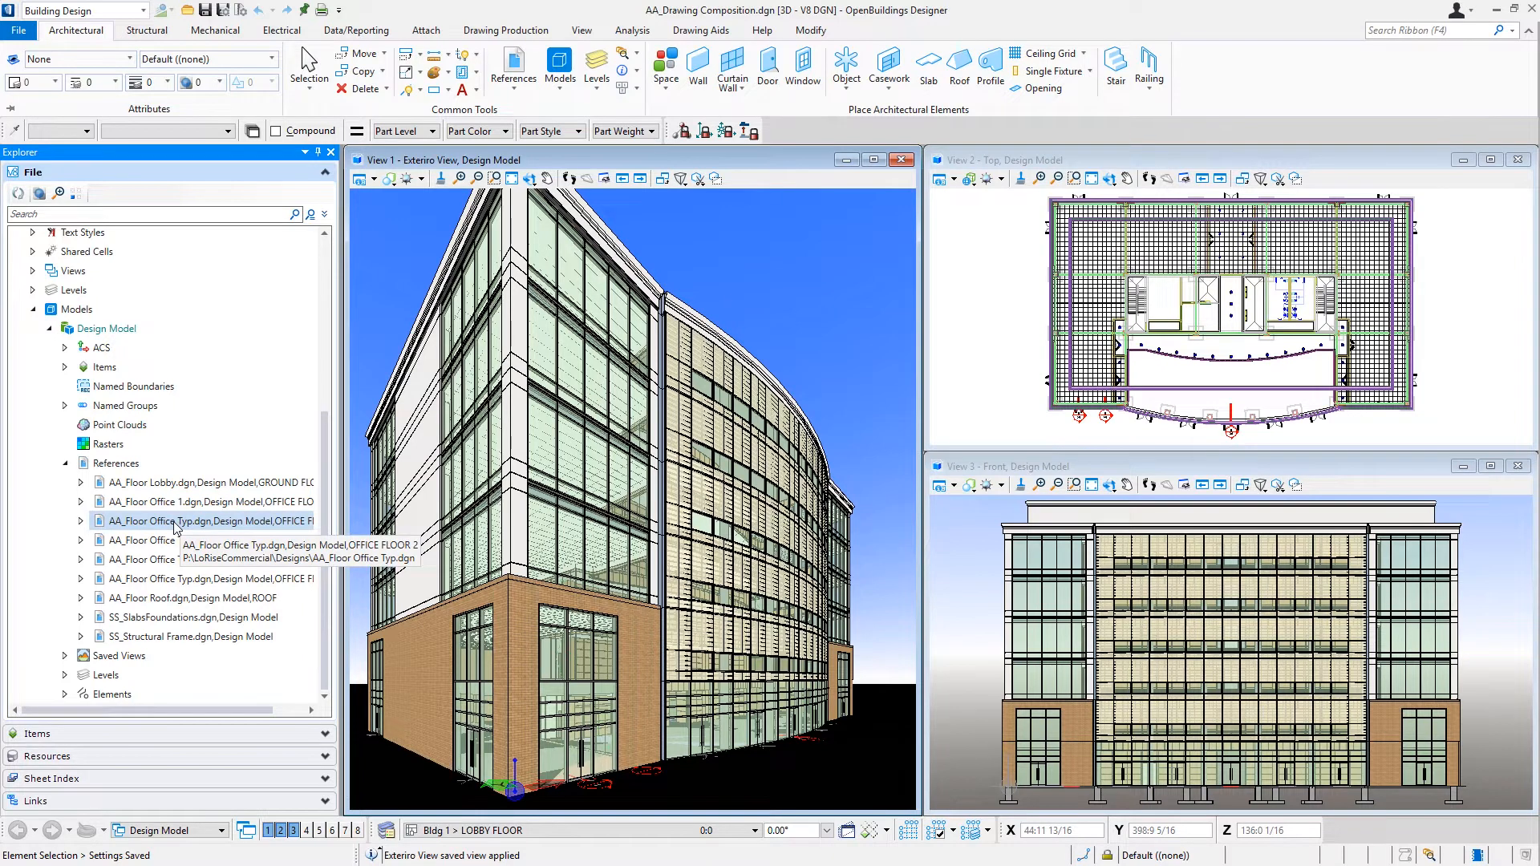
pyautogui.click(82, 521)
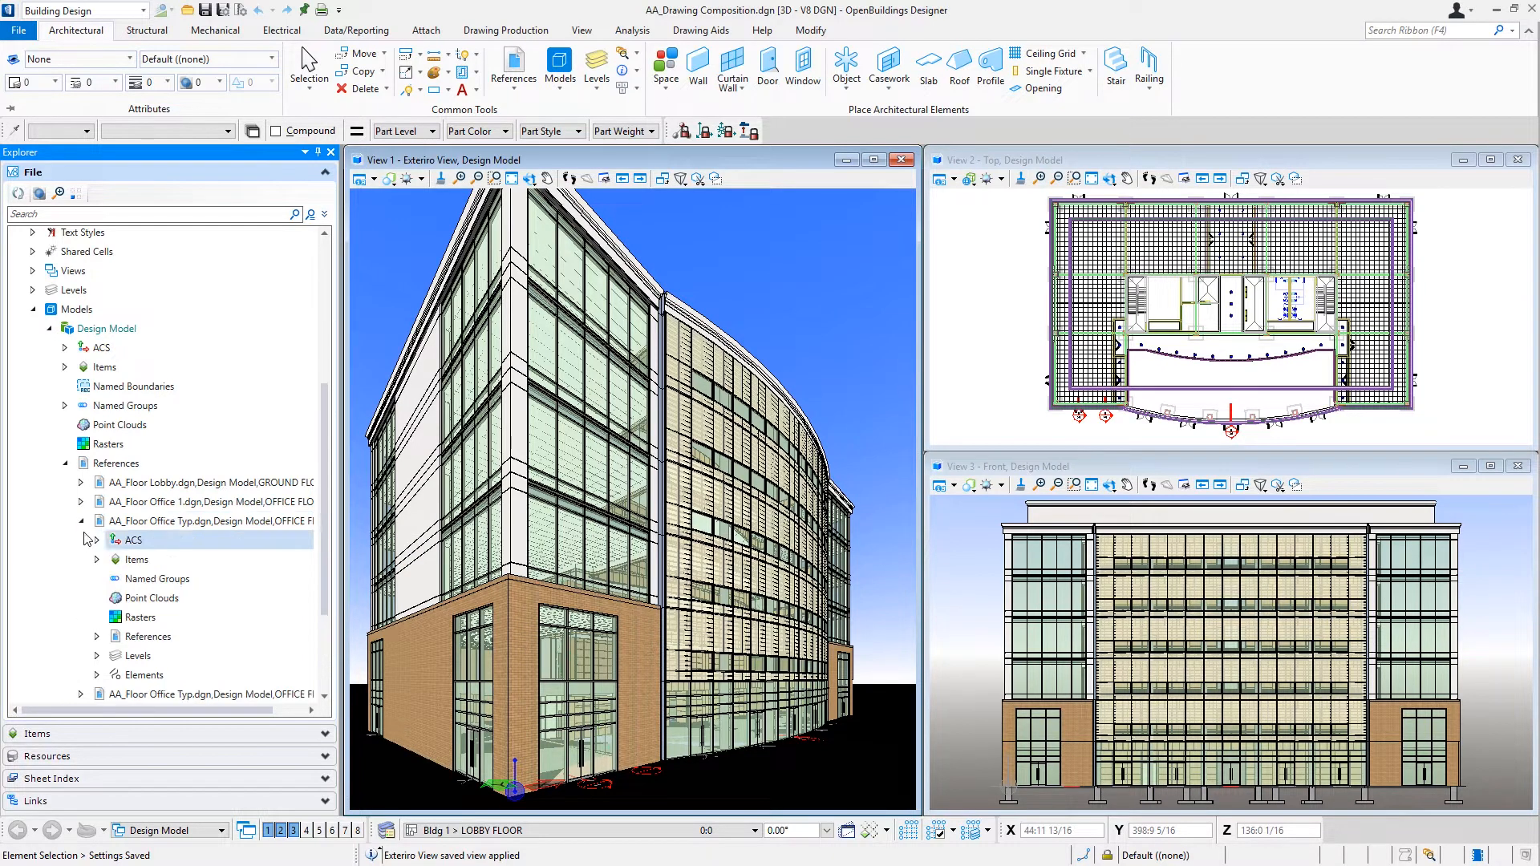
pyautogui.click(96, 638)
pyautogui.scroll(-2, 93, 636)
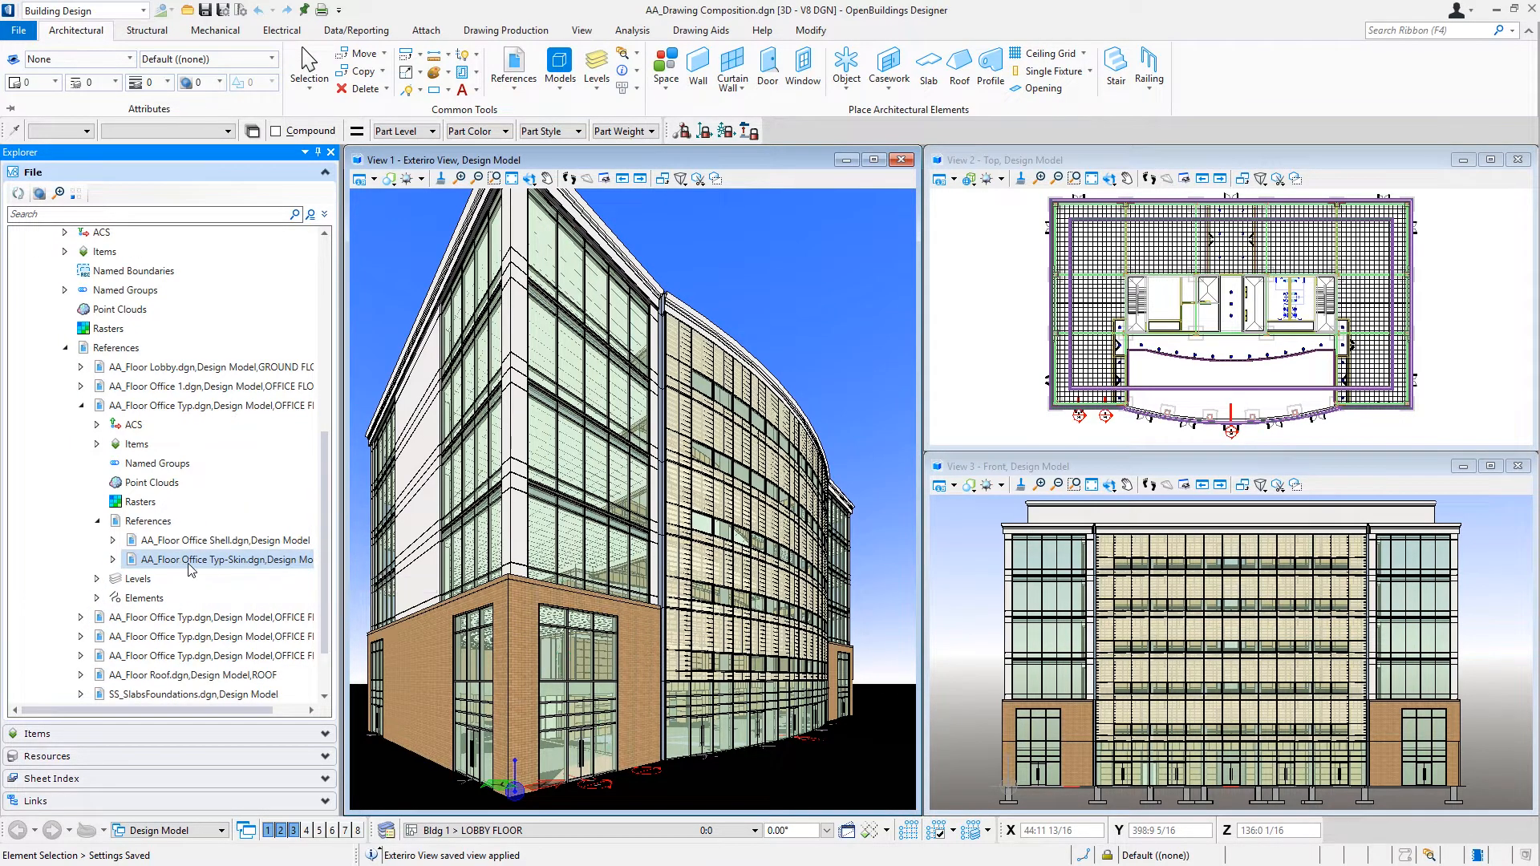
pyautogui.rightClick(215, 566)
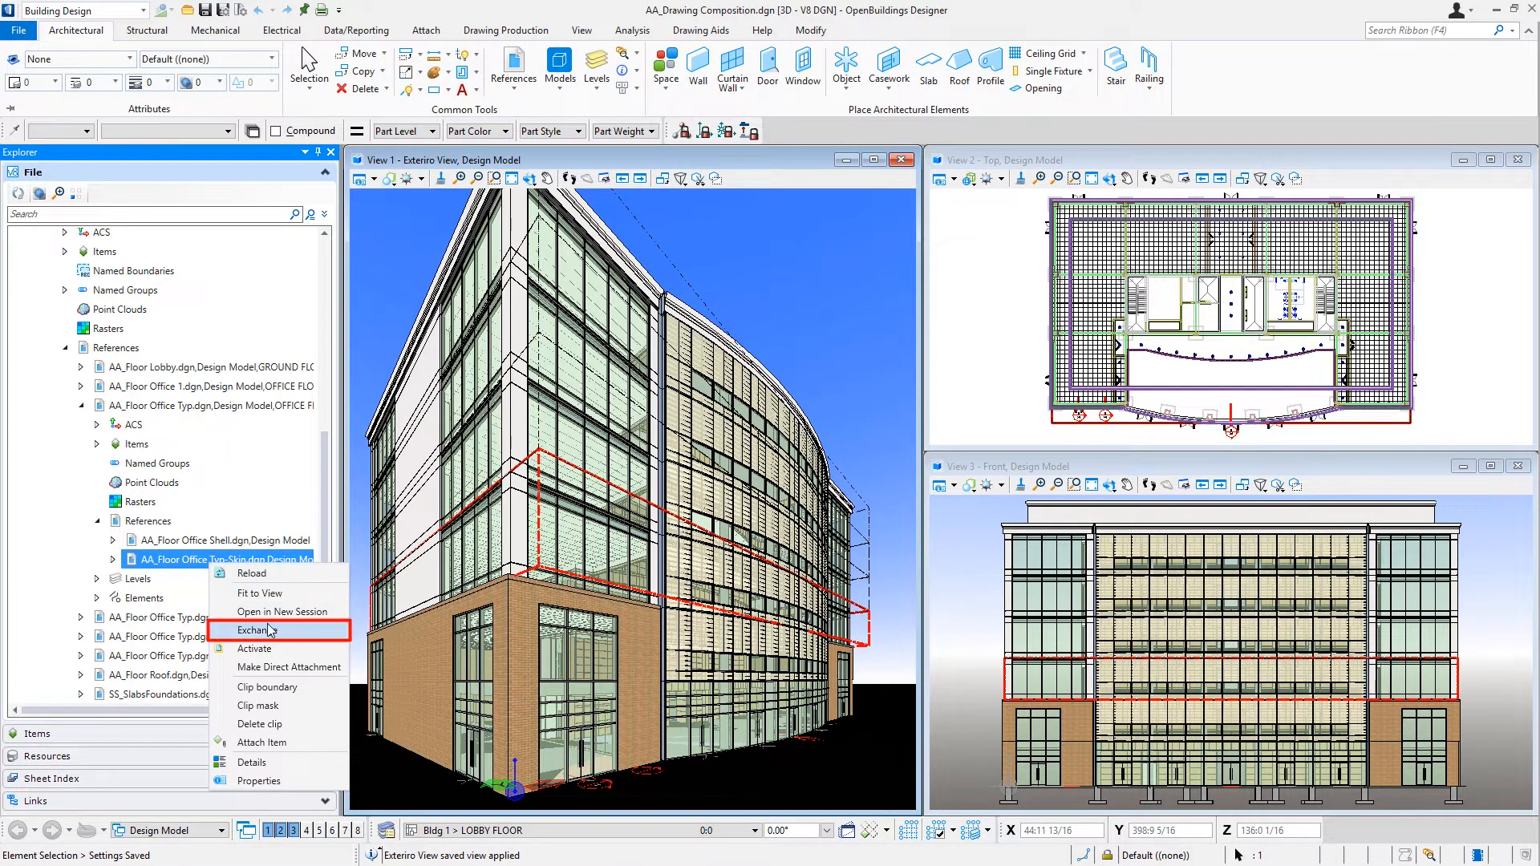
pyautogui.click(268, 630)
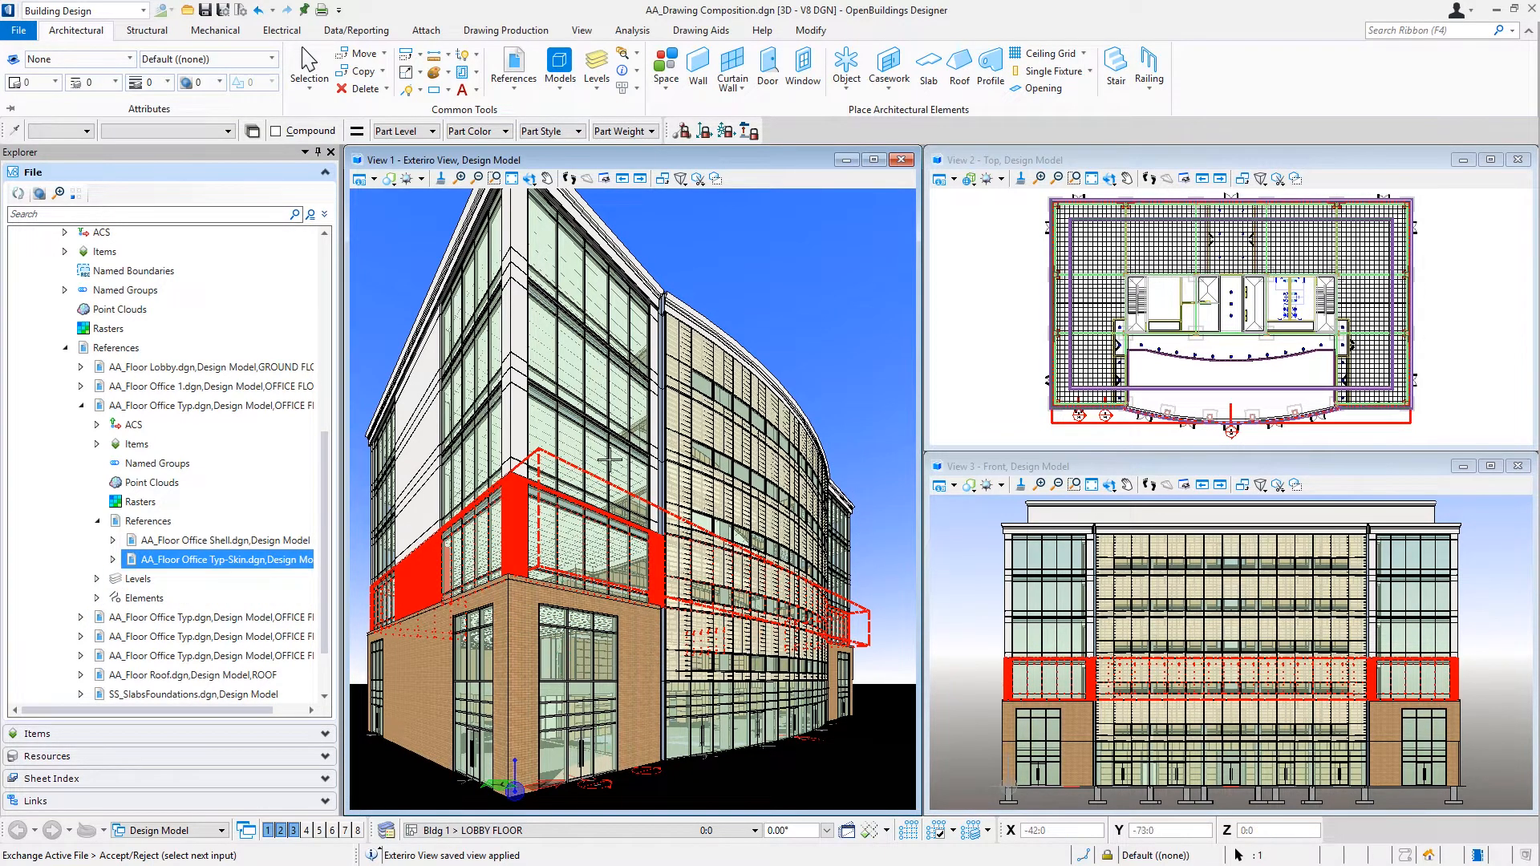
pyautogui.click(798, 373)
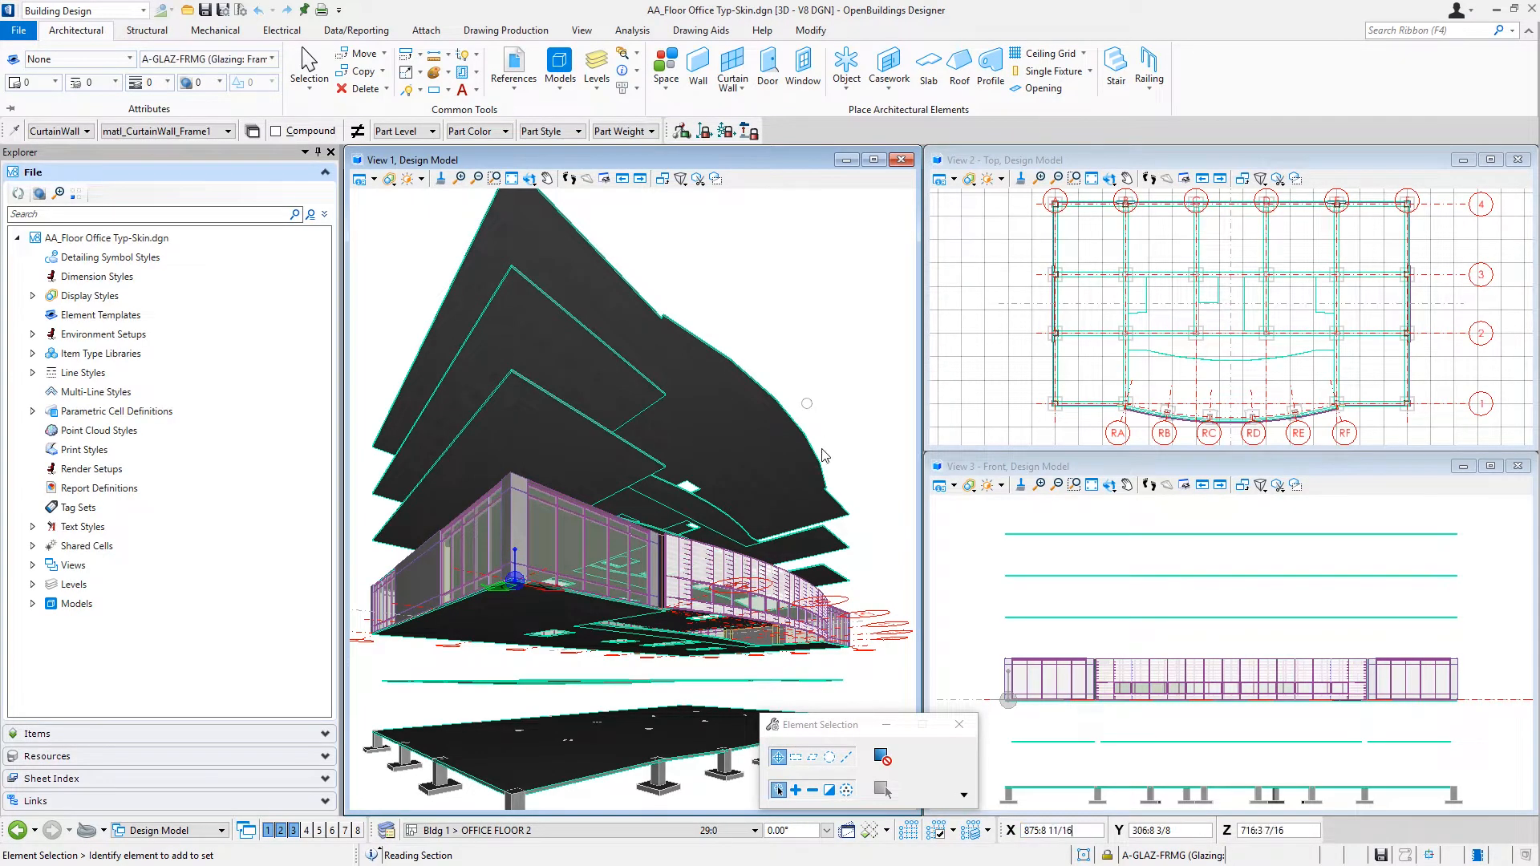
# Isolate the OFFICE FLOOR 2 elements as a displayset and dynamically rotate View 1 to see the floor from slightly above
pyautogui.click(871, 832)
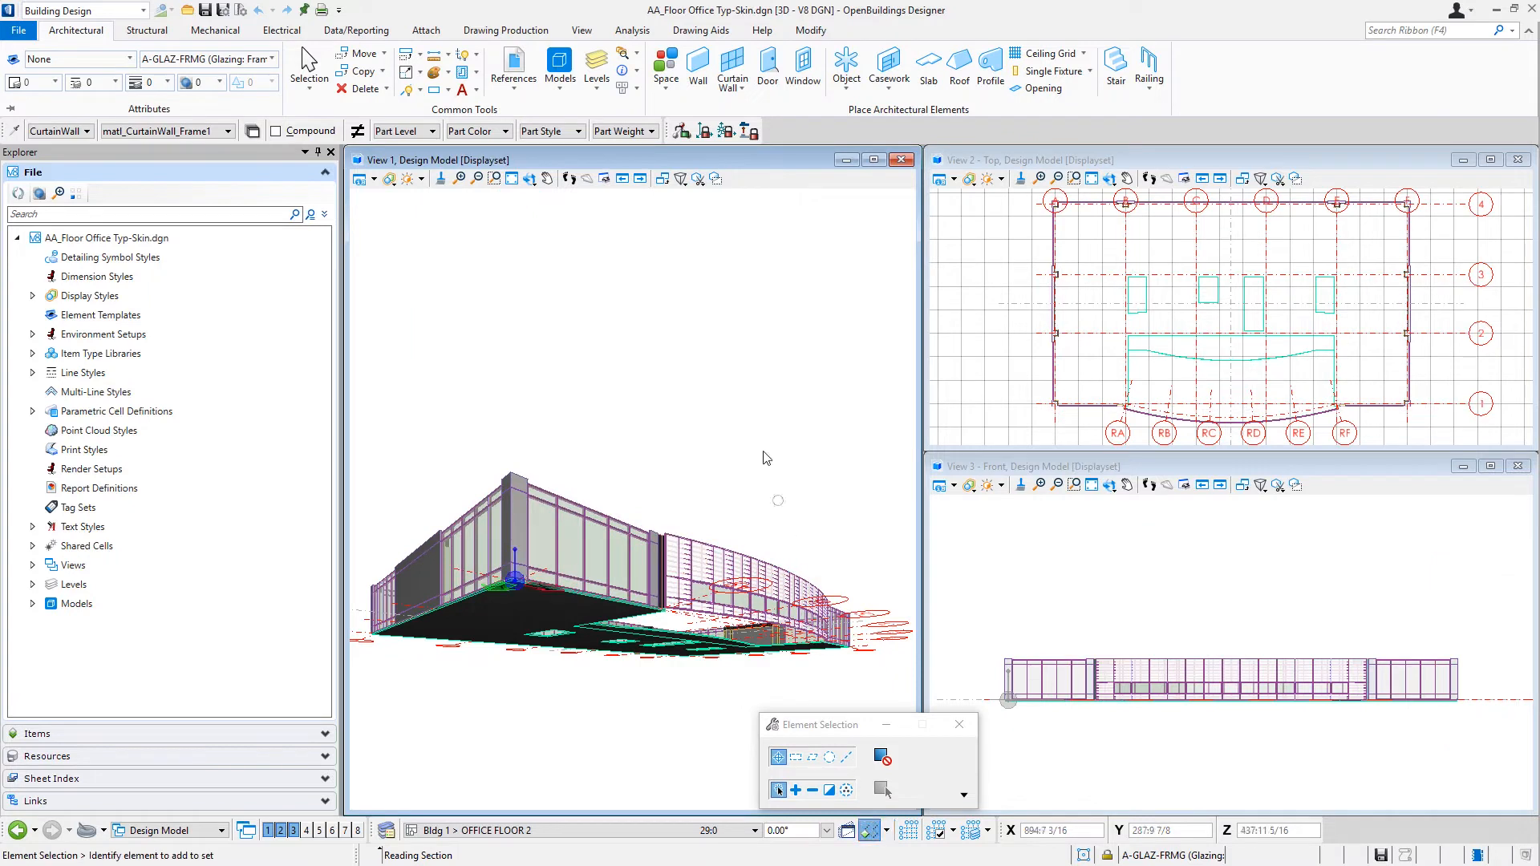
pyautogui.click(532, 182)
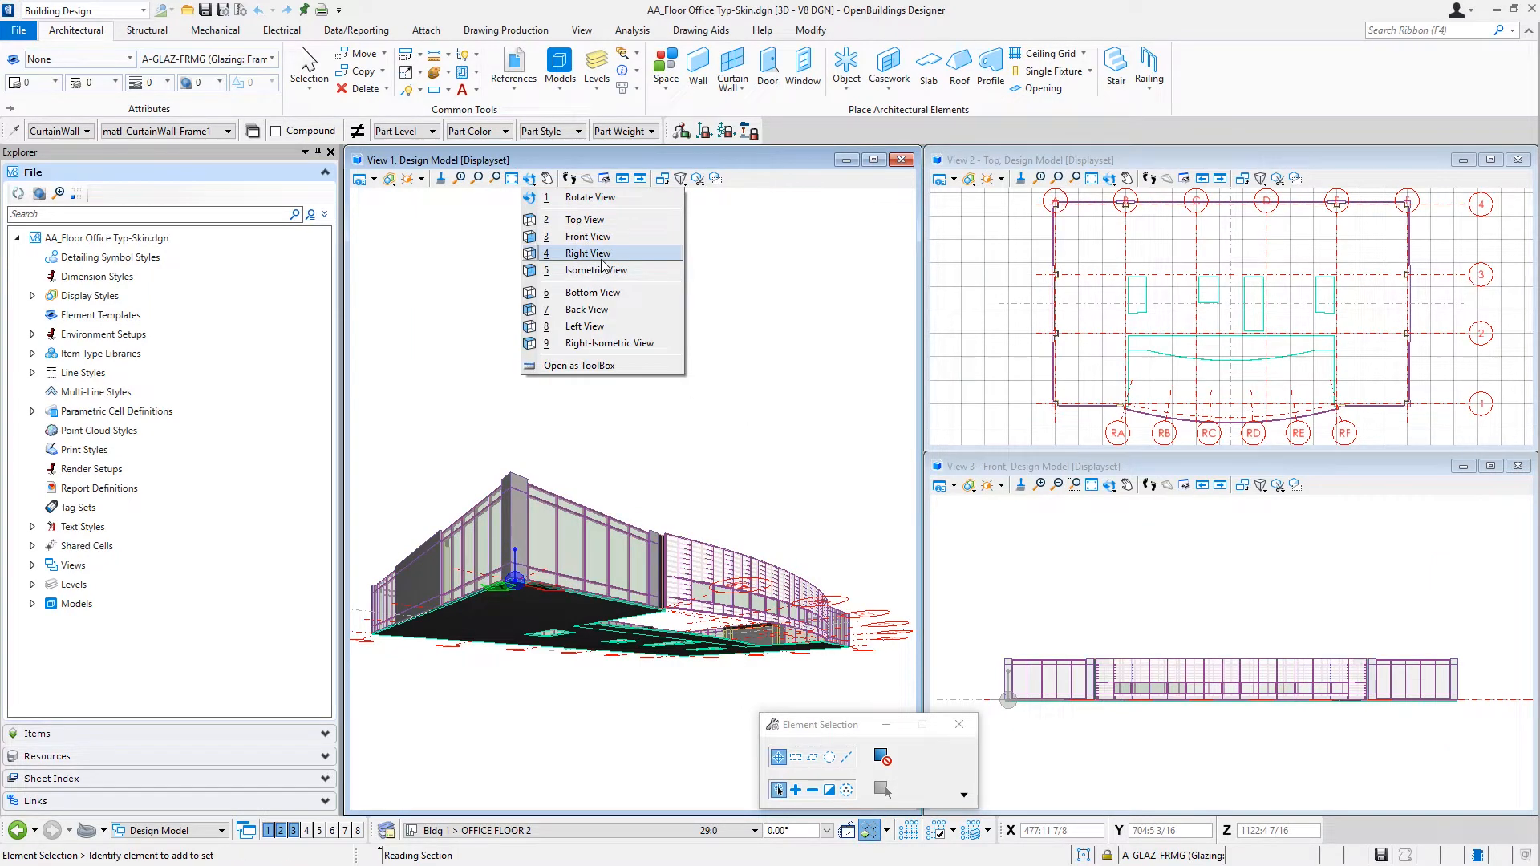
pyautogui.click(593, 201)
pyautogui.click(606, 458)
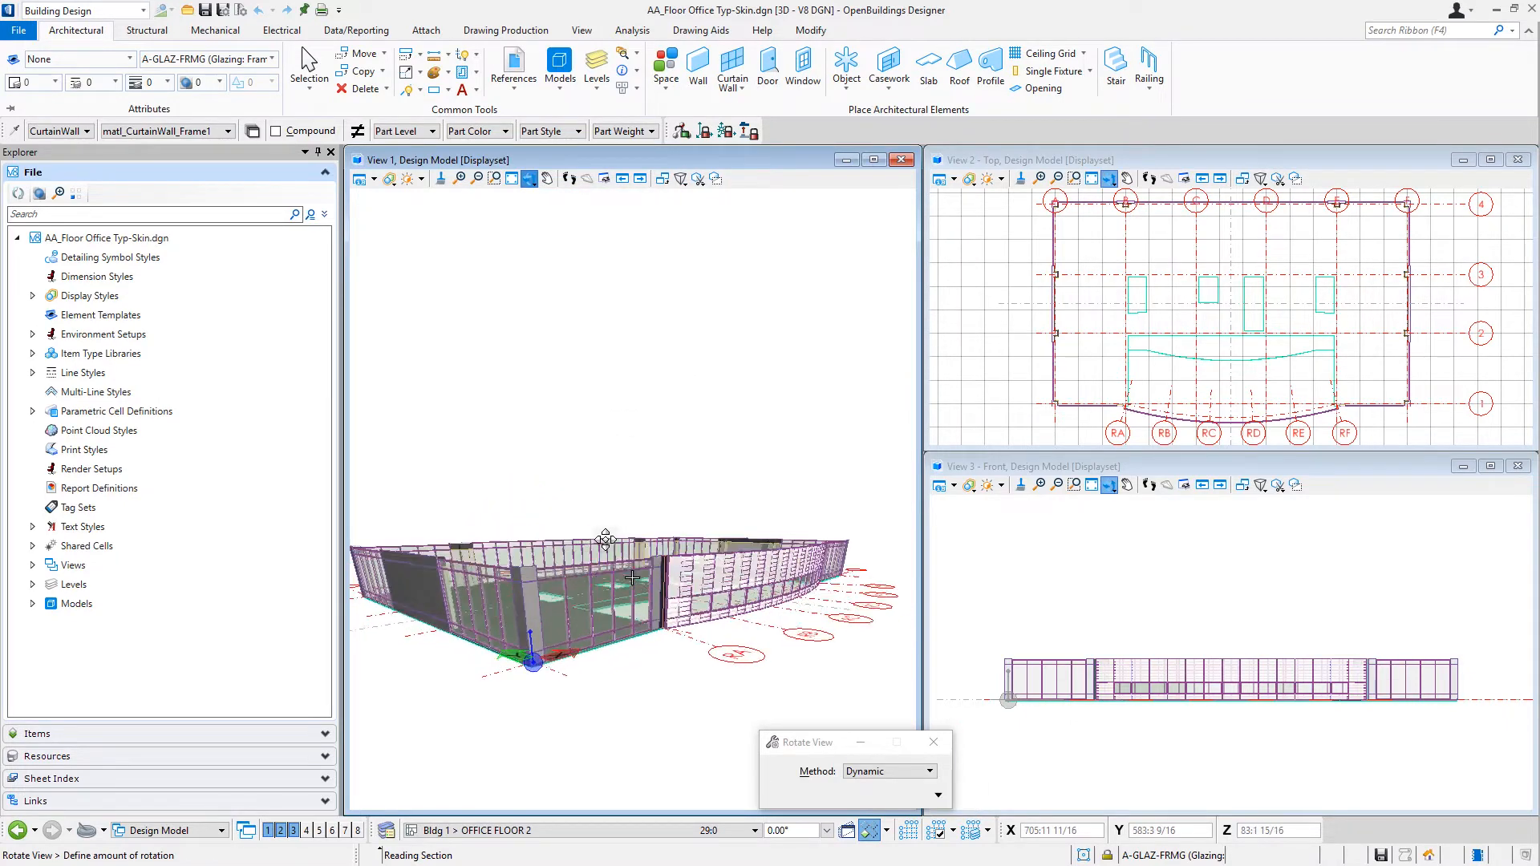
pyautogui.click(500, 591)
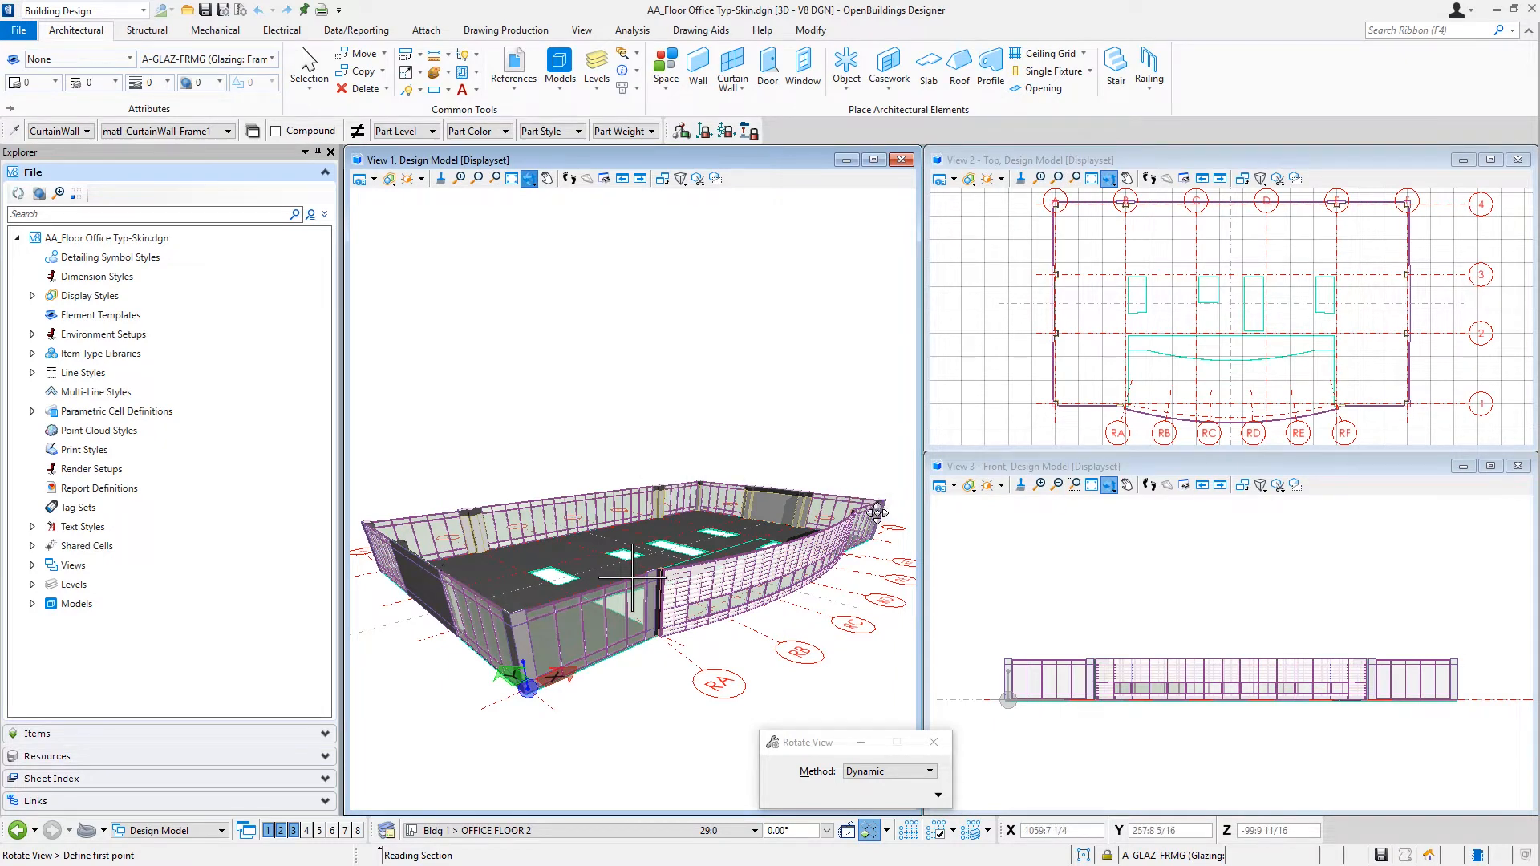
pyautogui.click(633, 577)
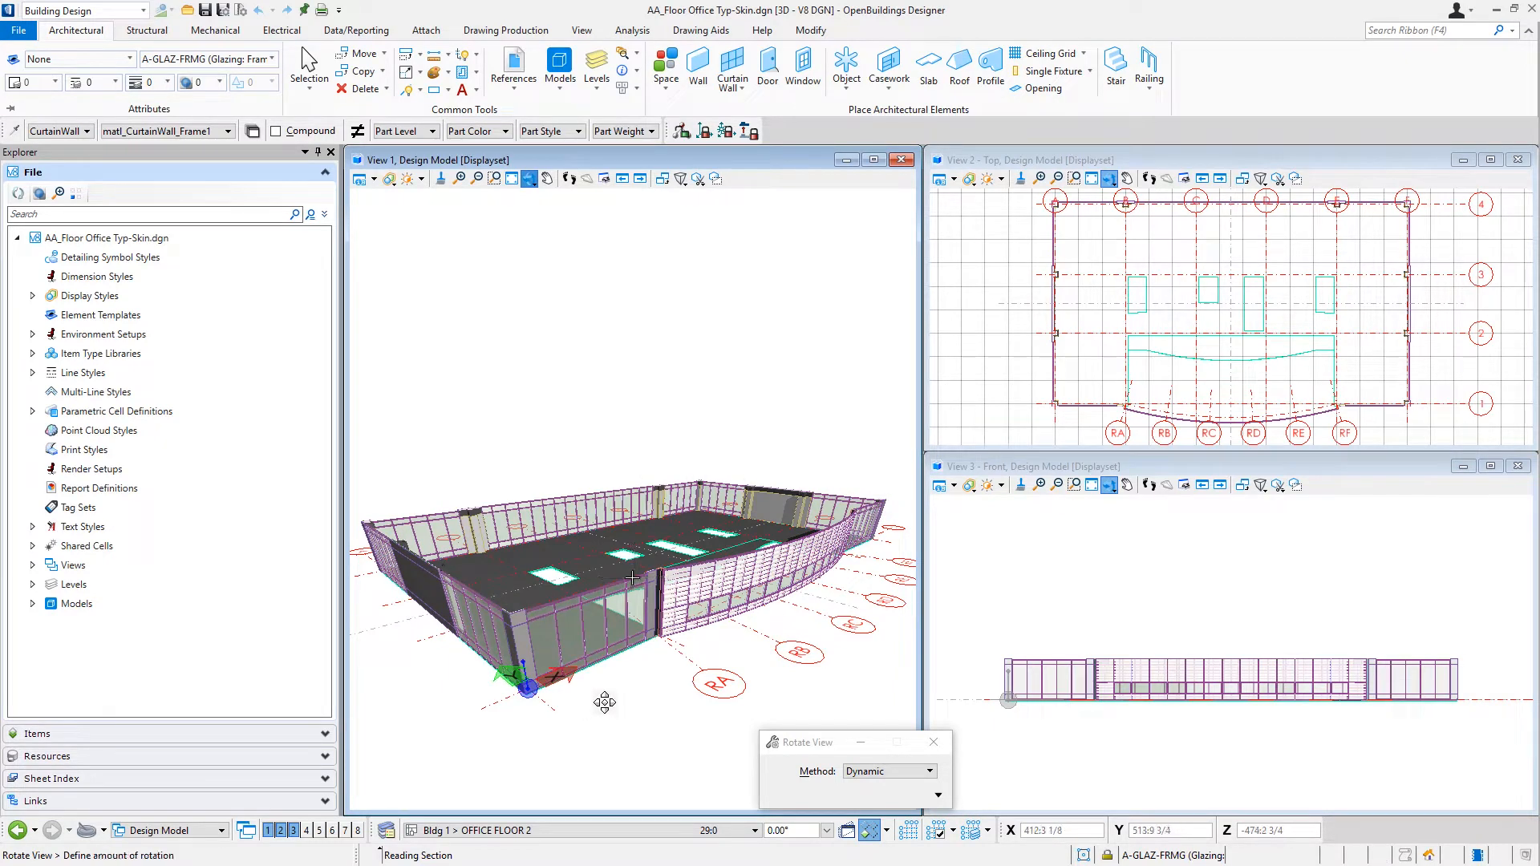
pyautogui.click(615, 679)
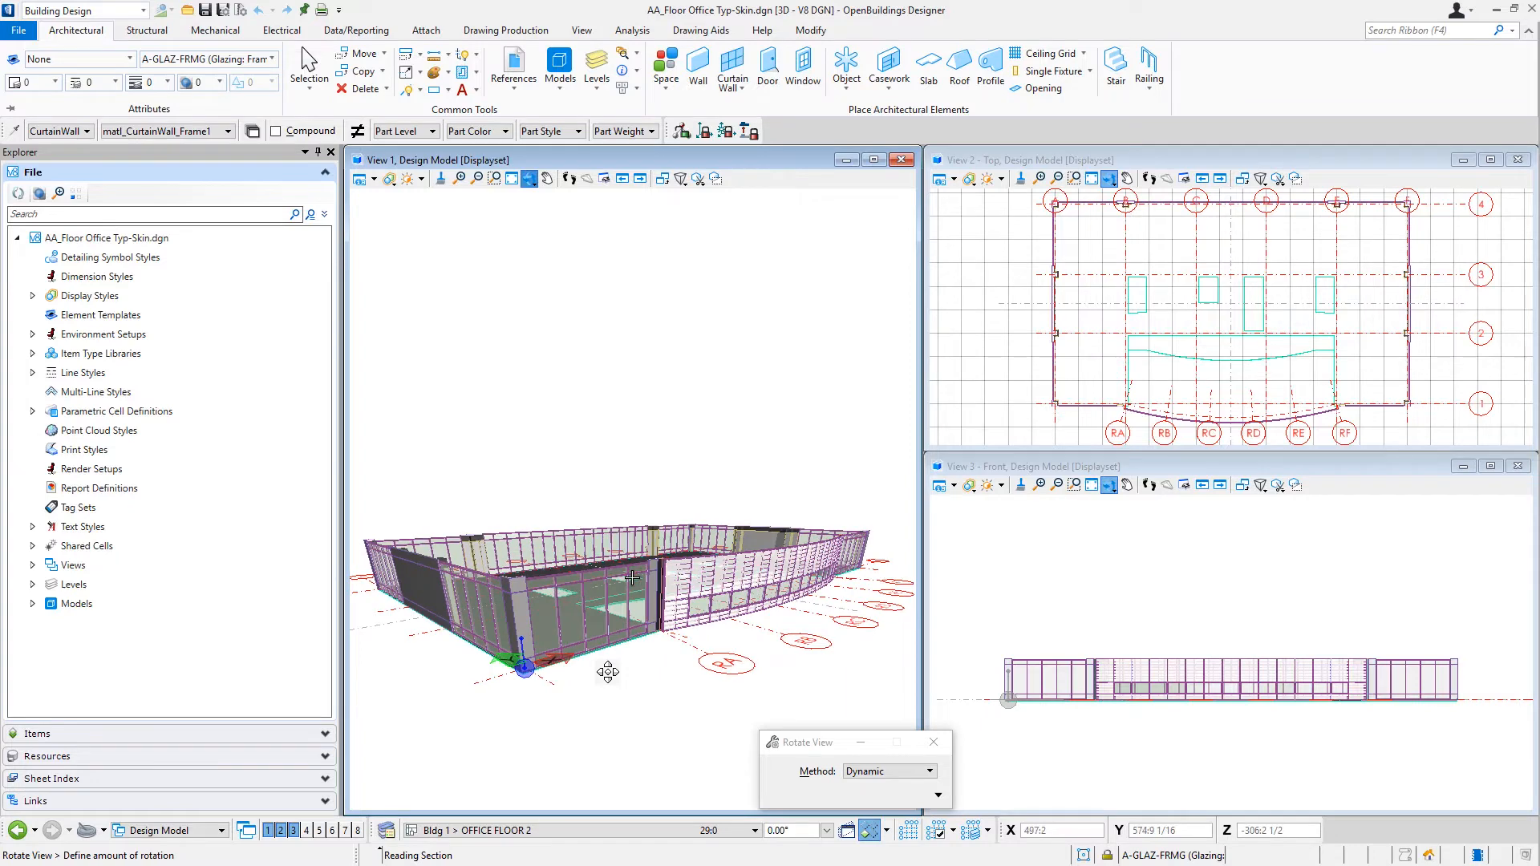
pyautogui.rightClick(624, 676)
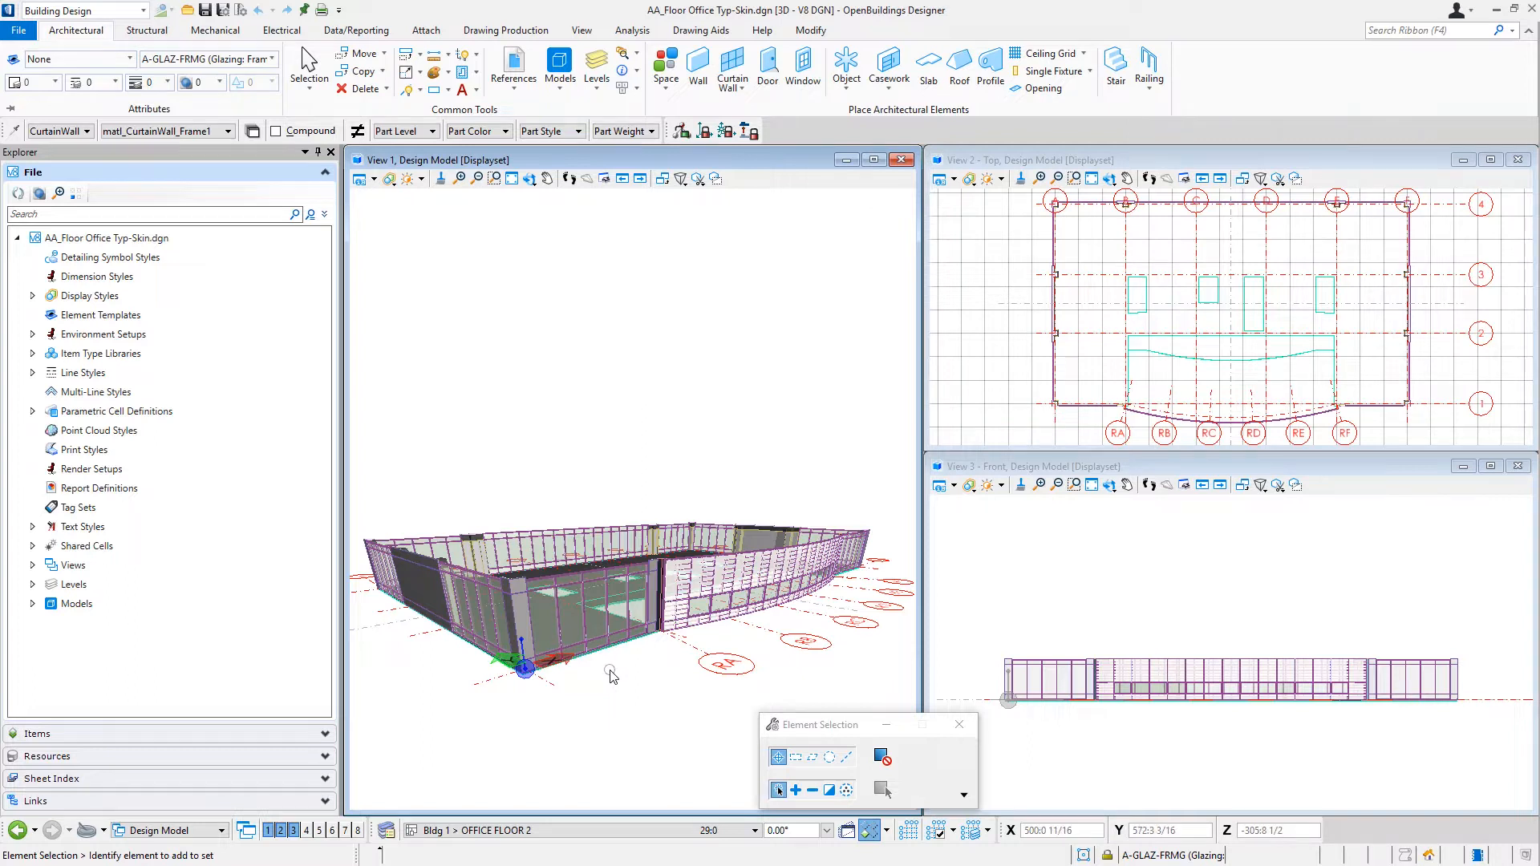
# Select the window wall at the left end of the front facade and copy it to the clipboard
pyautogui.click(1066, 680)
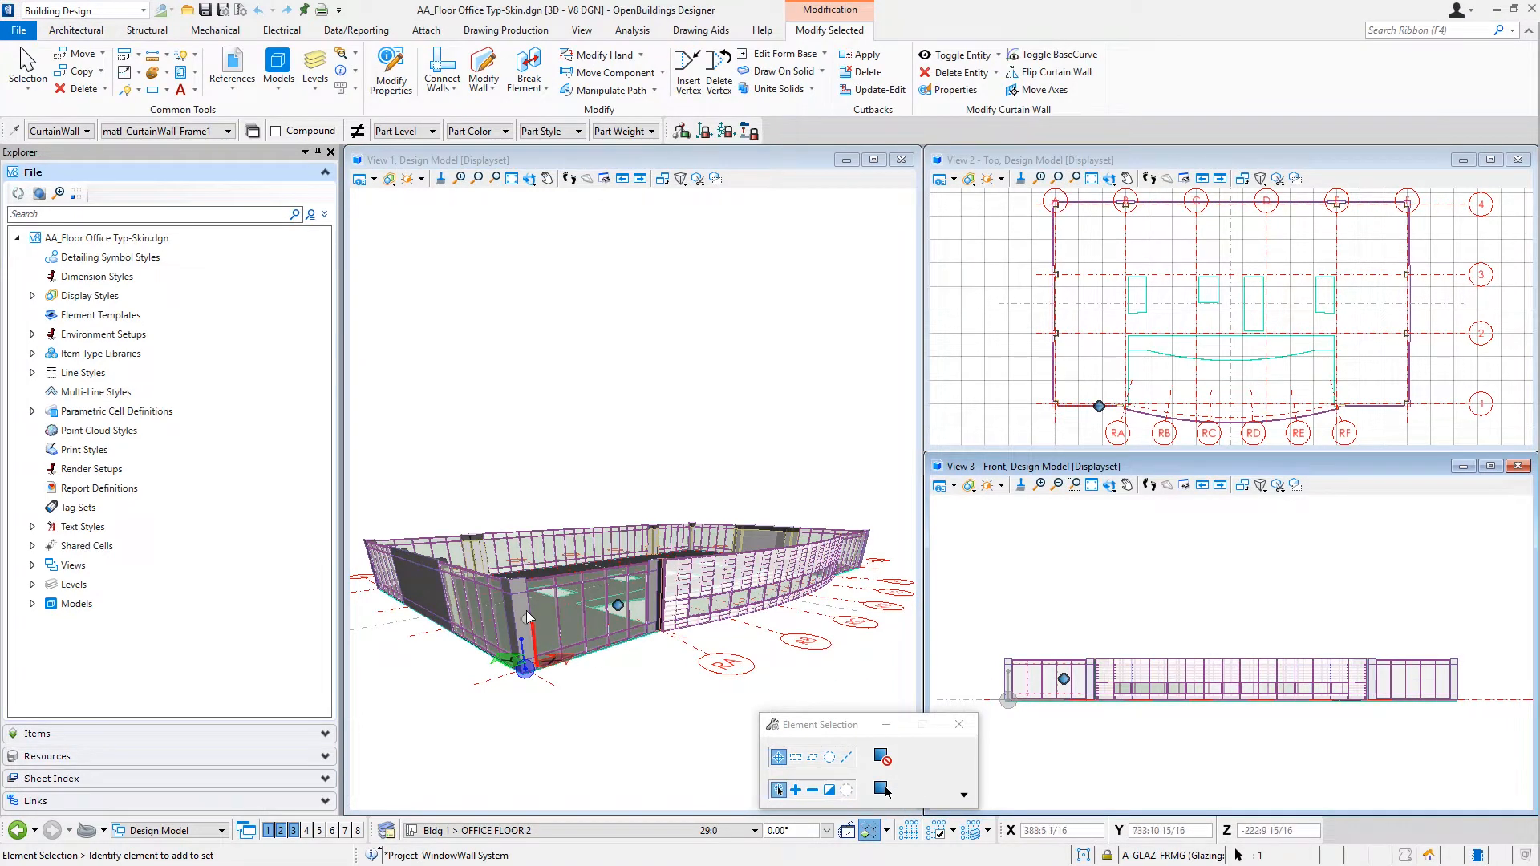
pyautogui.rightClick(640, 661)
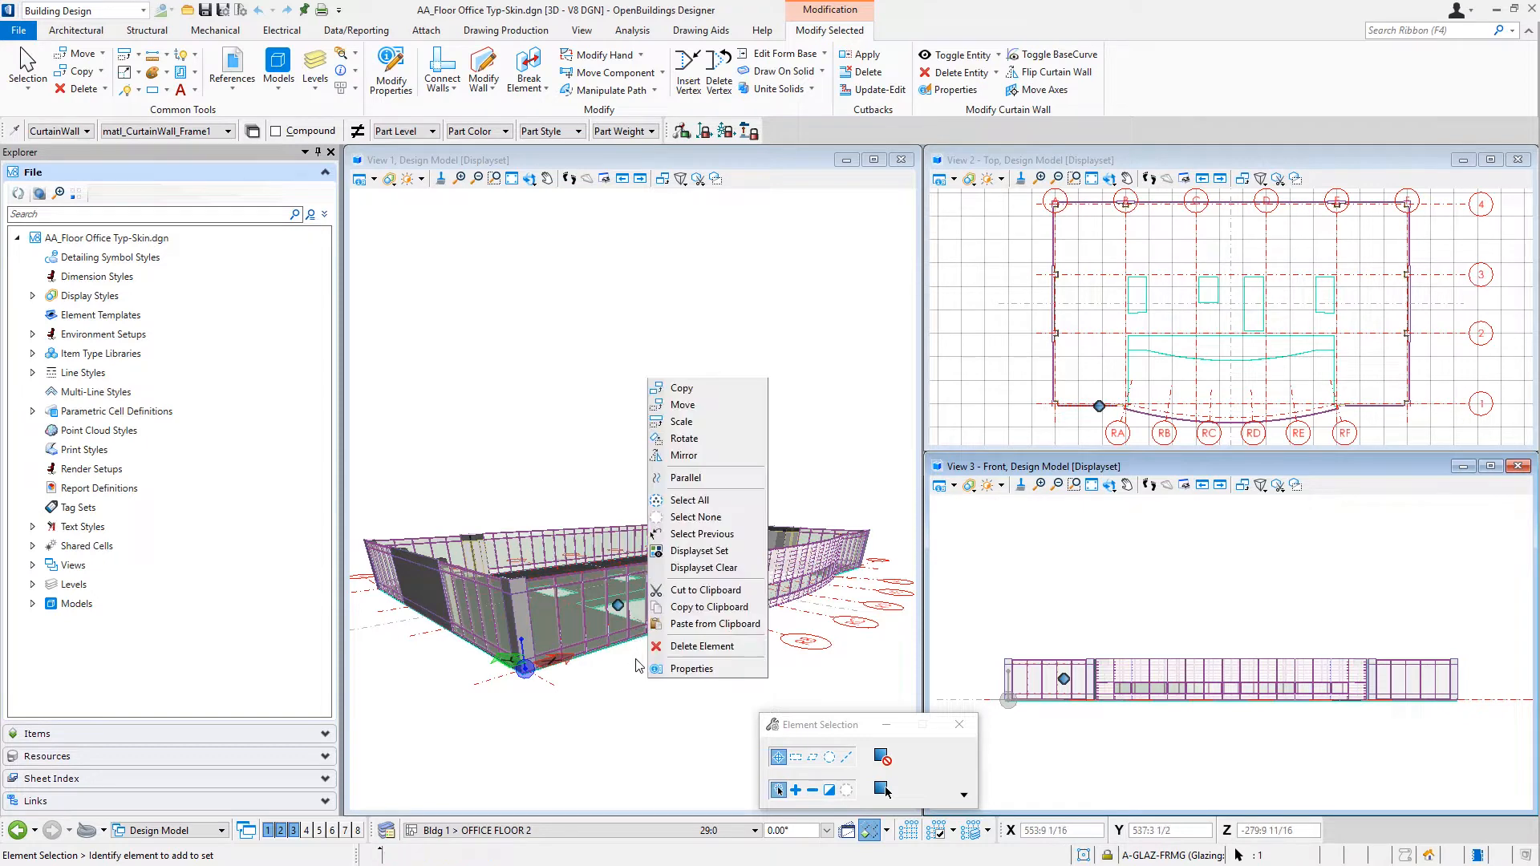
pyautogui.click(695, 610)
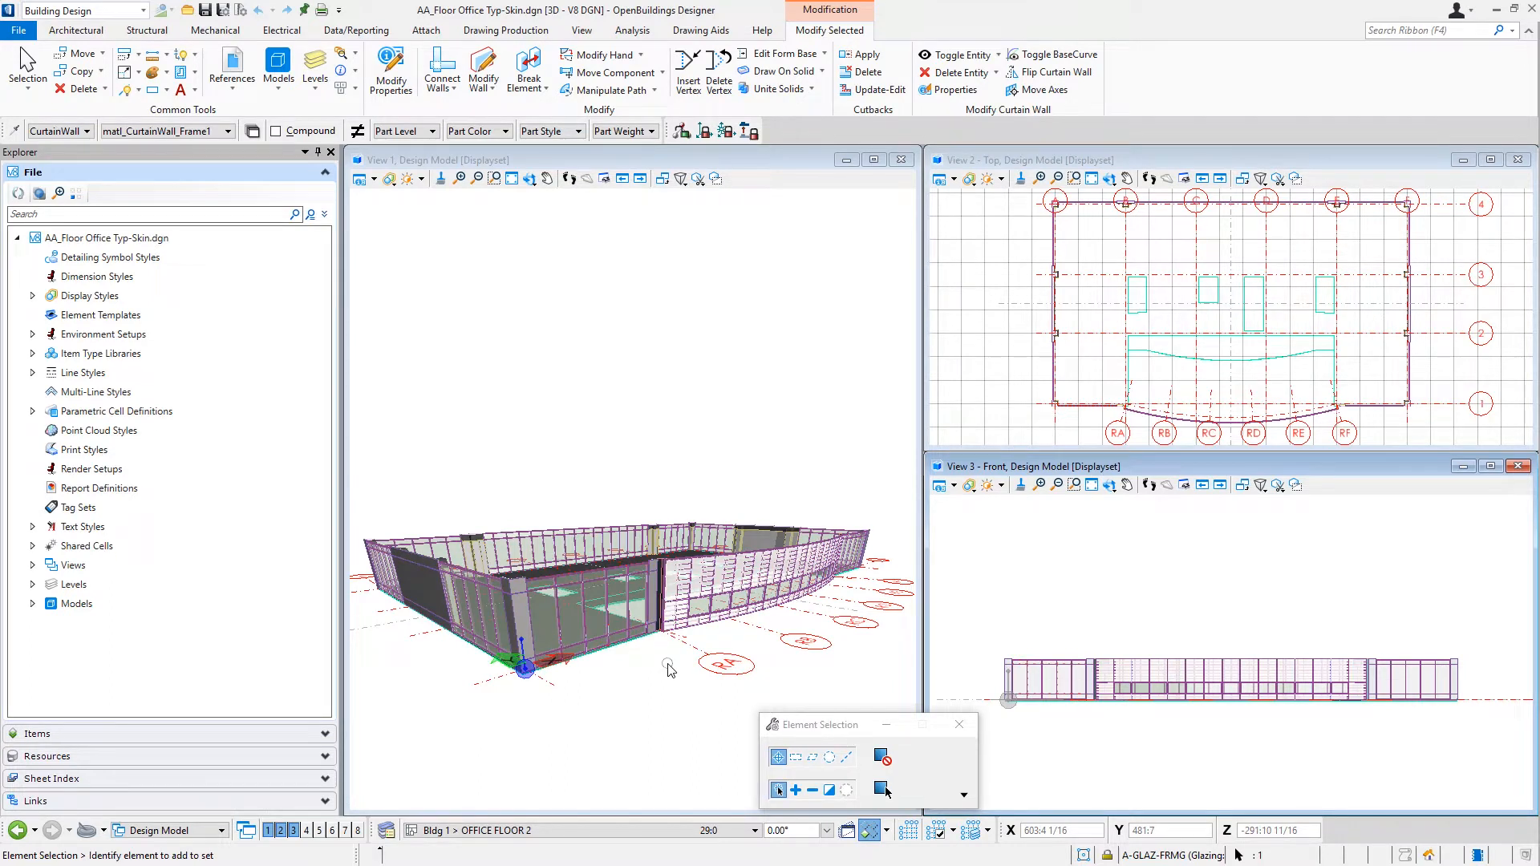
# Create a new DGN file named AA_CWPanels in the Designs folder using the DesignSeed_XYZ.dgn seed
pyautogui.click(19, 31)
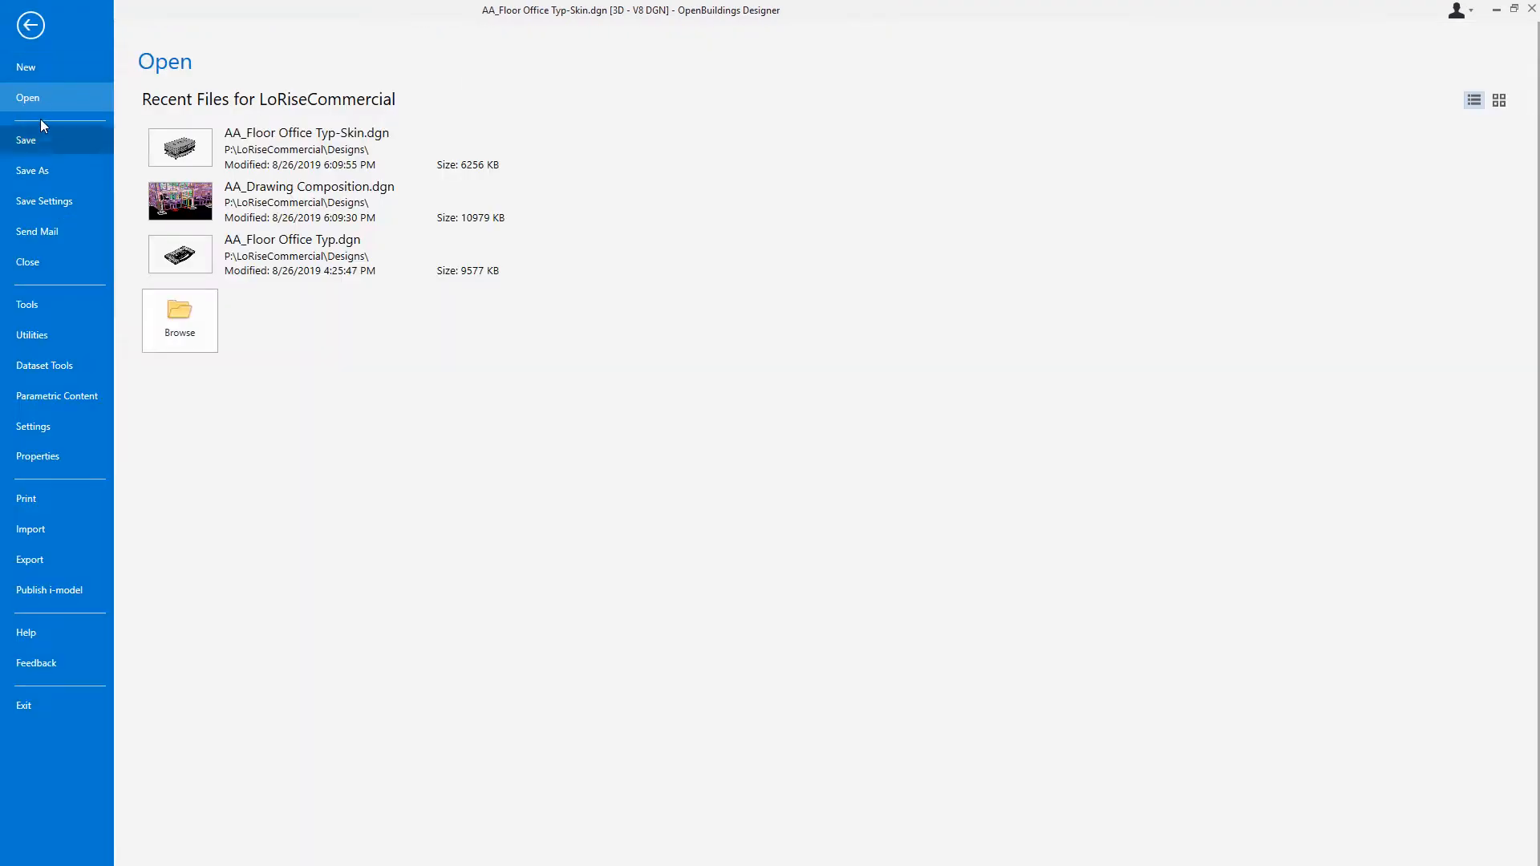
pyautogui.click(35, 69)
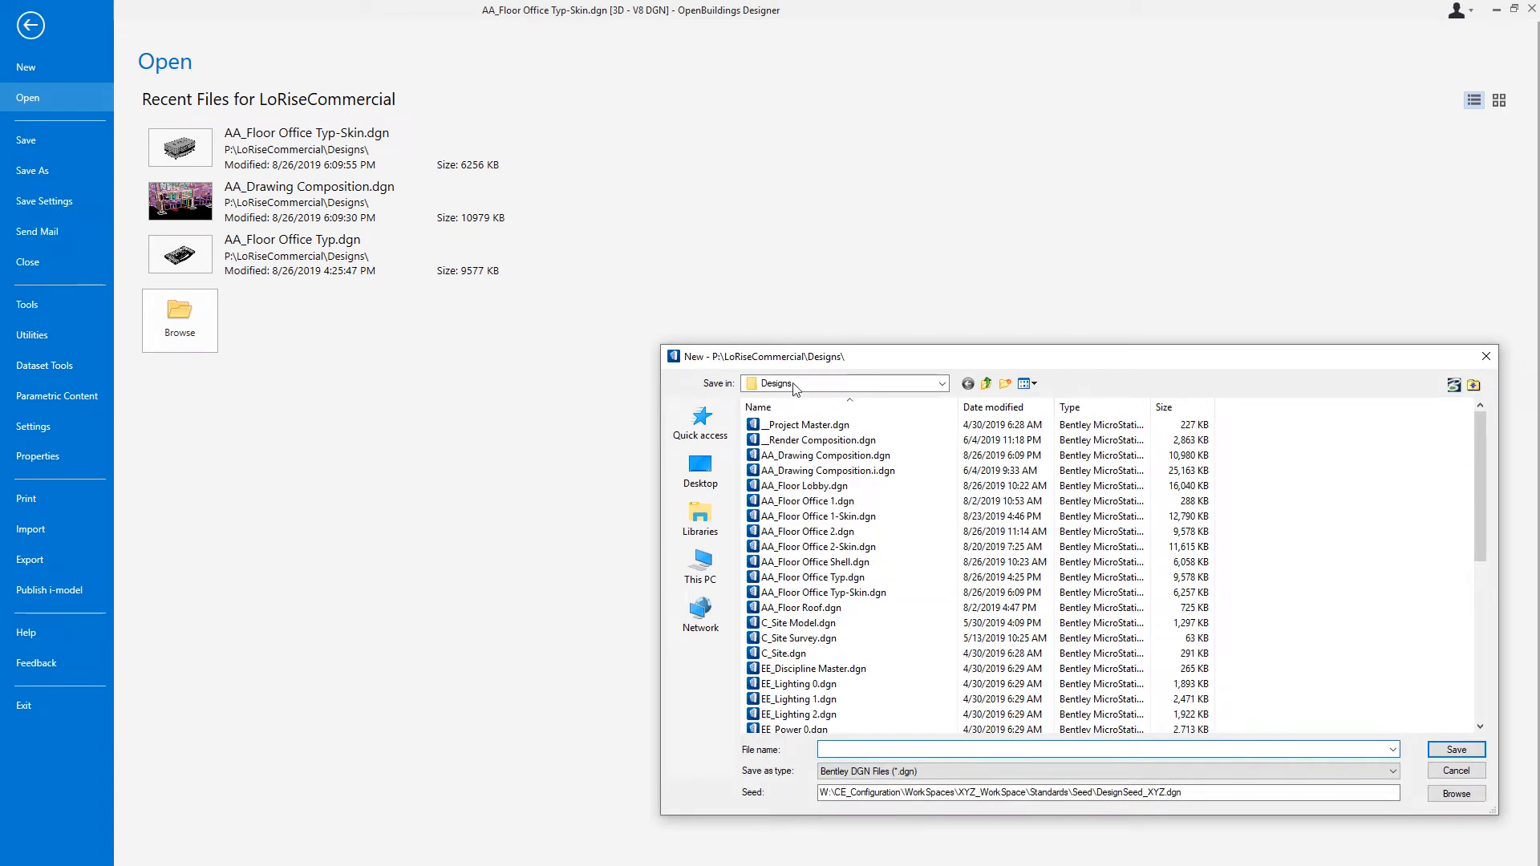
pyautogui.write('AA')
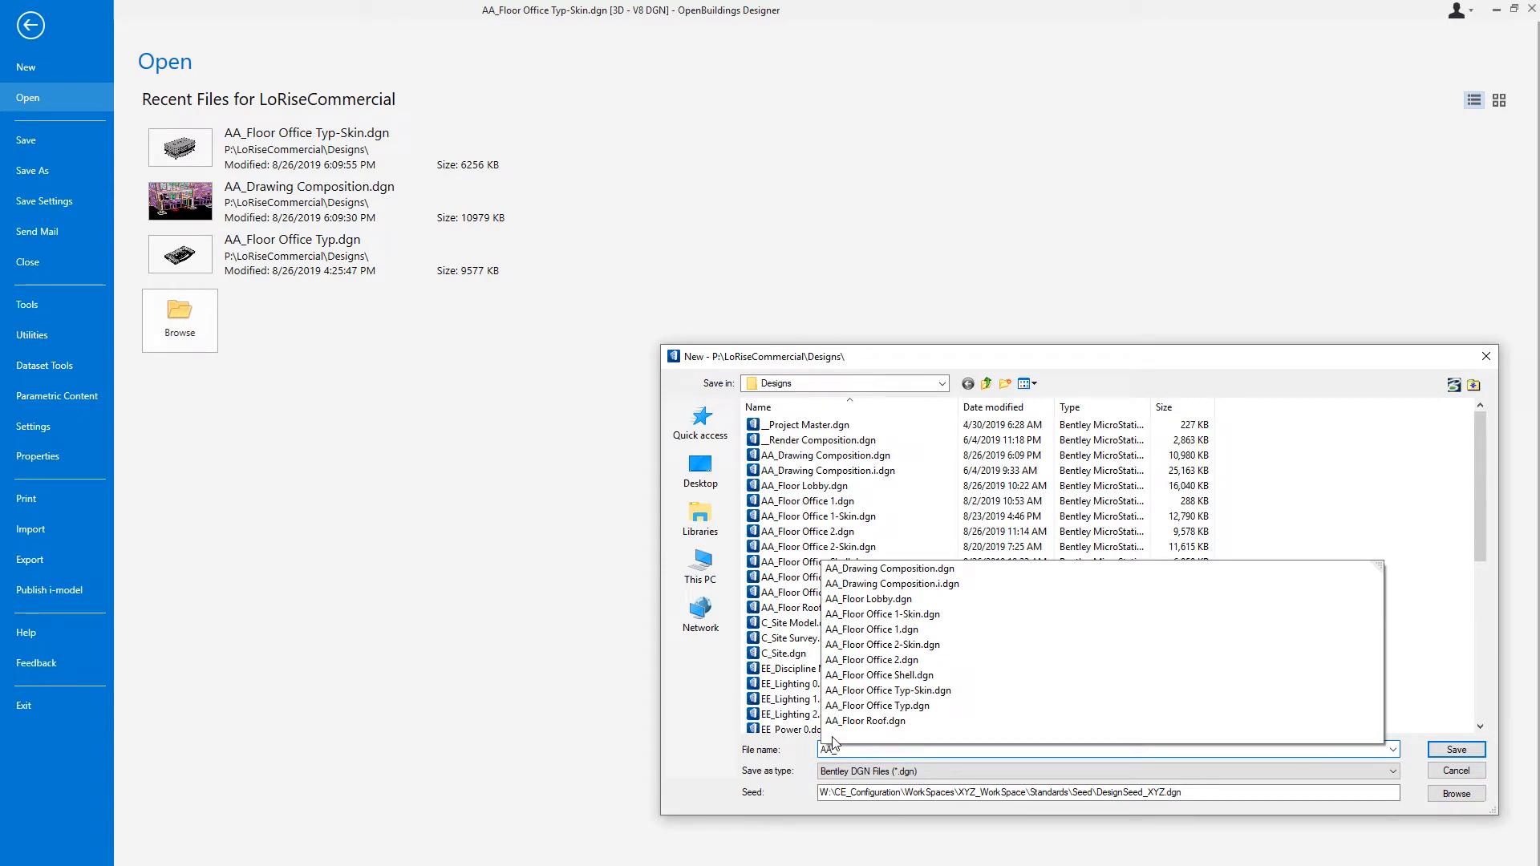
pyautogui.write('_CWPa')
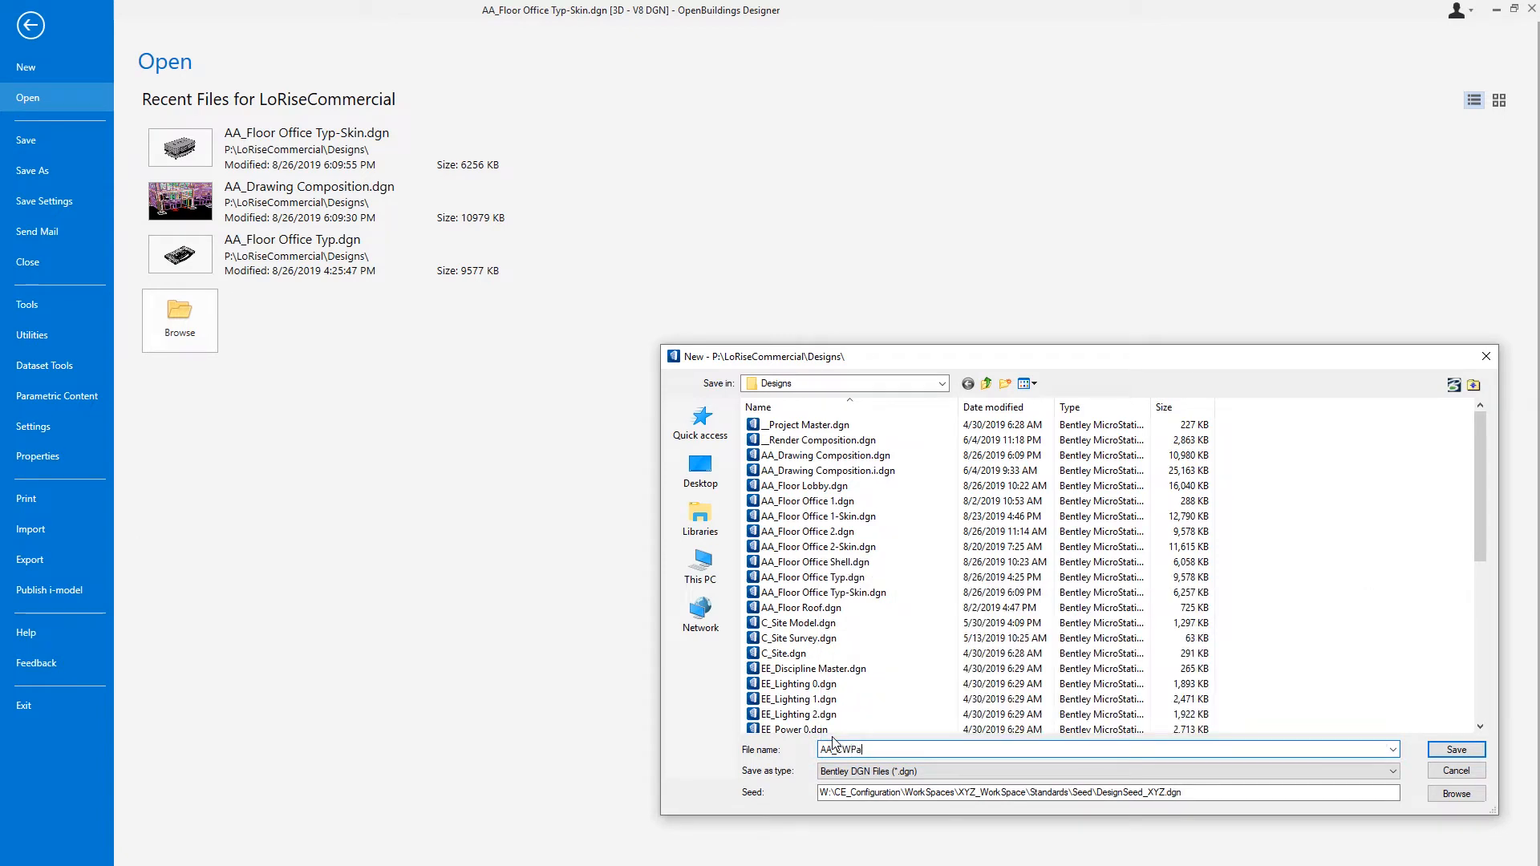
pyautogui.write('nels')
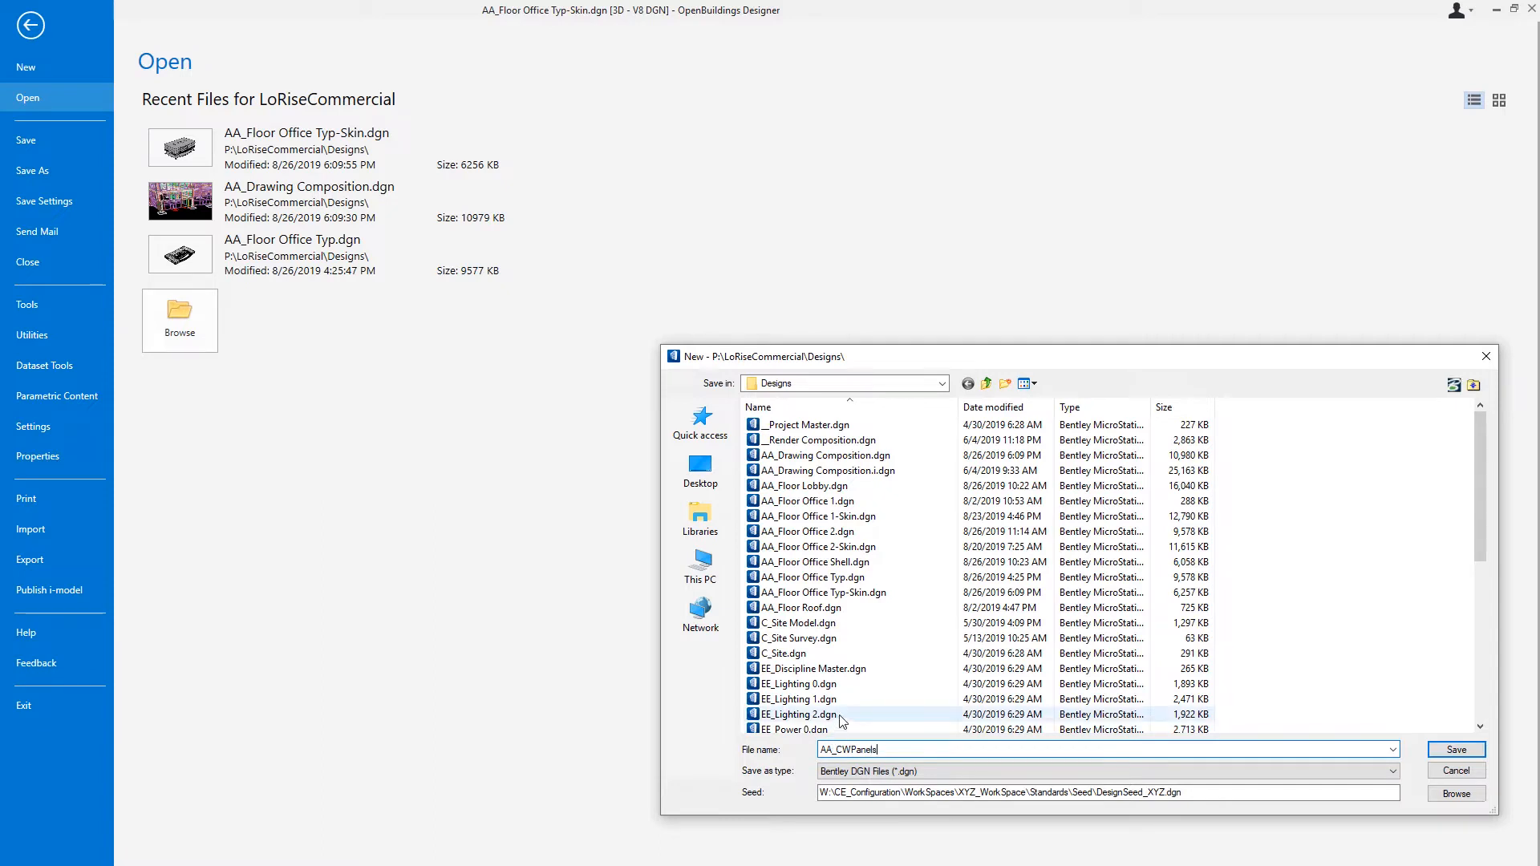
pyautogui.click(1444, 758)
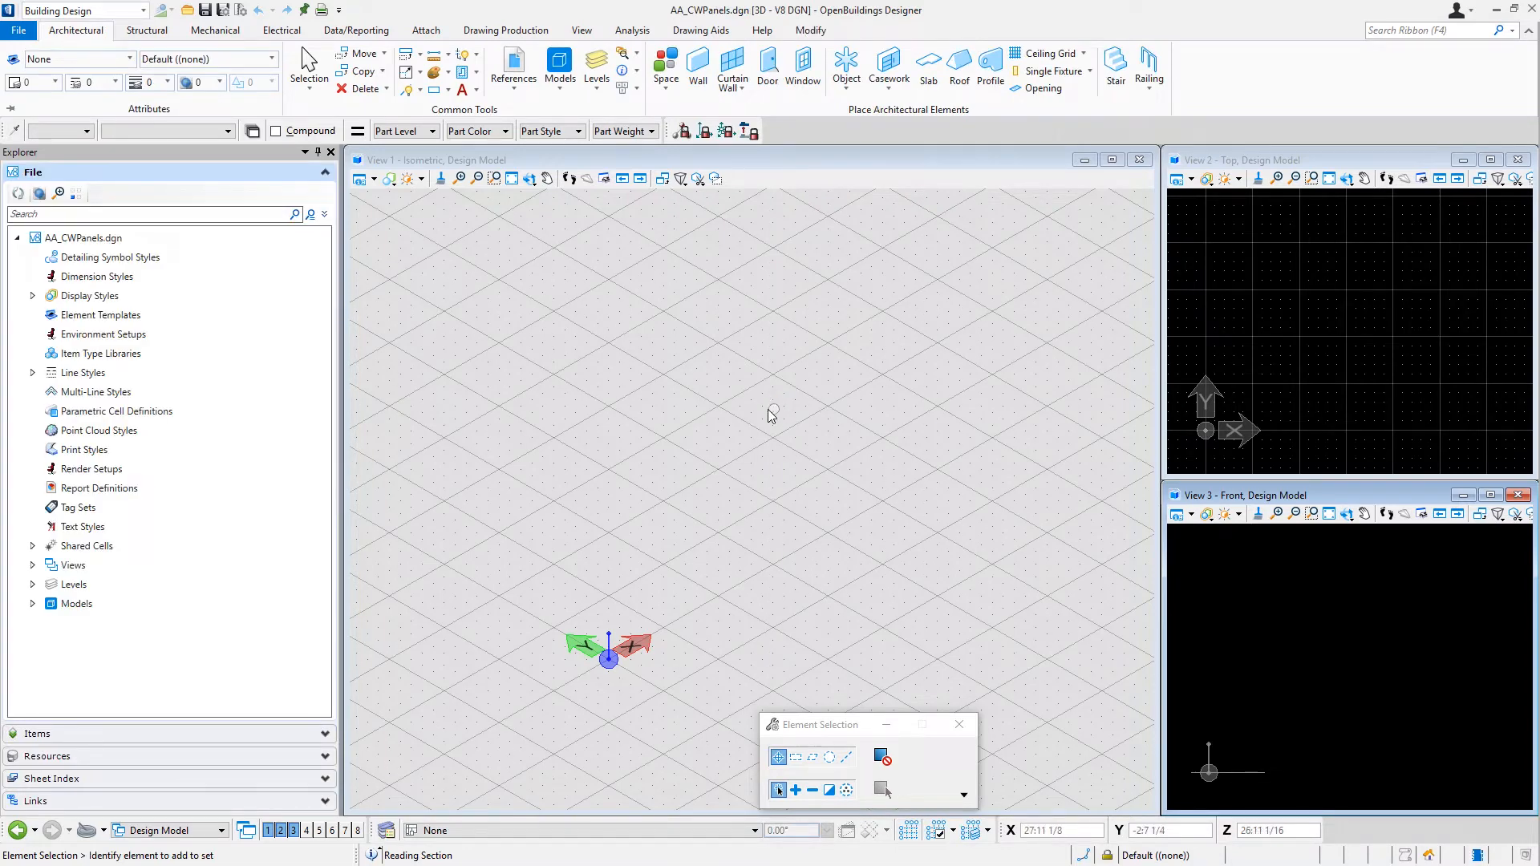
# Create a new 3D model from seed named WW1 in this file
pyautogui.rightClick(82, 608)
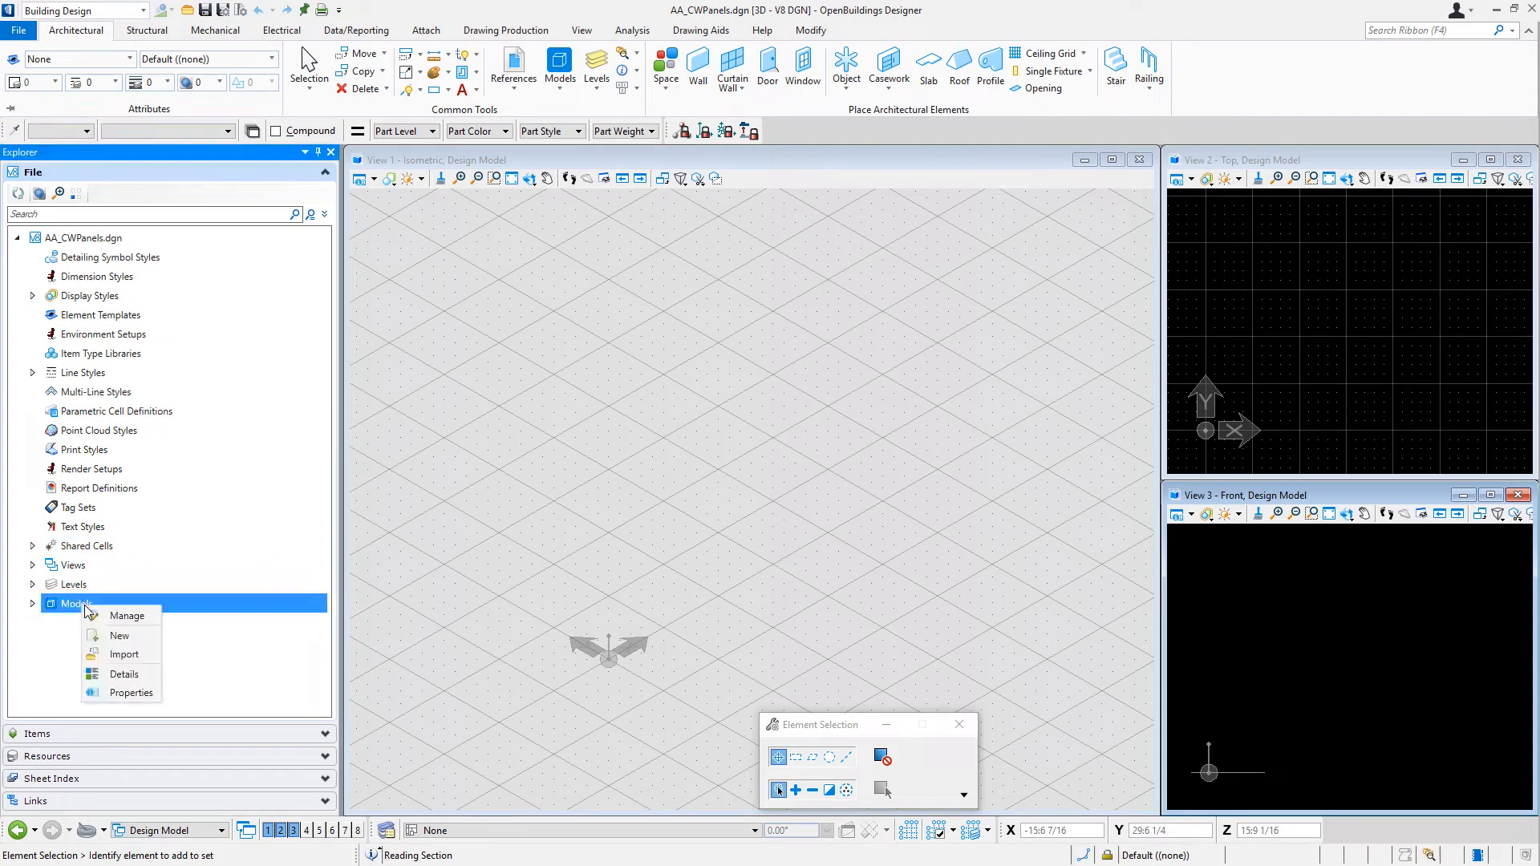
pyautogui.click(120, 636)
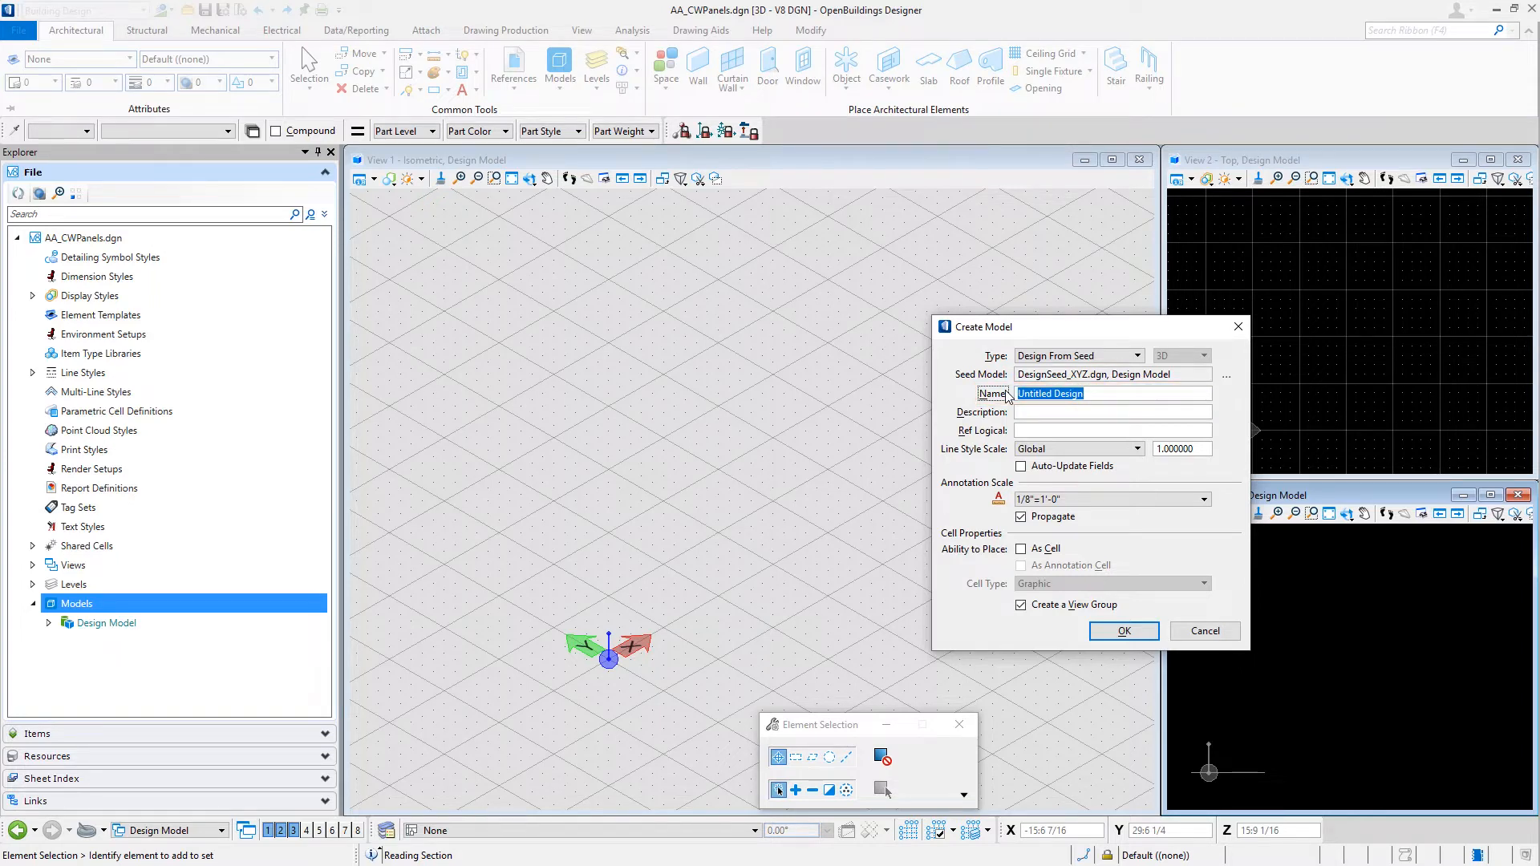
pyautogui.write('WW1')
pyautogui.click(1122, 631)
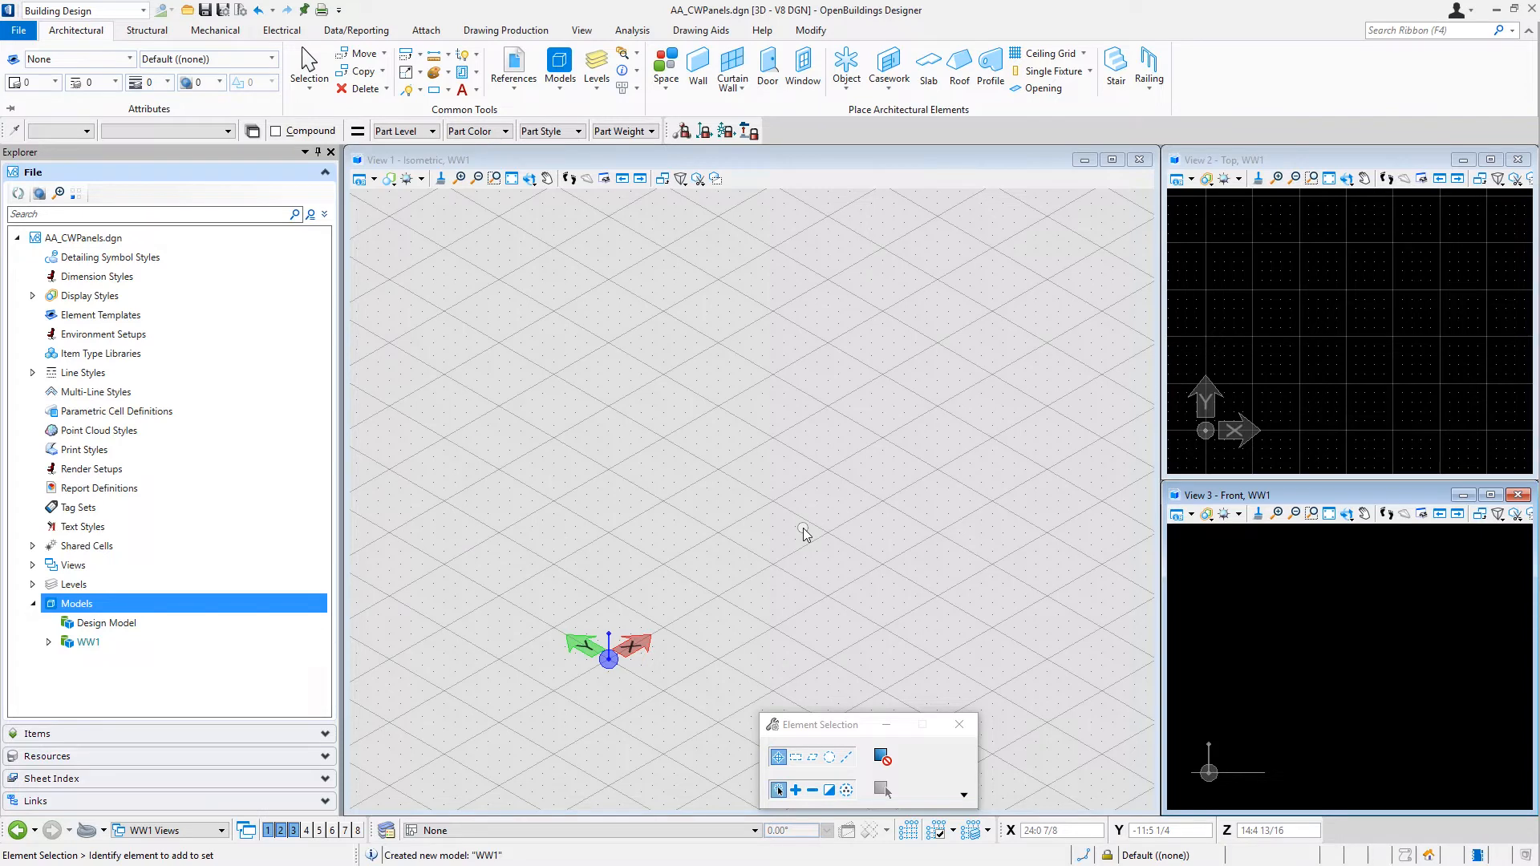
# Paste the copied window wall from the clipboard into the WW1 model, placing it near the origin in the isometric view
pyautogui.rightClick(709, 493)
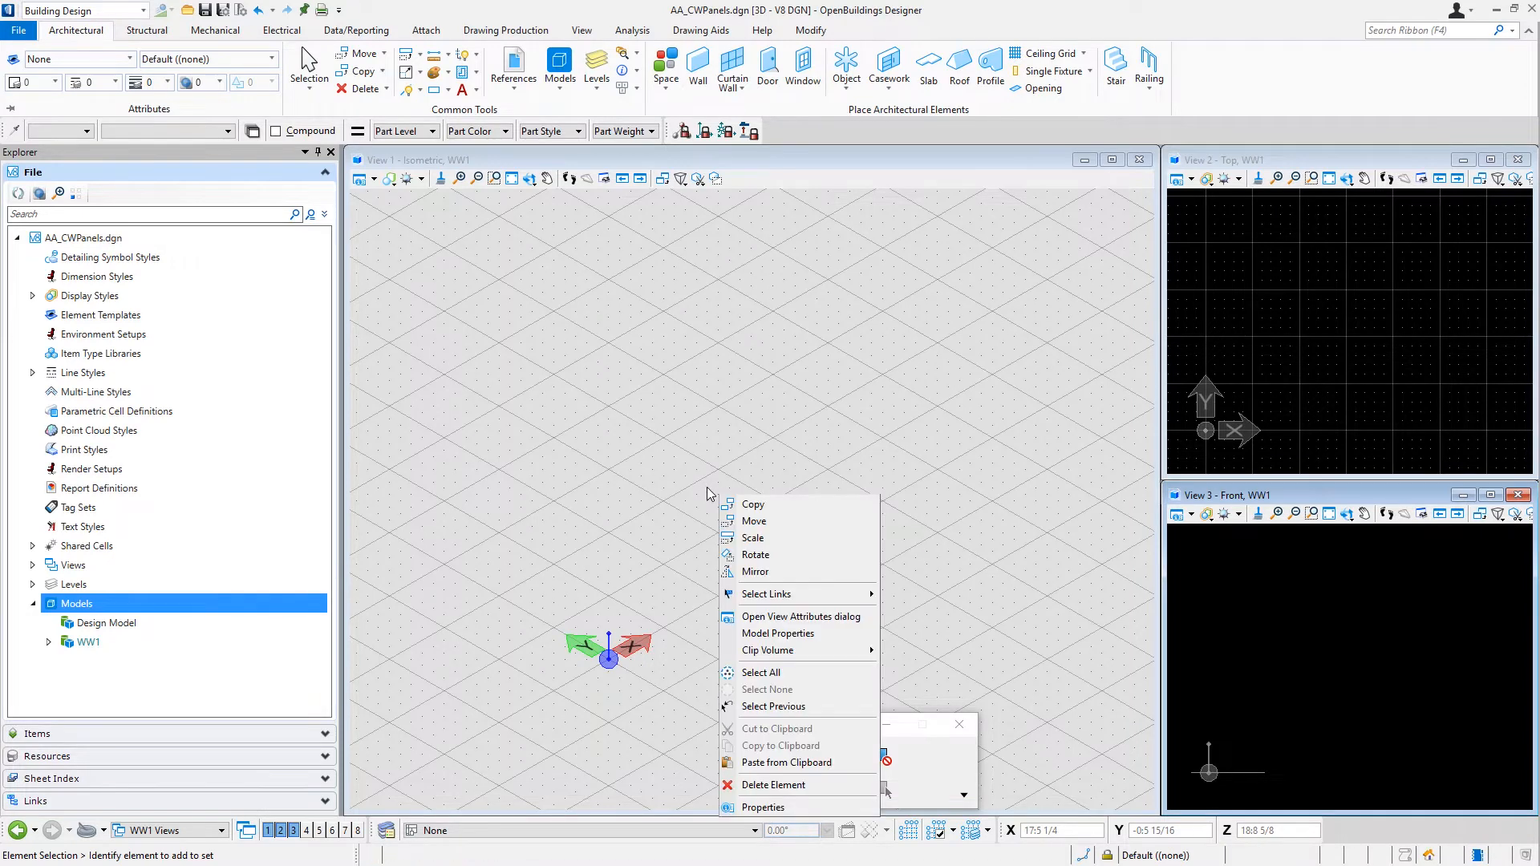
pyautogui.click(794, 763)
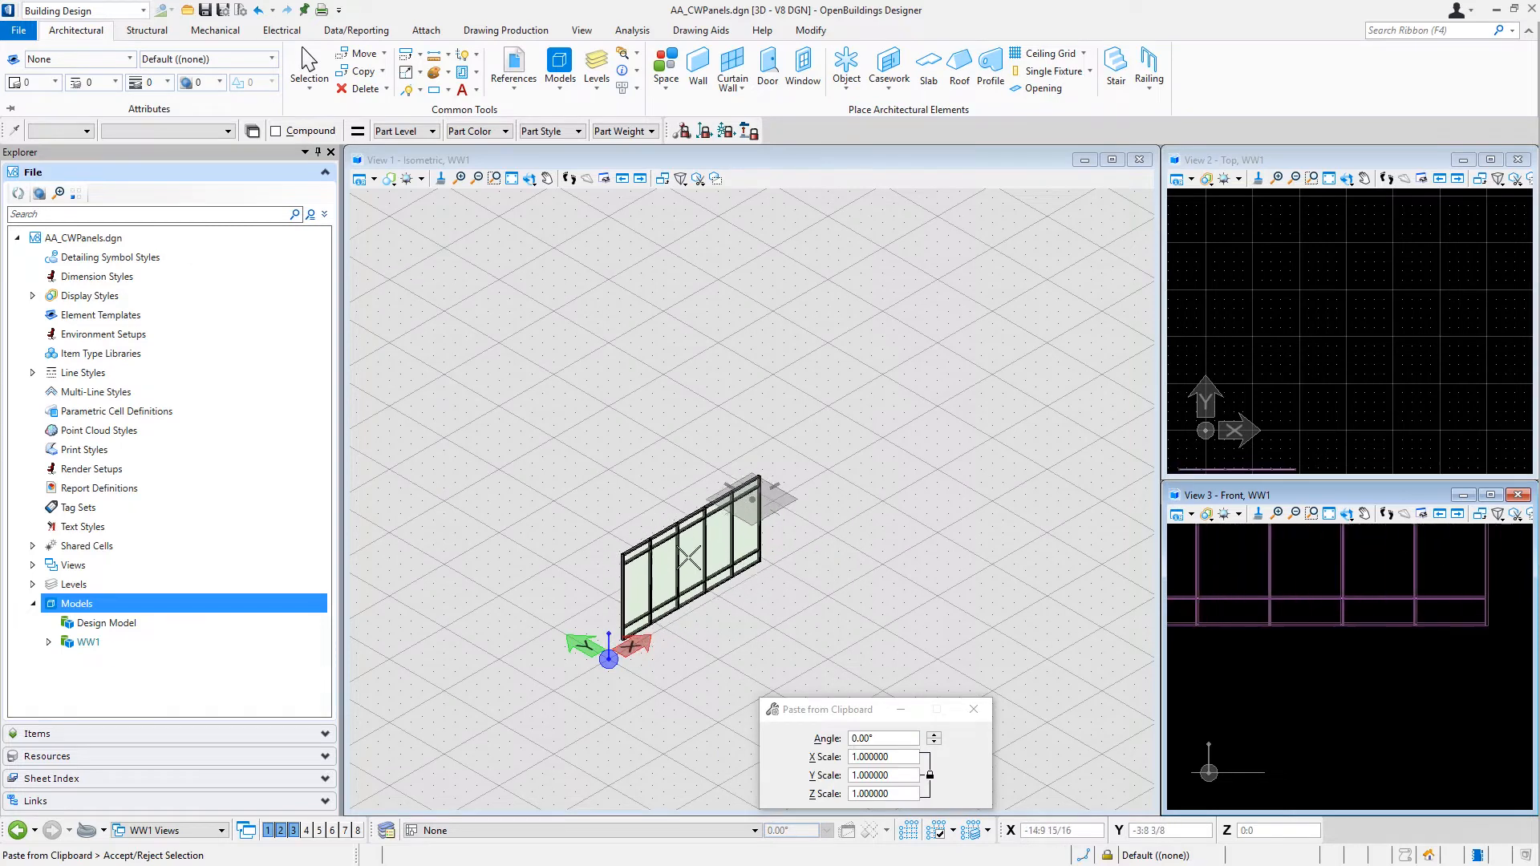
pyautogui.click(829, 617)
# Move the window wall by its lower left corner onto the ACS origin, with the ACS plane locks turned off
pyautogui.scroll(2, 584, 686)
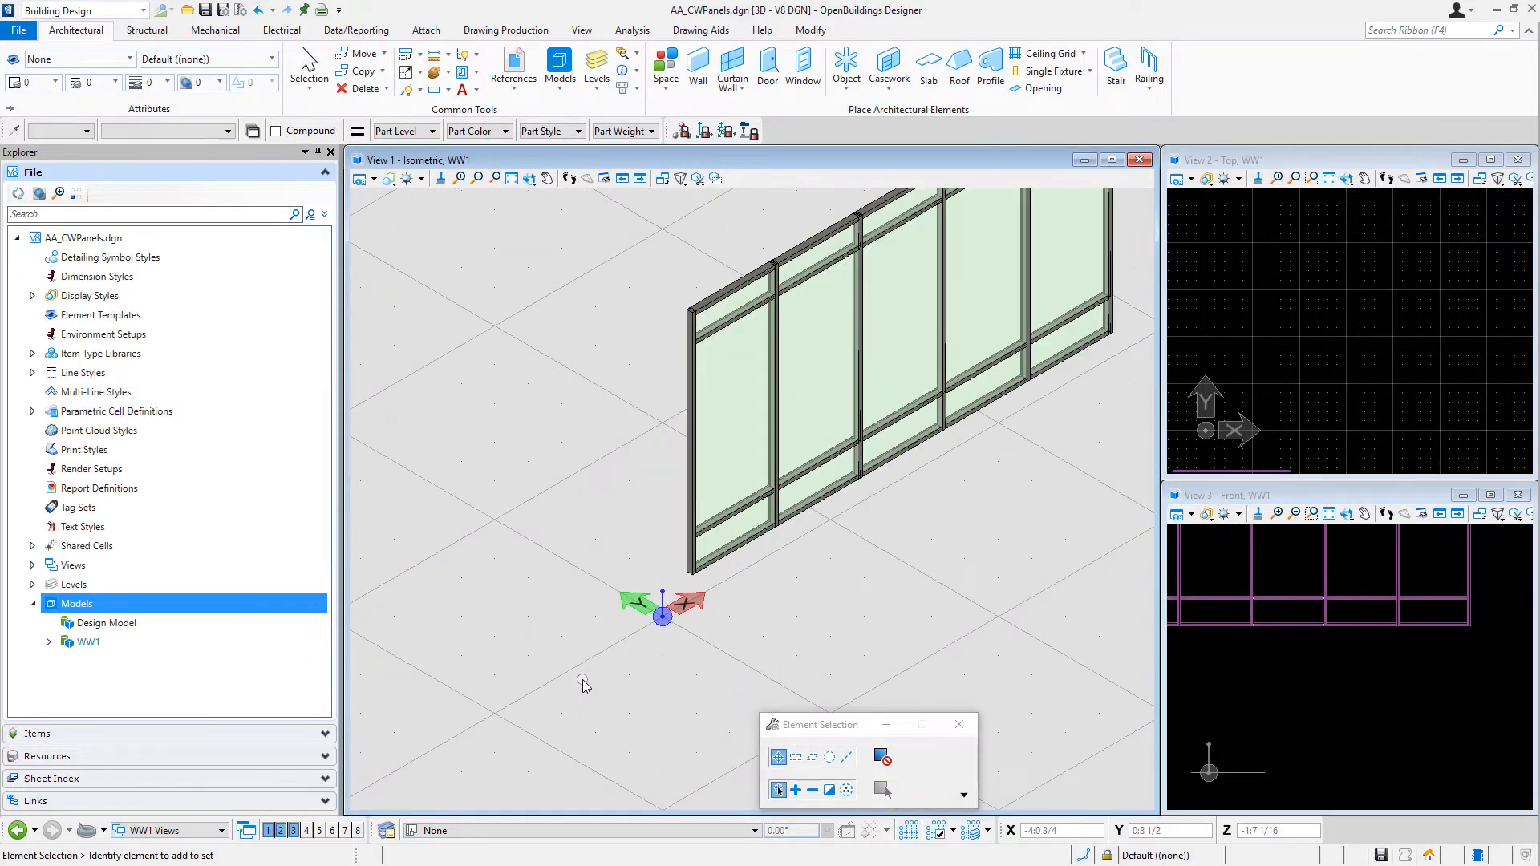
pyautogui.rightClick(855, 599)
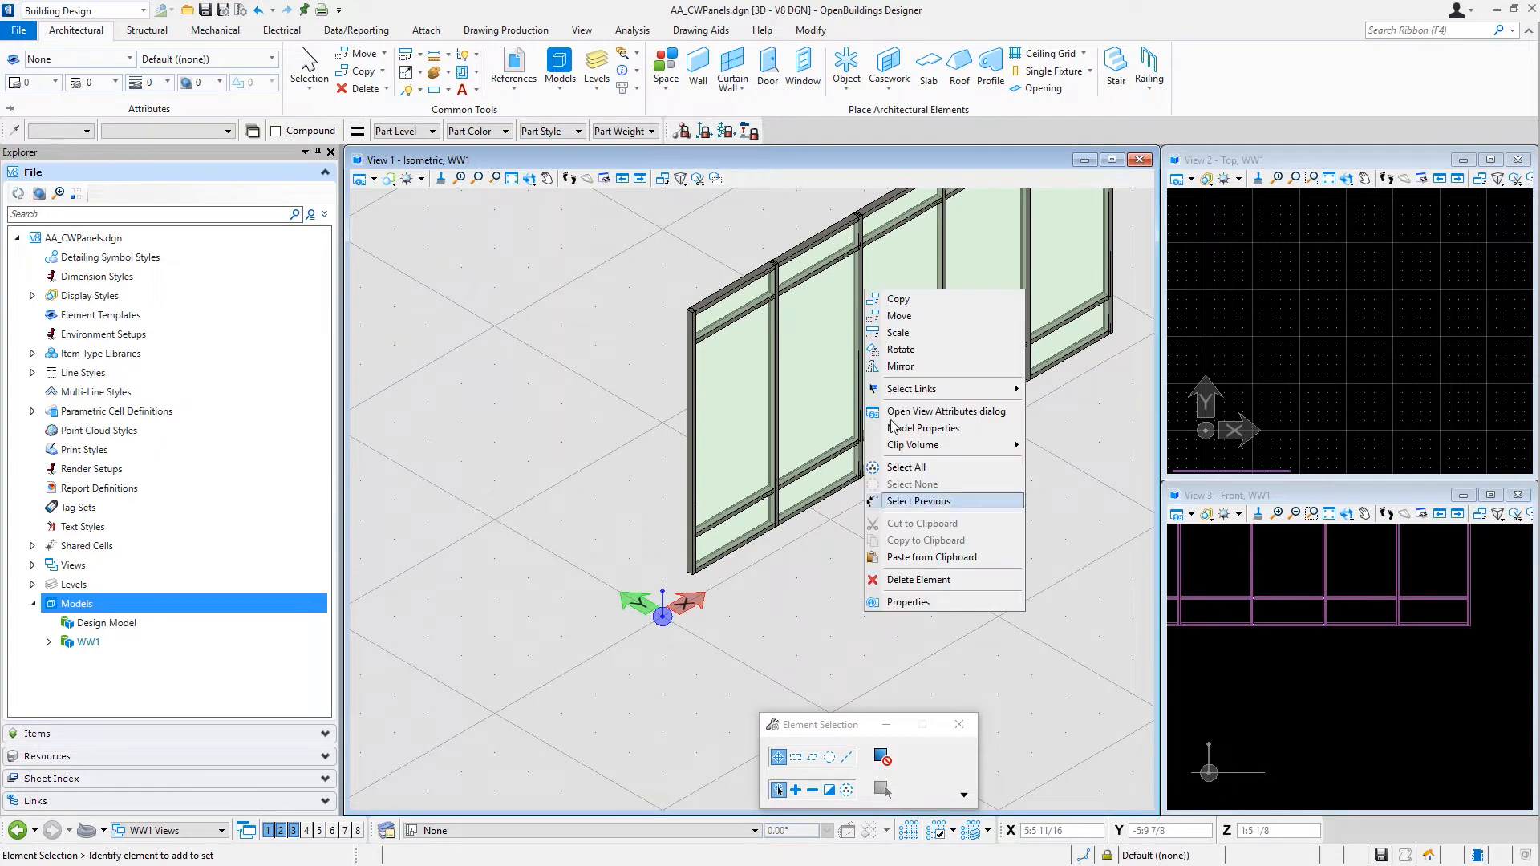
pyautogui.click(898, 318)
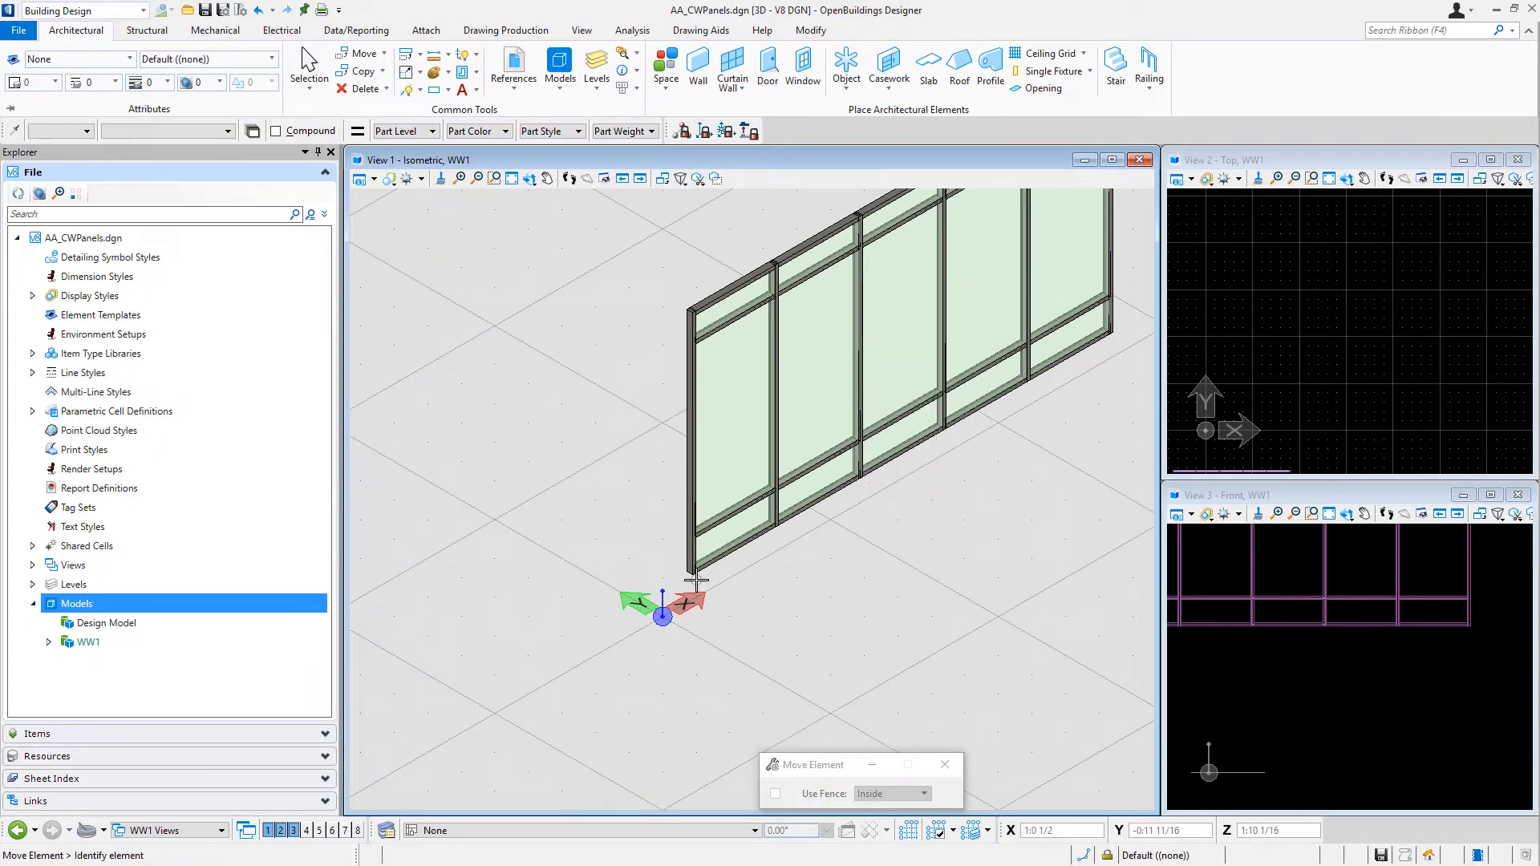
pyautogui.click(694, 581)
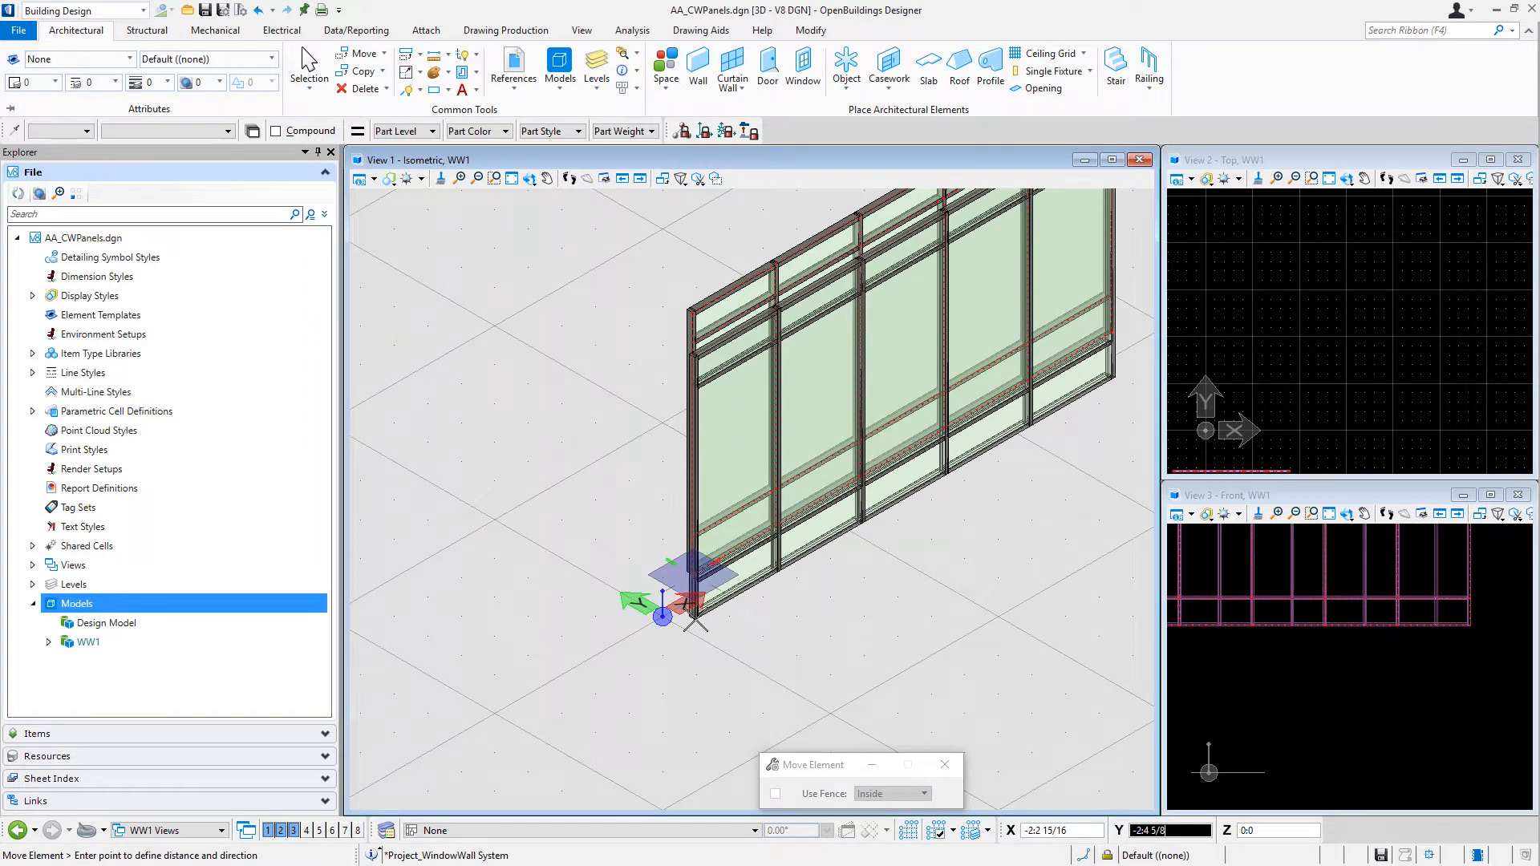
pyautogui.scroll(4, 695, 623)
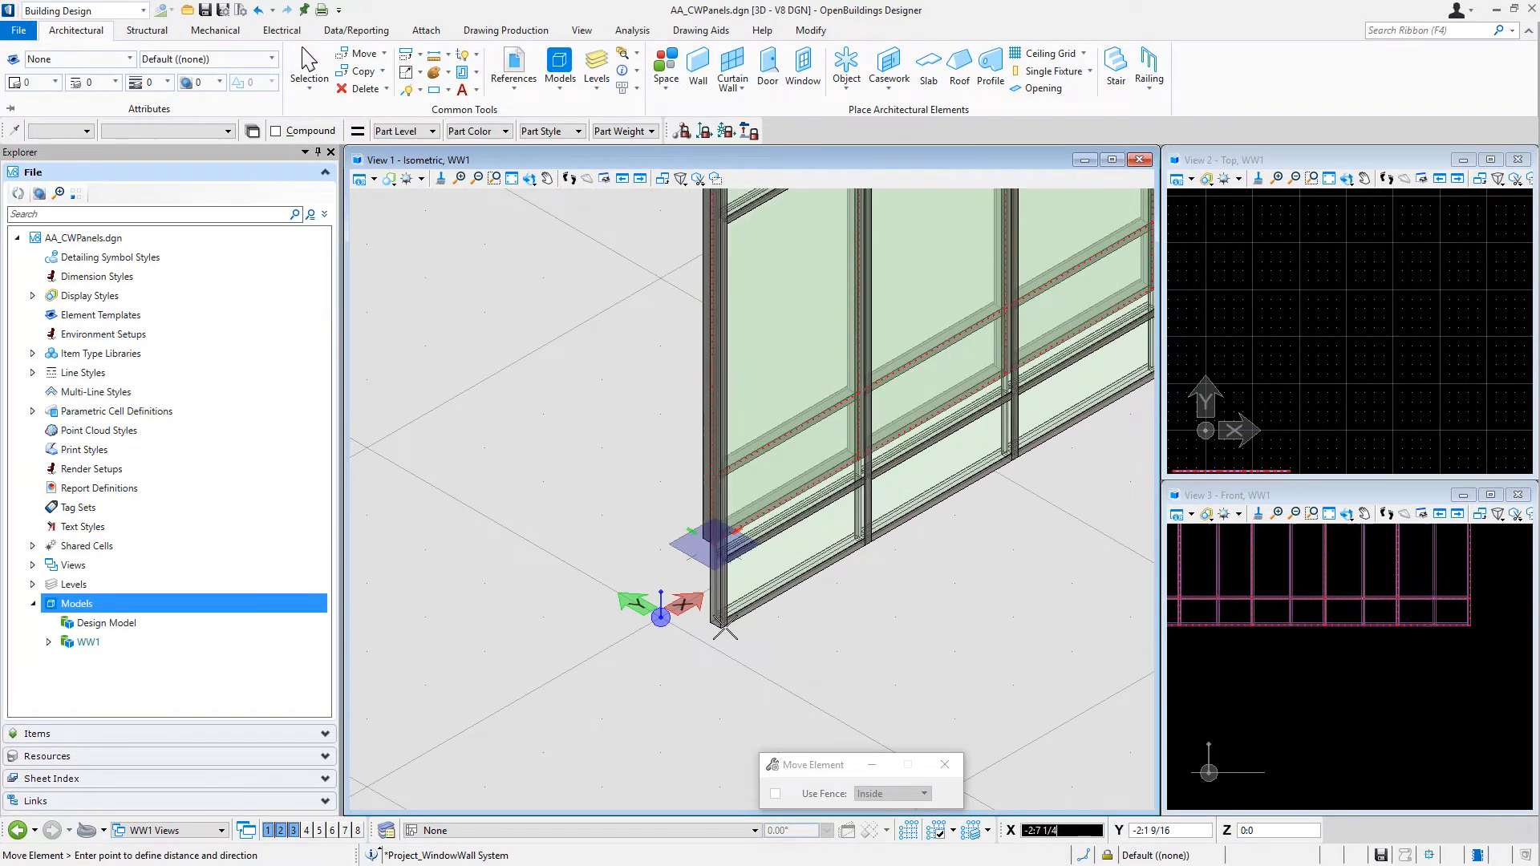
pyautogui.click(728, 132)
pyautogui.click(705, 133)
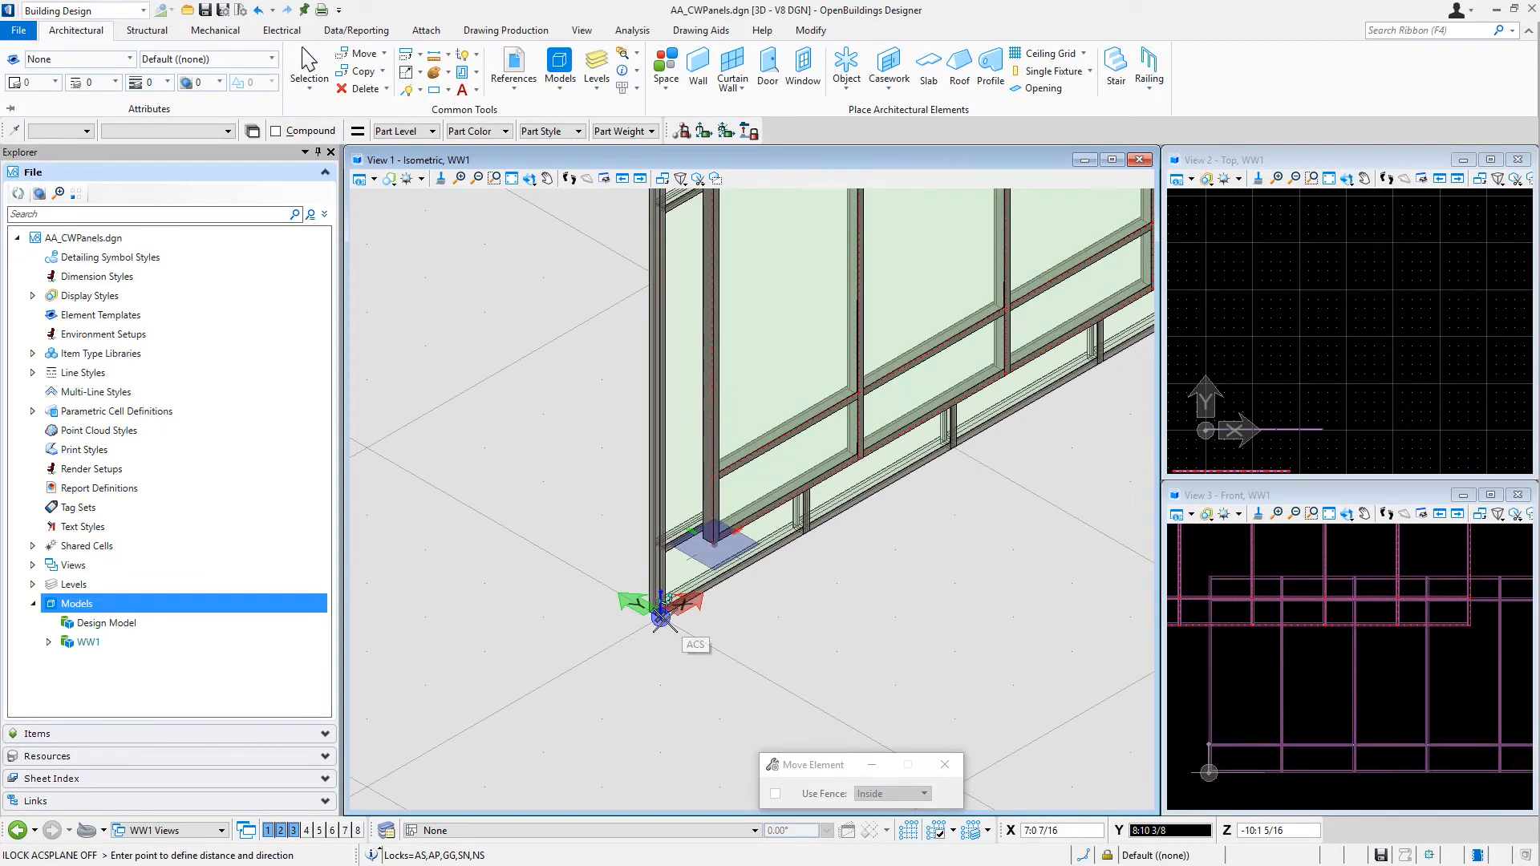
pyautogui.click(800, 657)
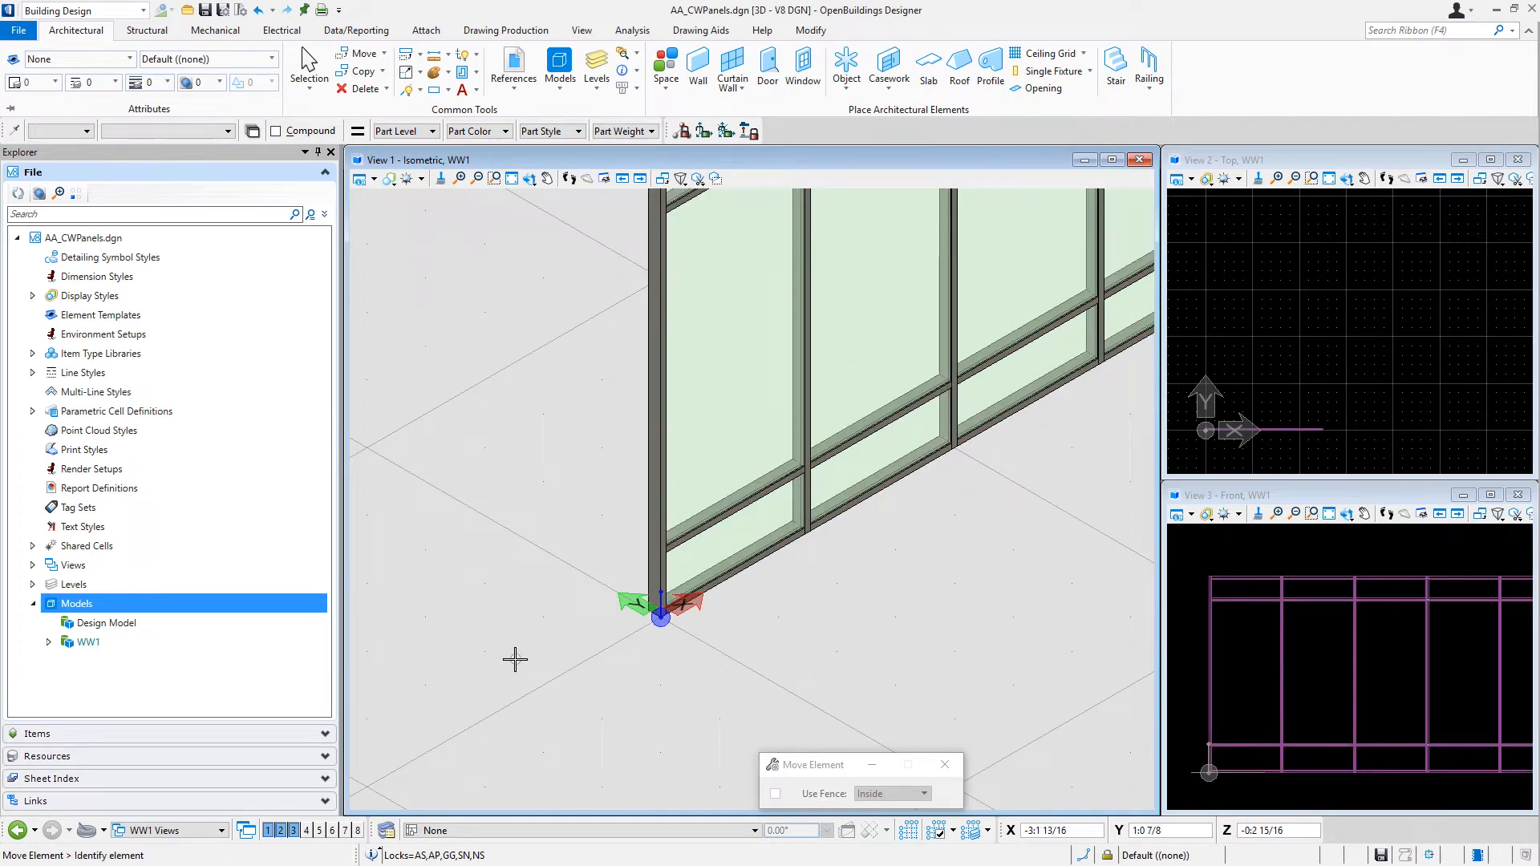
pyautogui.scroll(-3, 519, 658)
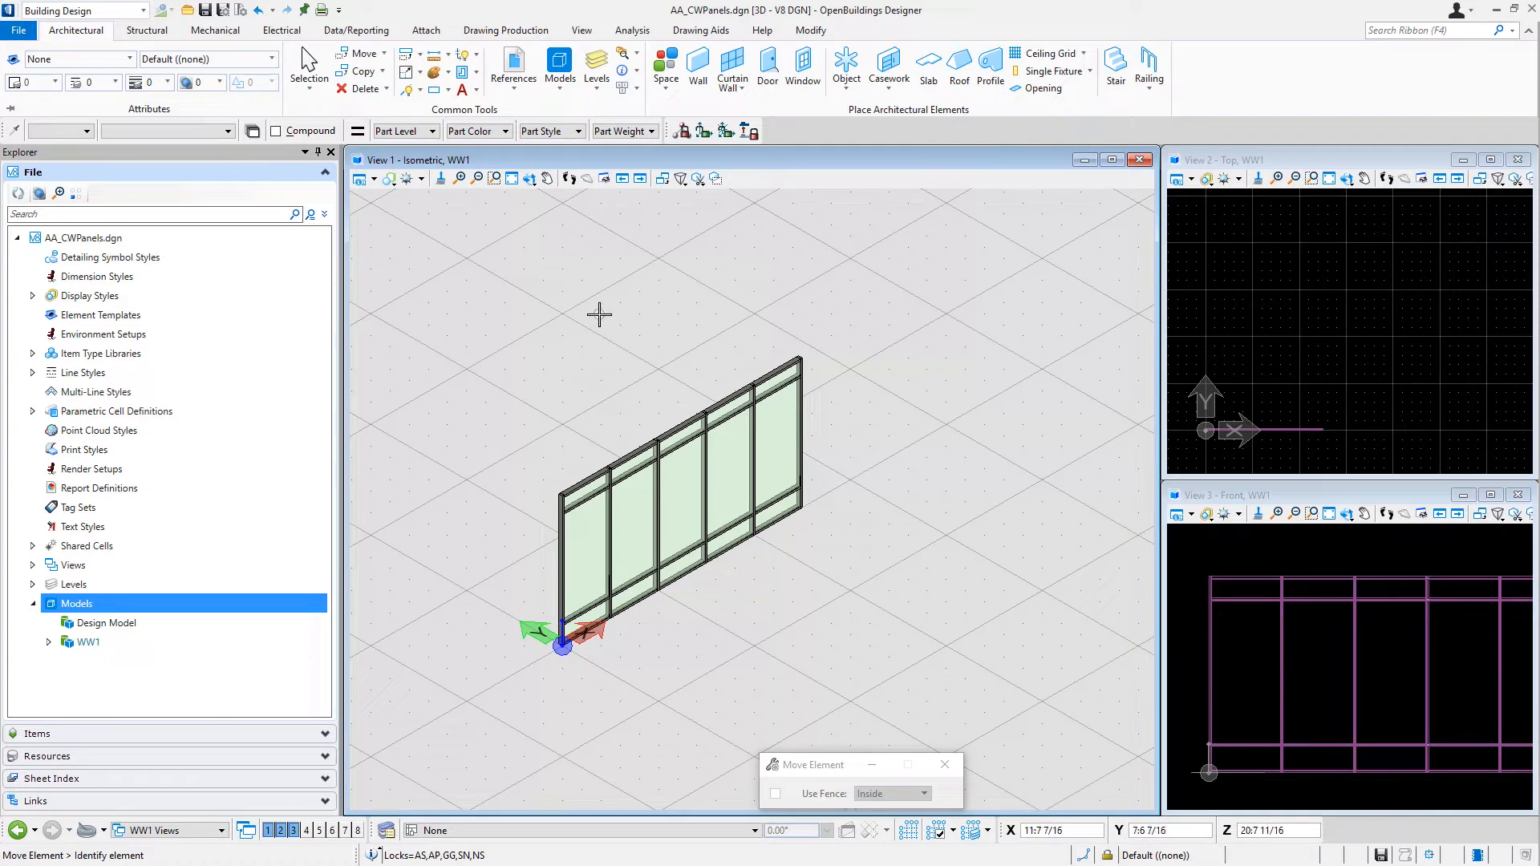
# Shift the window wall's second interior mullion midway toward the third, delete the third mullion between the main glass panels, and clear the selection
pyautogui.click(310, 70)
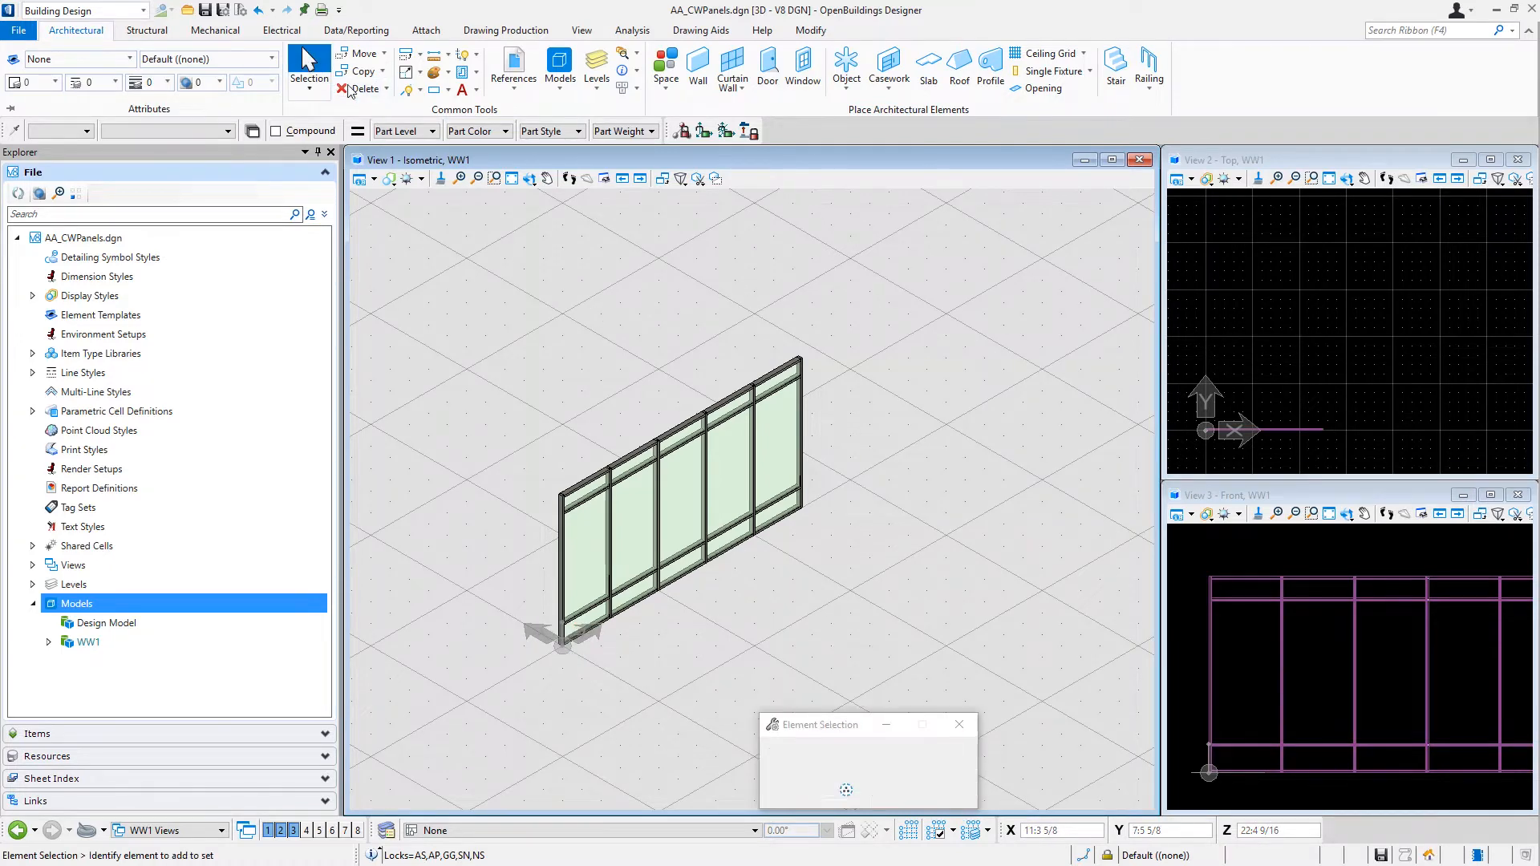
pyautogui.click(657, 518)
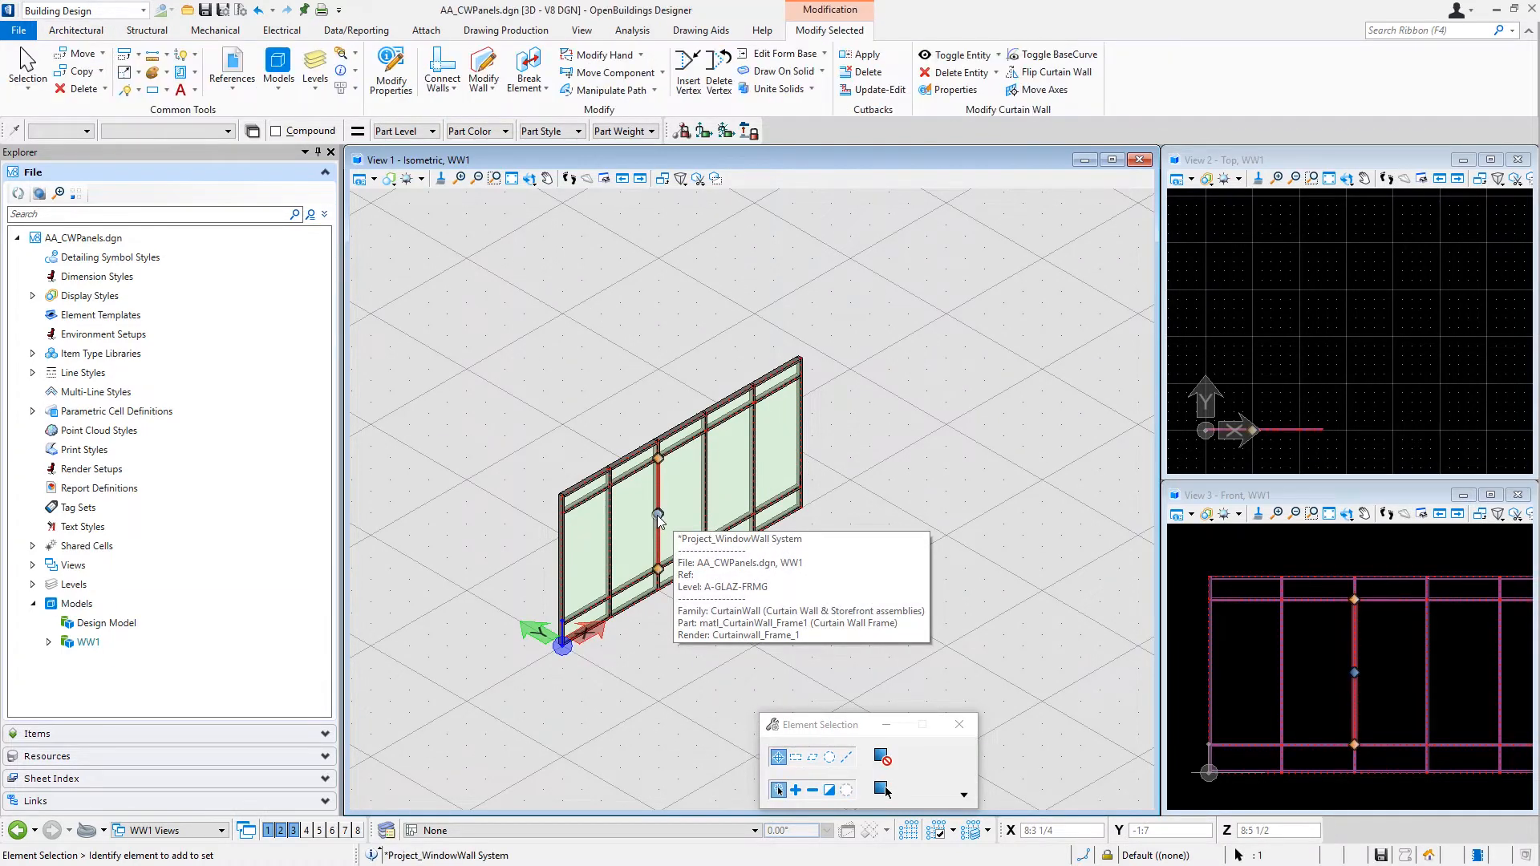
pyautogui.moveTo(657, 516)
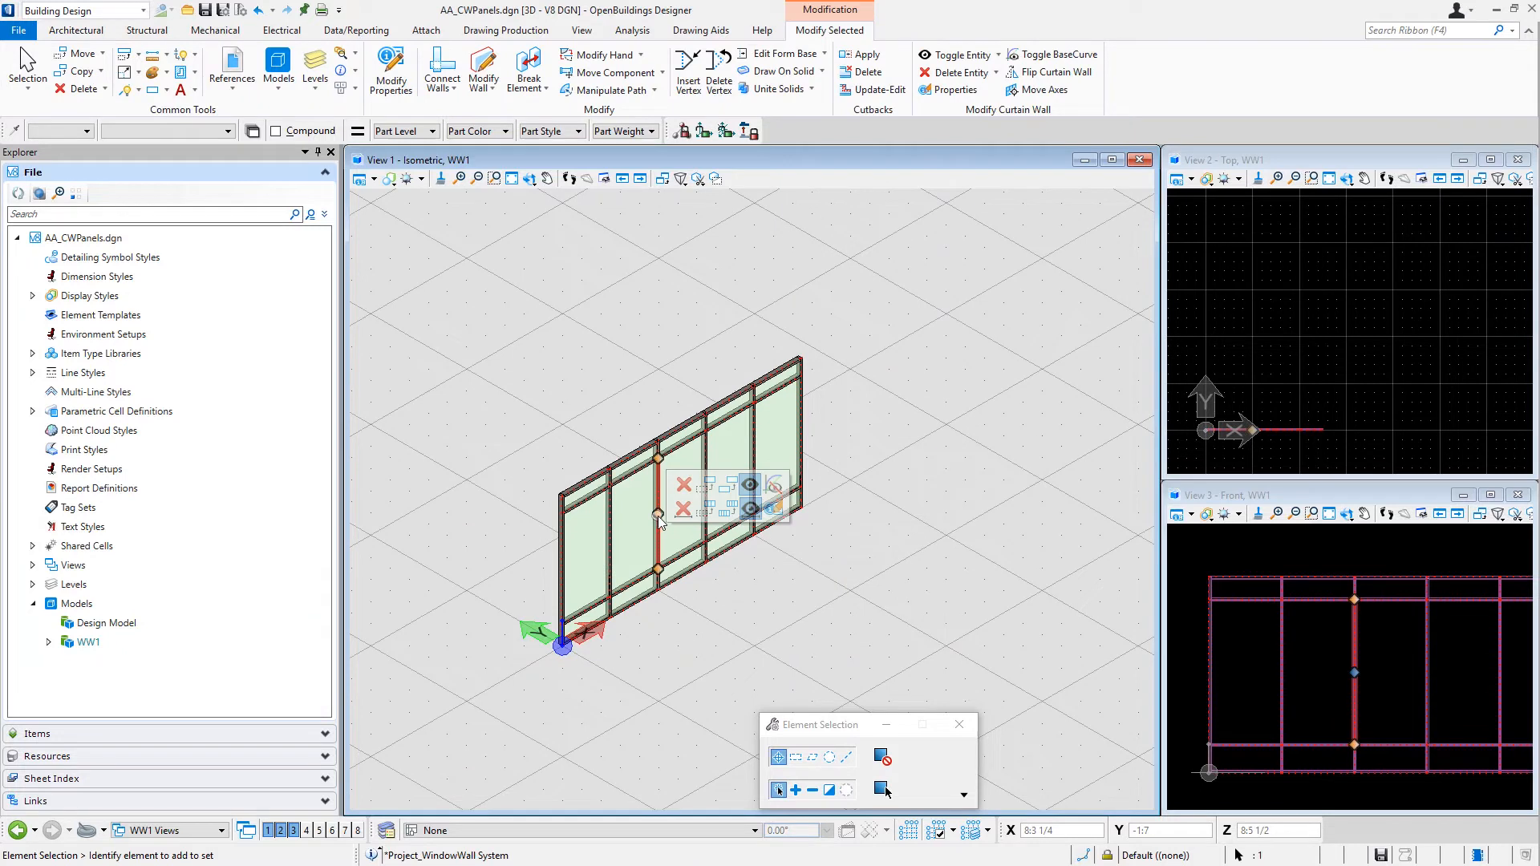
pyautogui.click(702, 508)
pyautogui.click(683, 552)
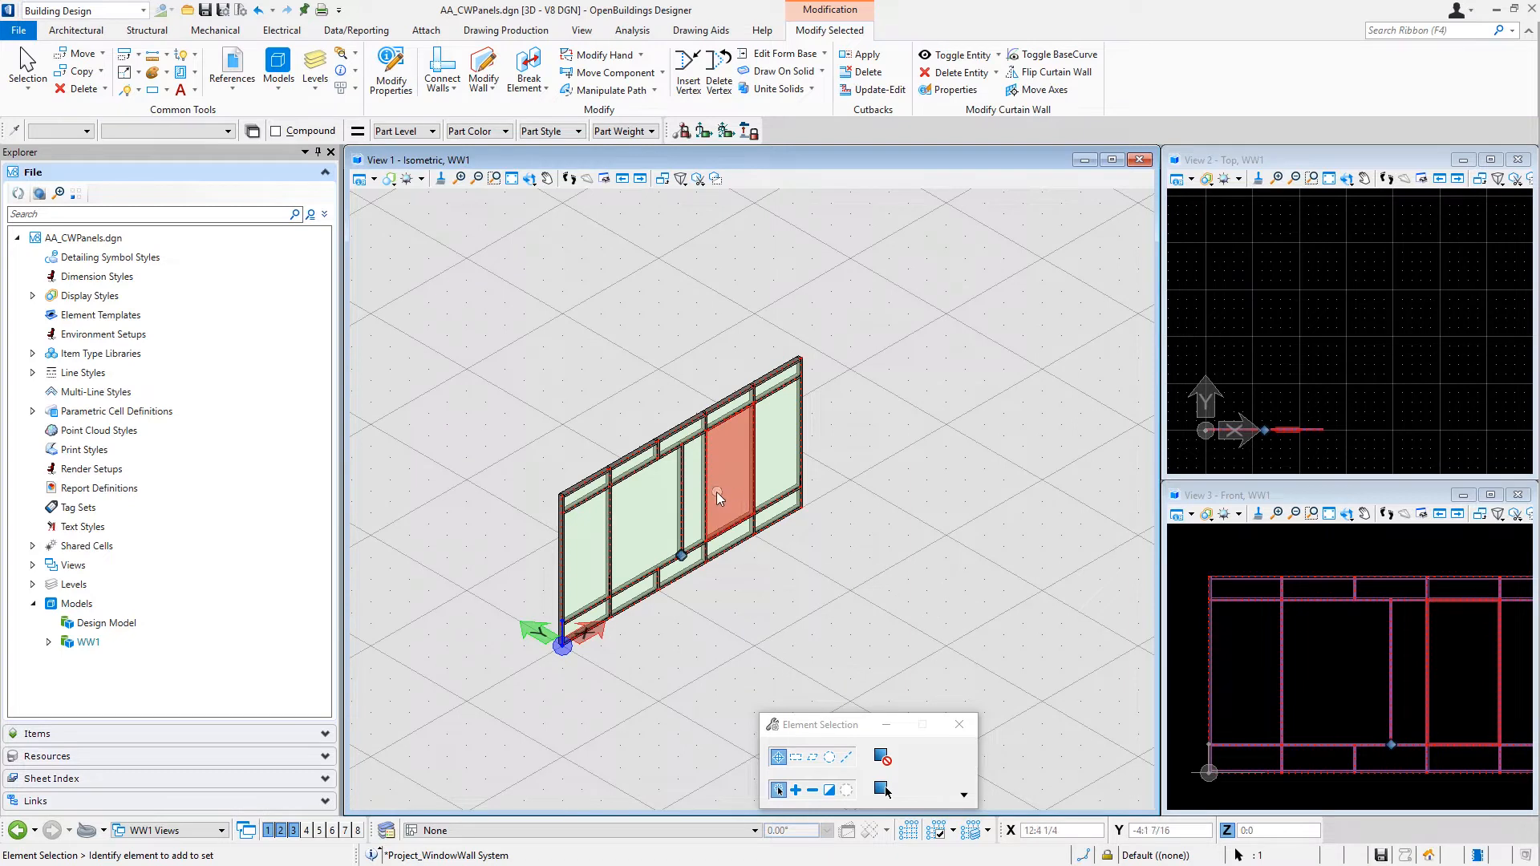
pyautogui.moveTo(708, 493)
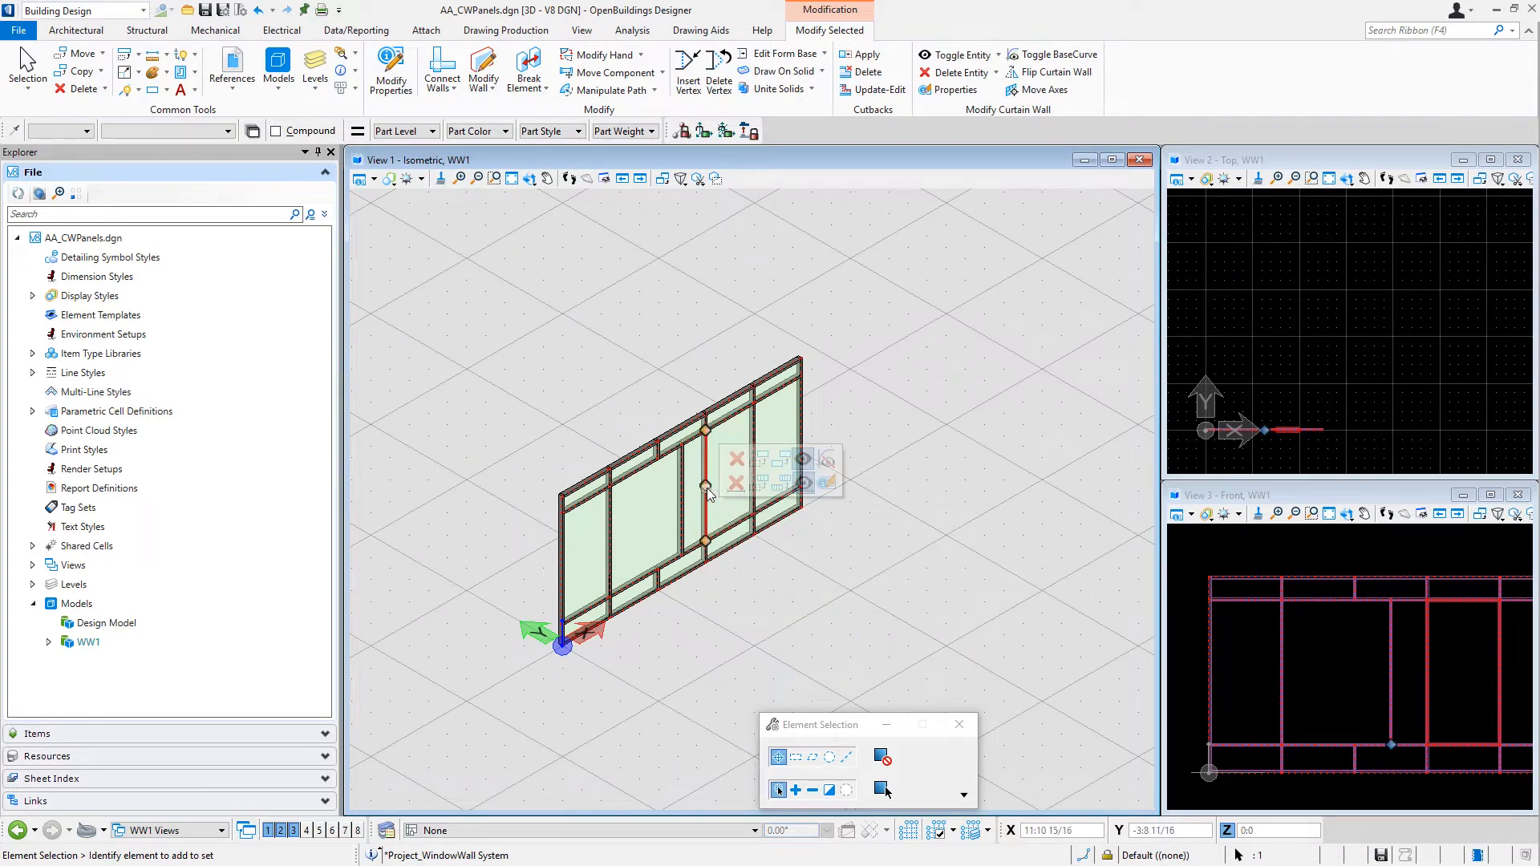
pyautogui.click(943, 404)
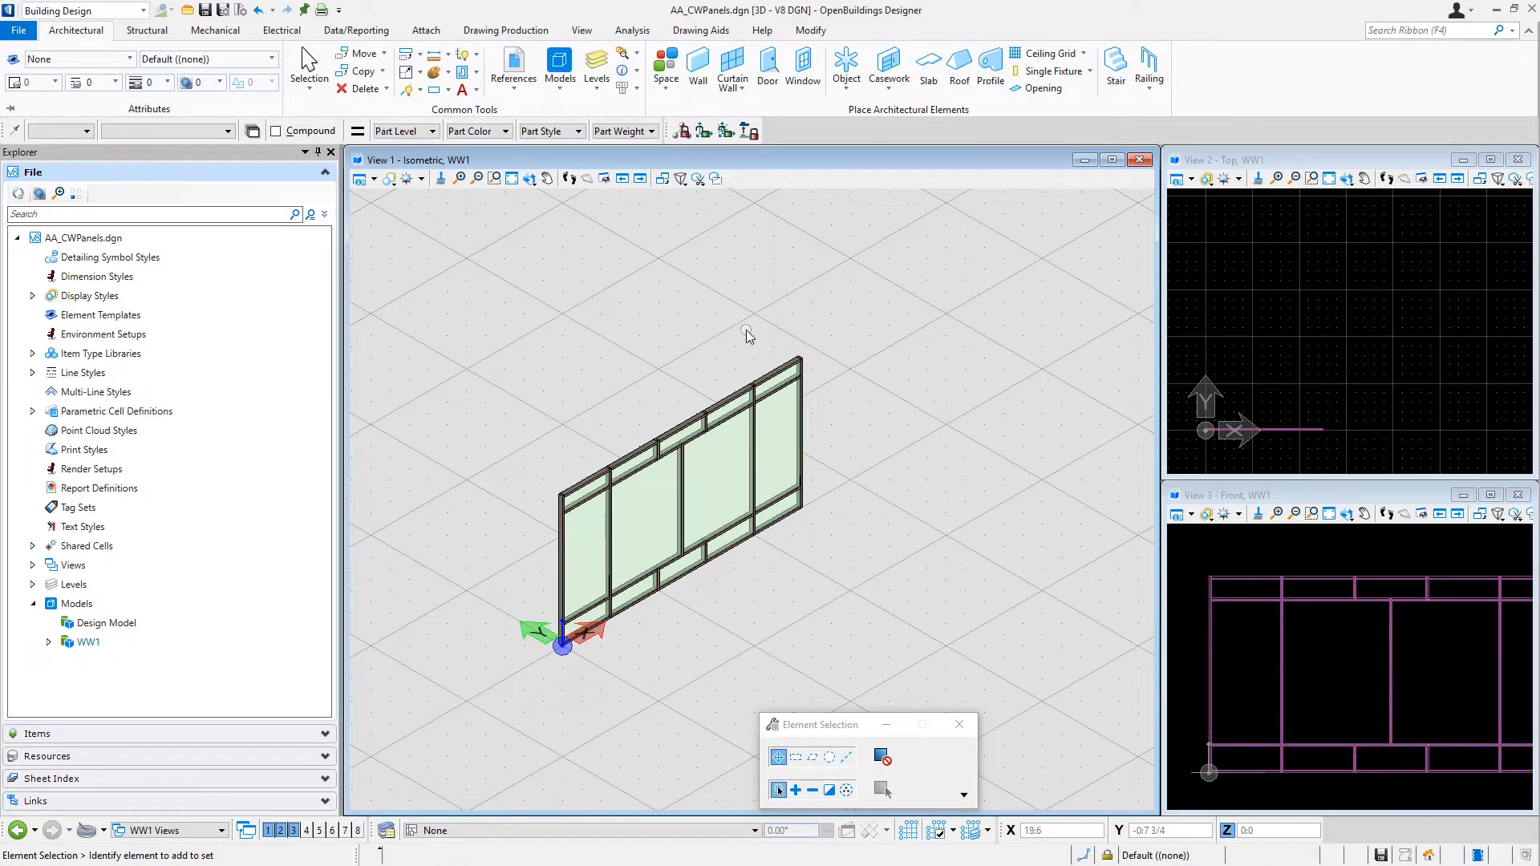
# Reopen AA_Floor Office Typ-Skin.dgn from the recent files and restrict the display to the OFFICE FLOOR 2 display set
pyautogui.click(34, 831)
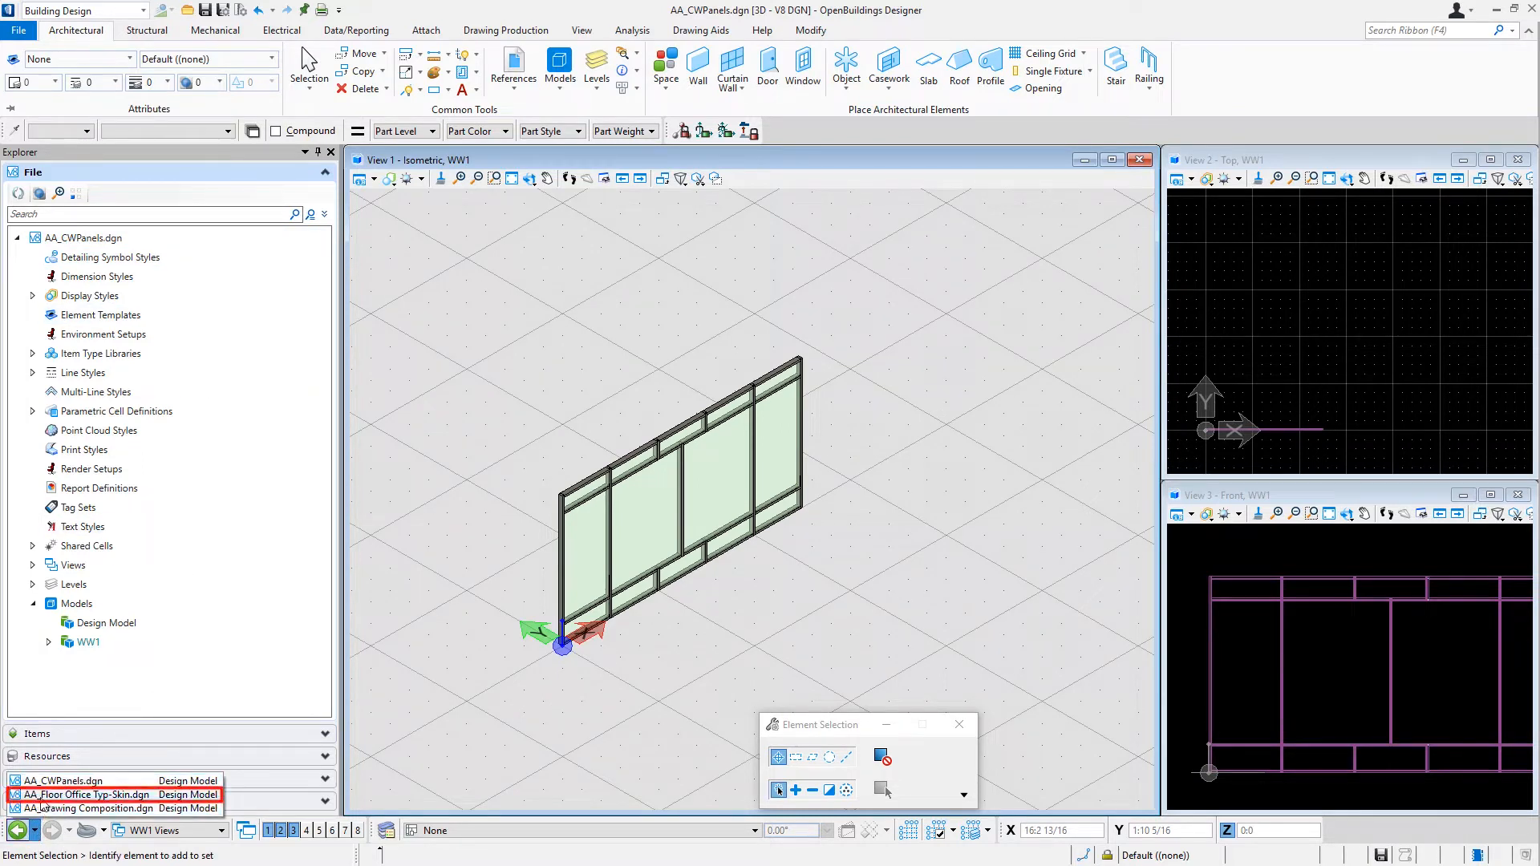
pyautogui.click(80, 780)
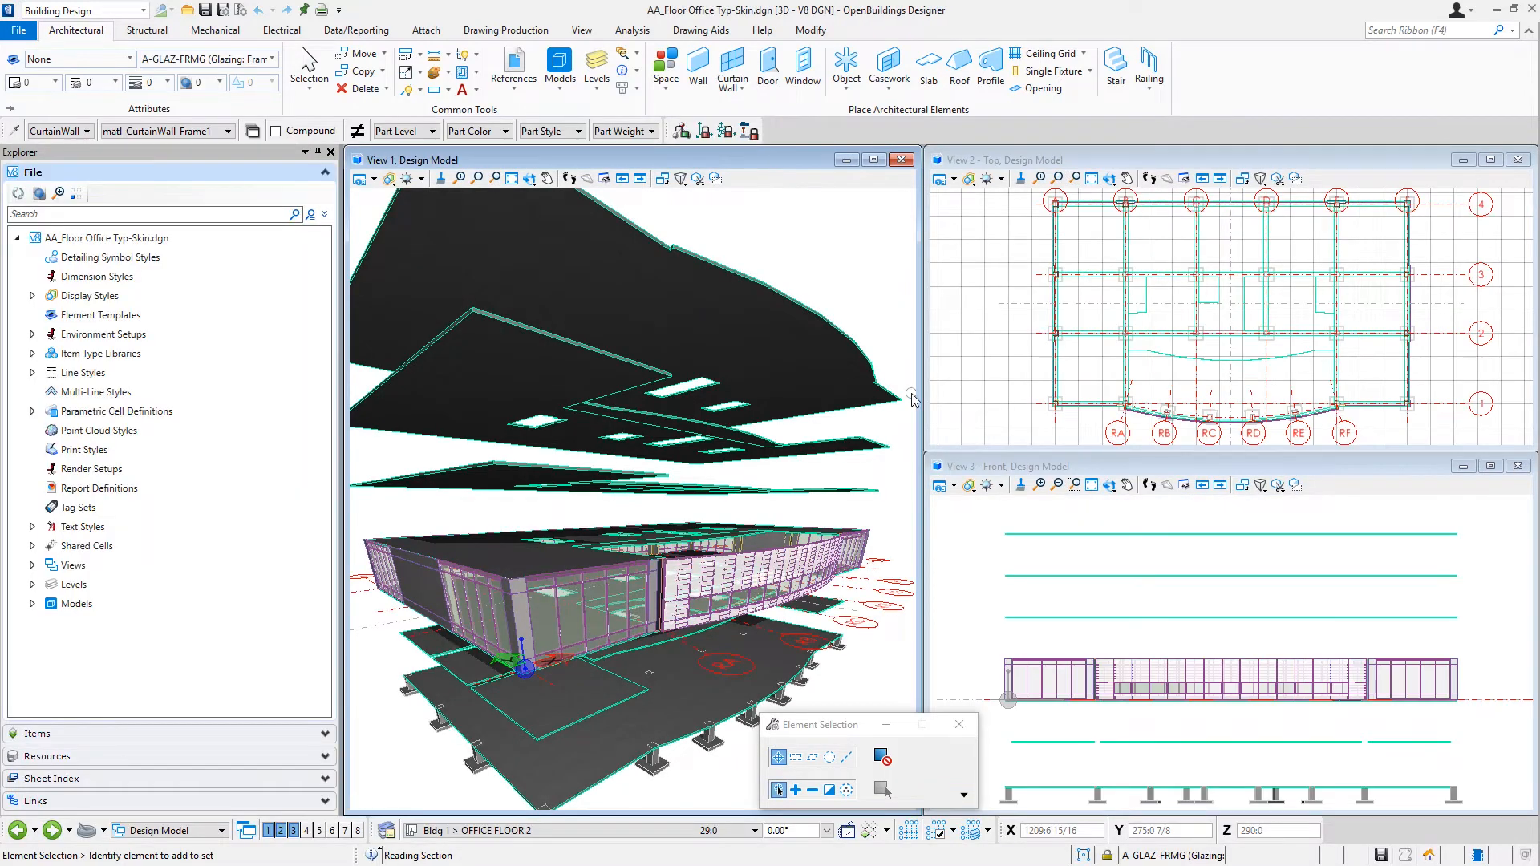
pyautogui.click(871, 832)
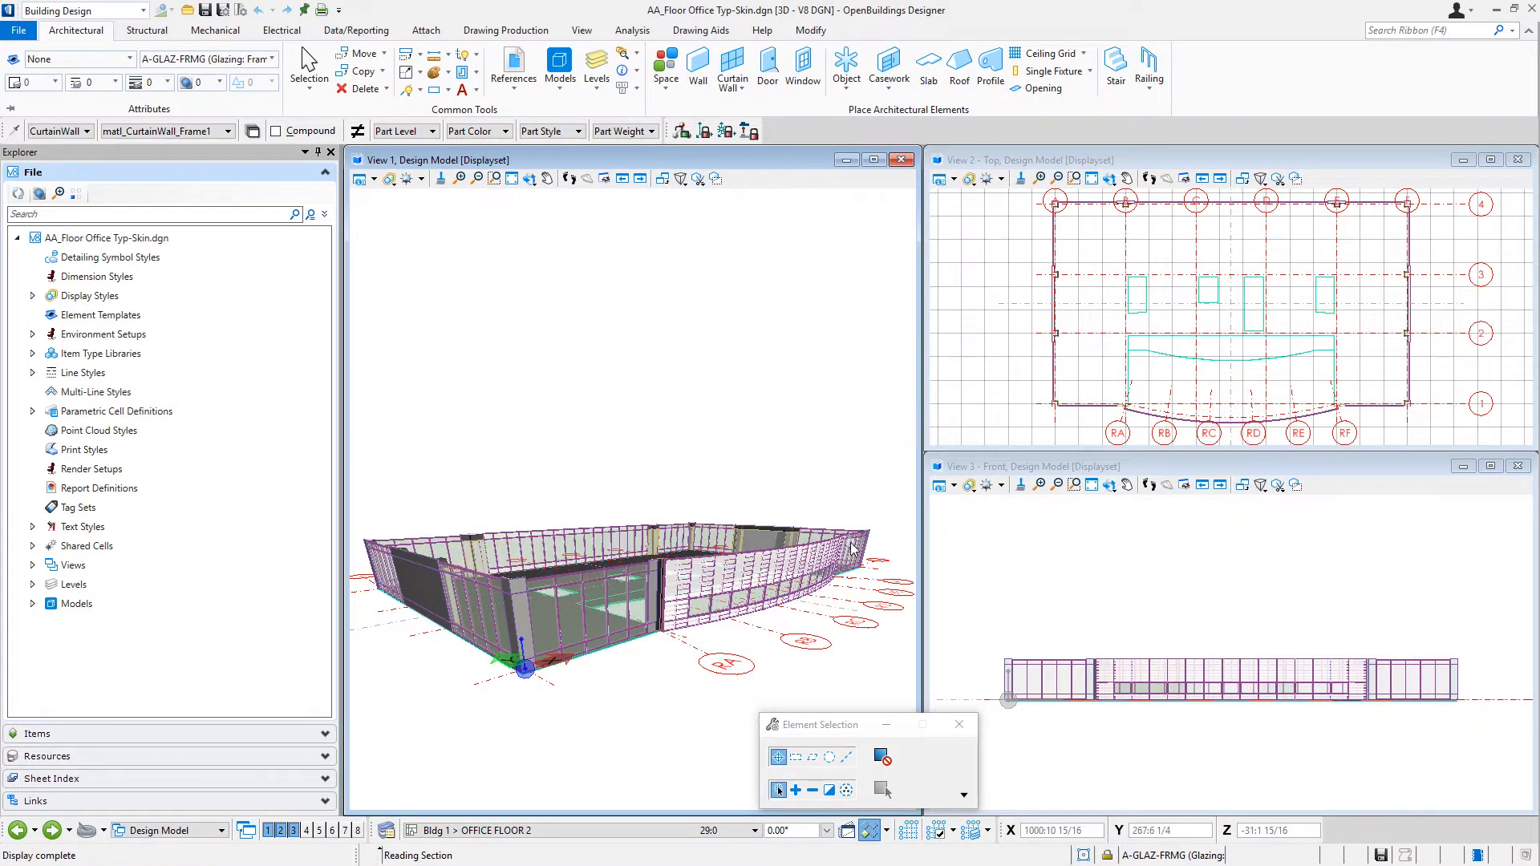
pyautogui.moveTo(869, 561)
# Delete the straight window walls on the building's front and back faces at both ends, keeping the curved wall and the columns
pyautogui.click(360, 88)
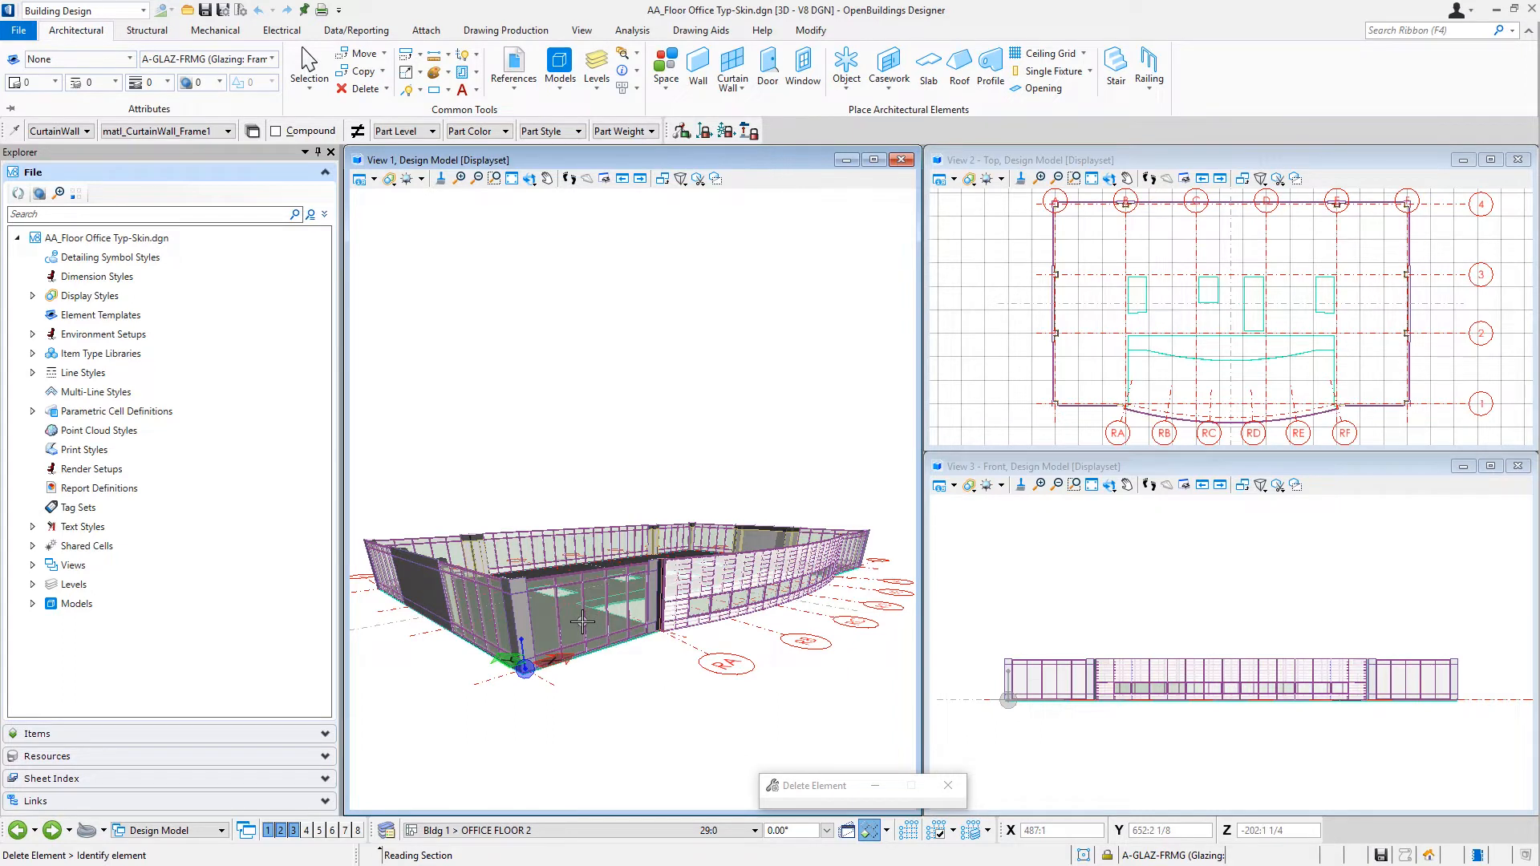
pyautogui.click(610, 624)
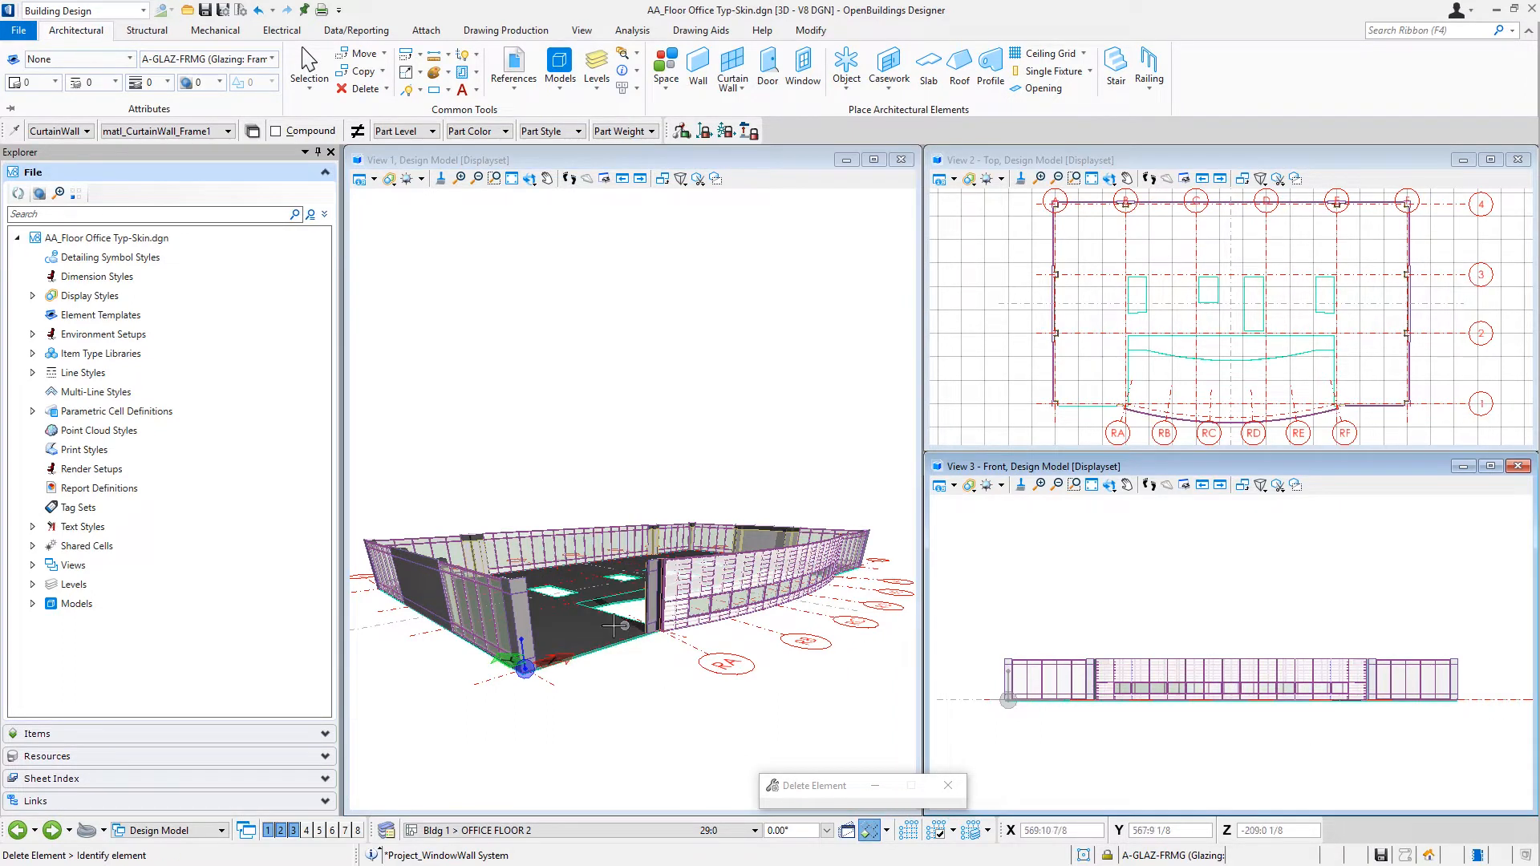
pyautogui.click(1057, 678)
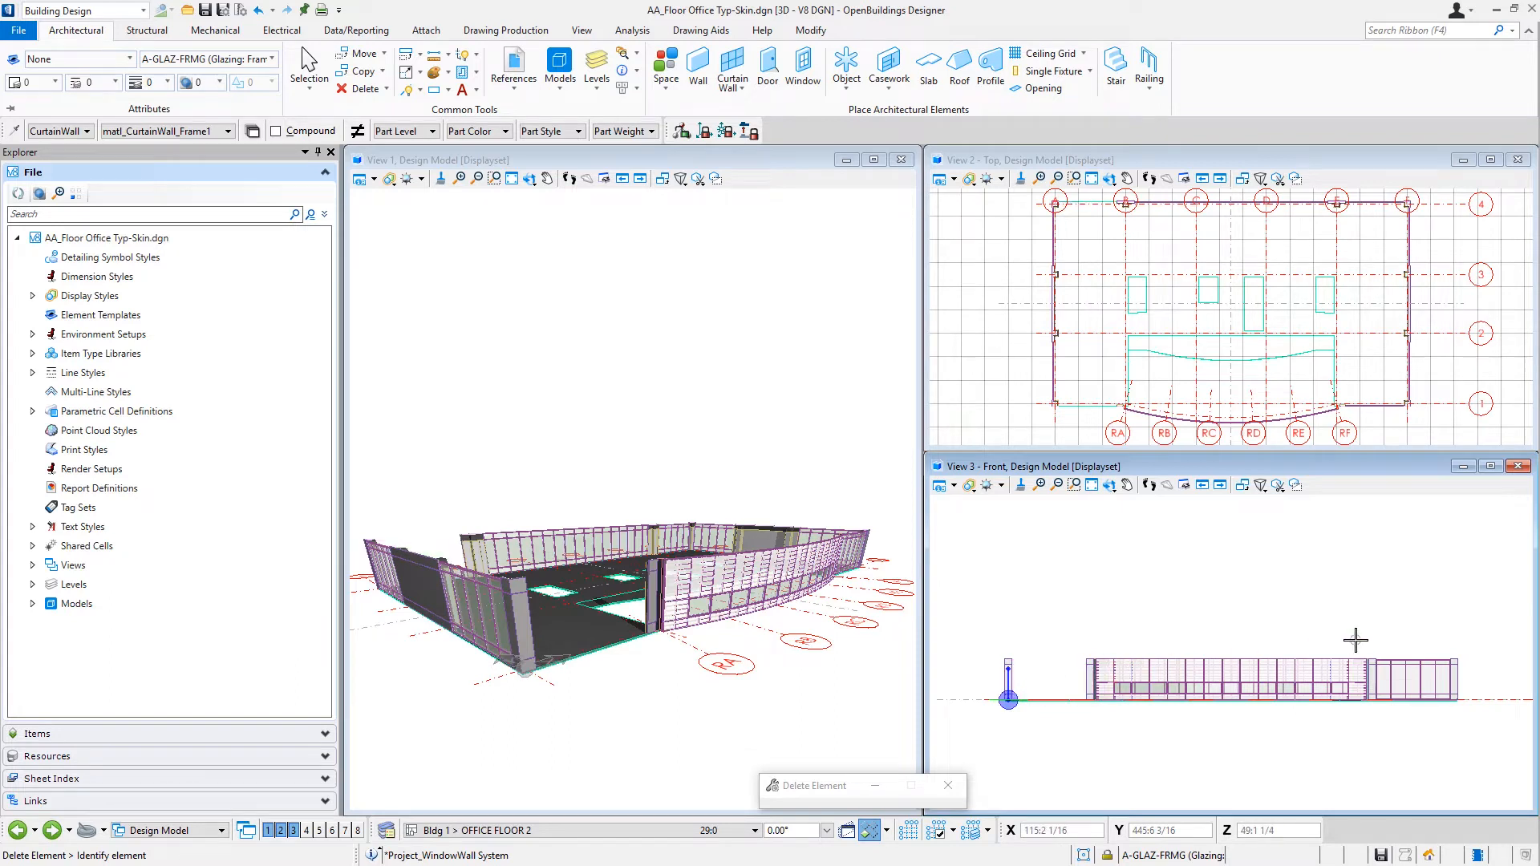
pyautogui.click(1417, 678)
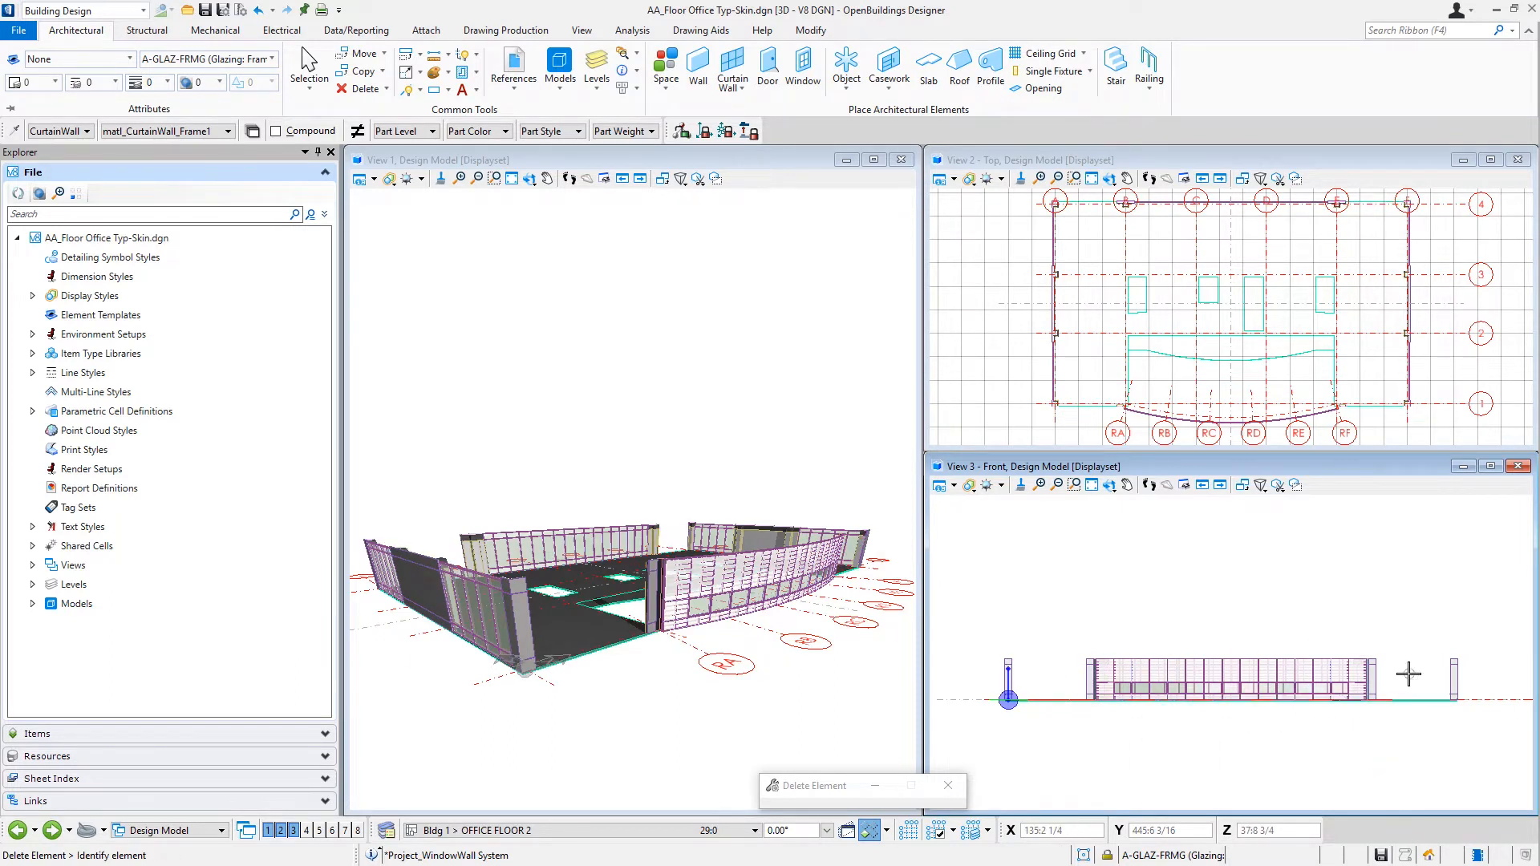
# Delete the window walls on the building's side faces, between the corner columns and the solid middle panels, working in the Right view
pyautogui.click(1111, 491)
pyautogui.click(1162, 546)
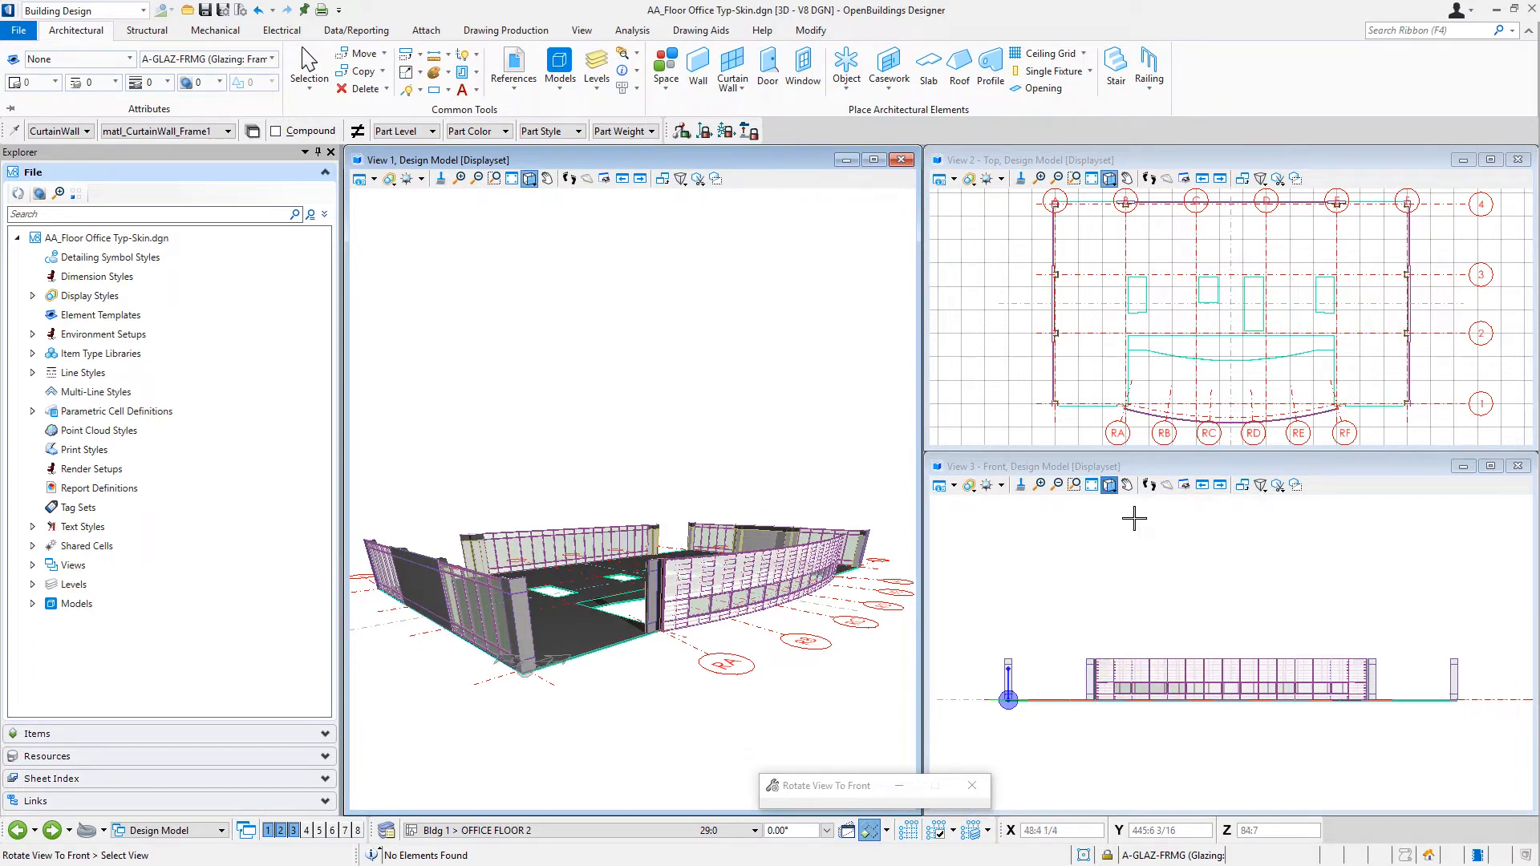
pyautogui.click(1110, 485)
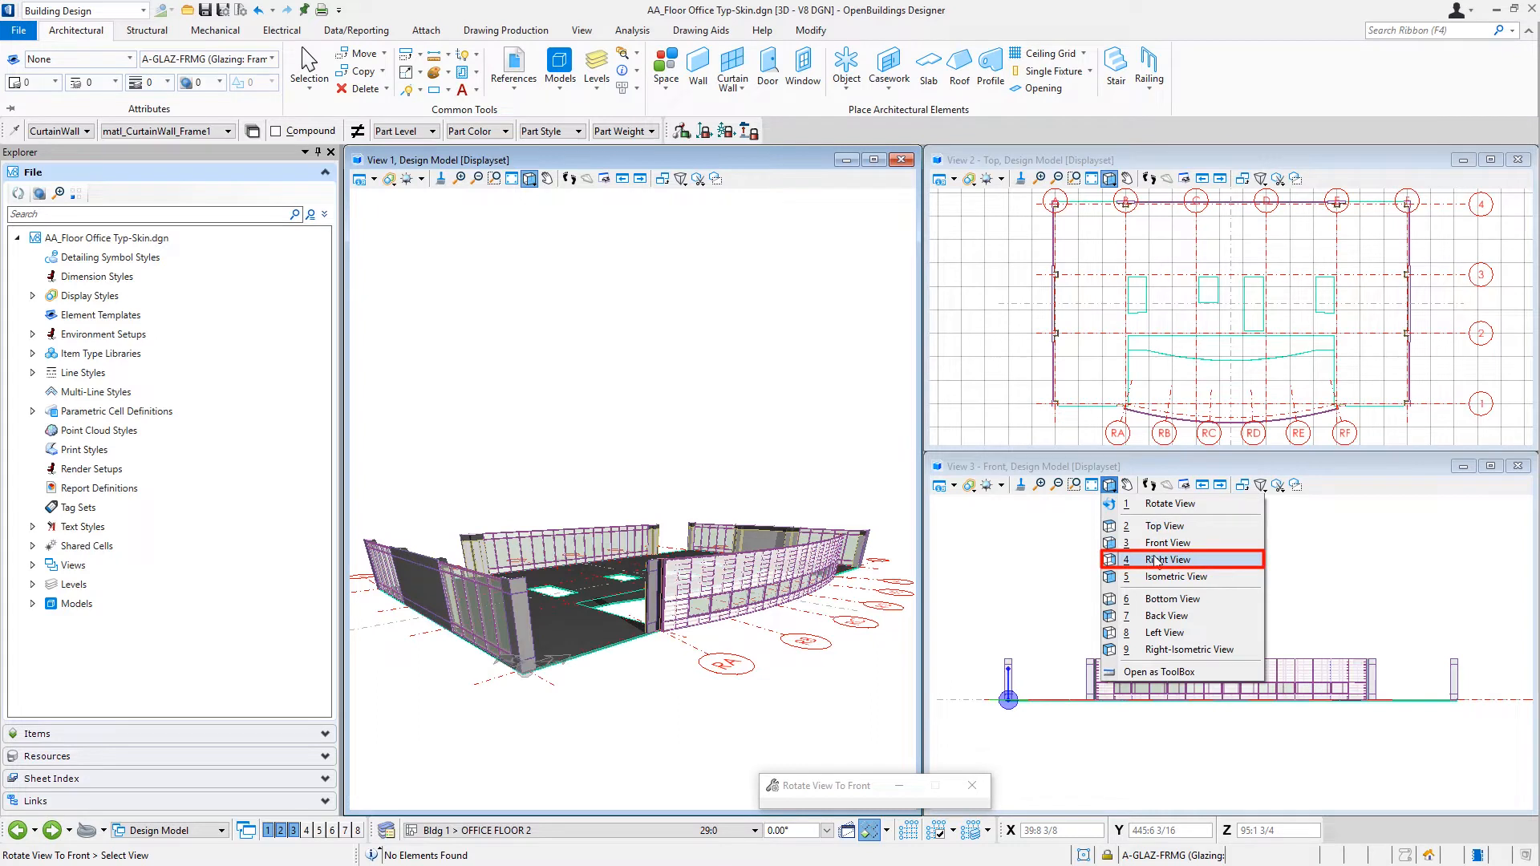
pyautogui.click(1156, 560)
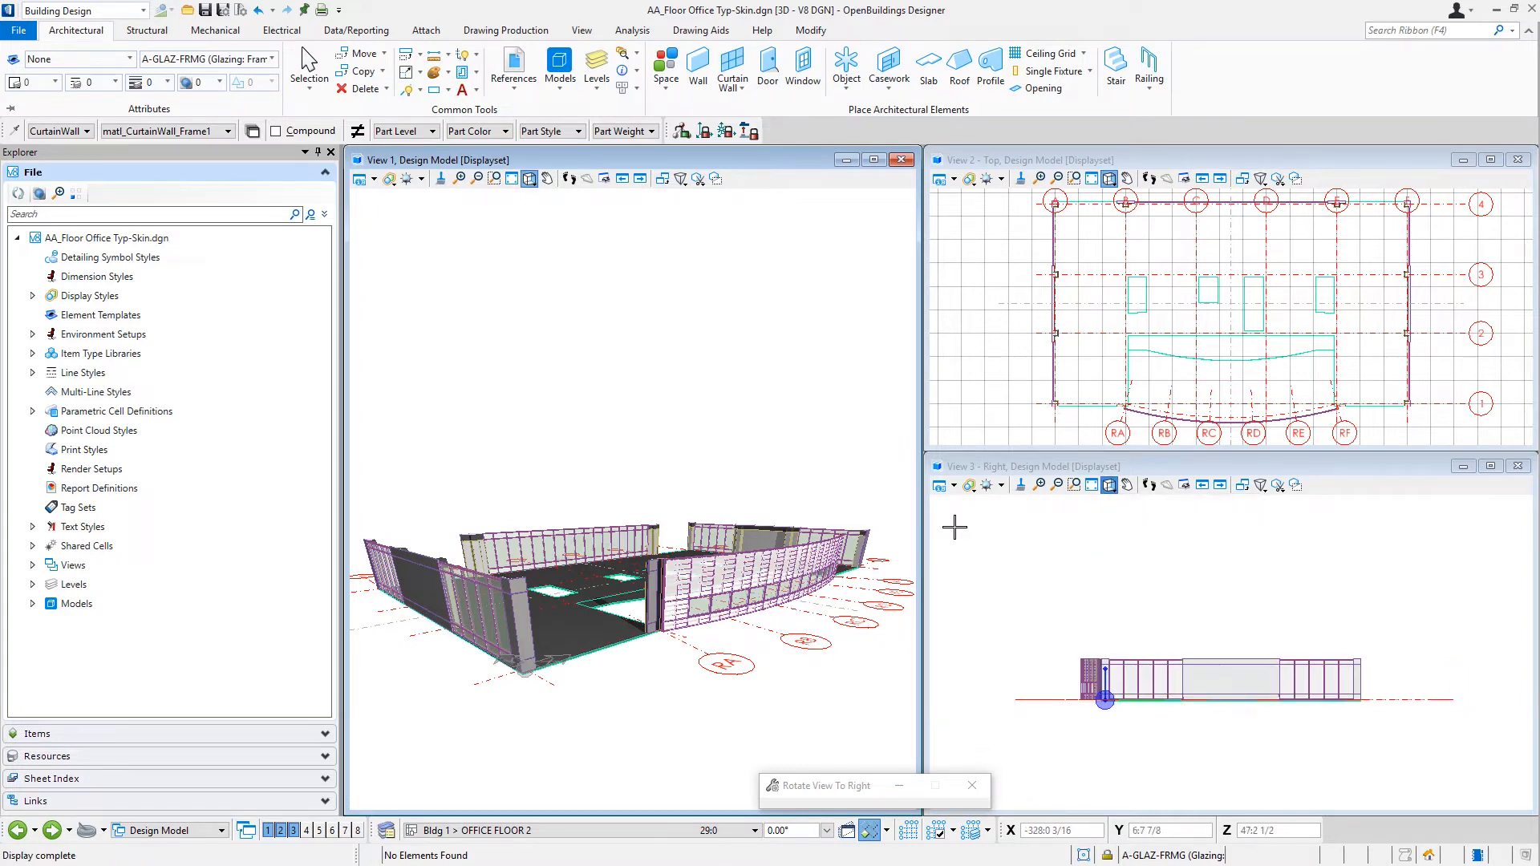
pyautogui.click(359, 88)
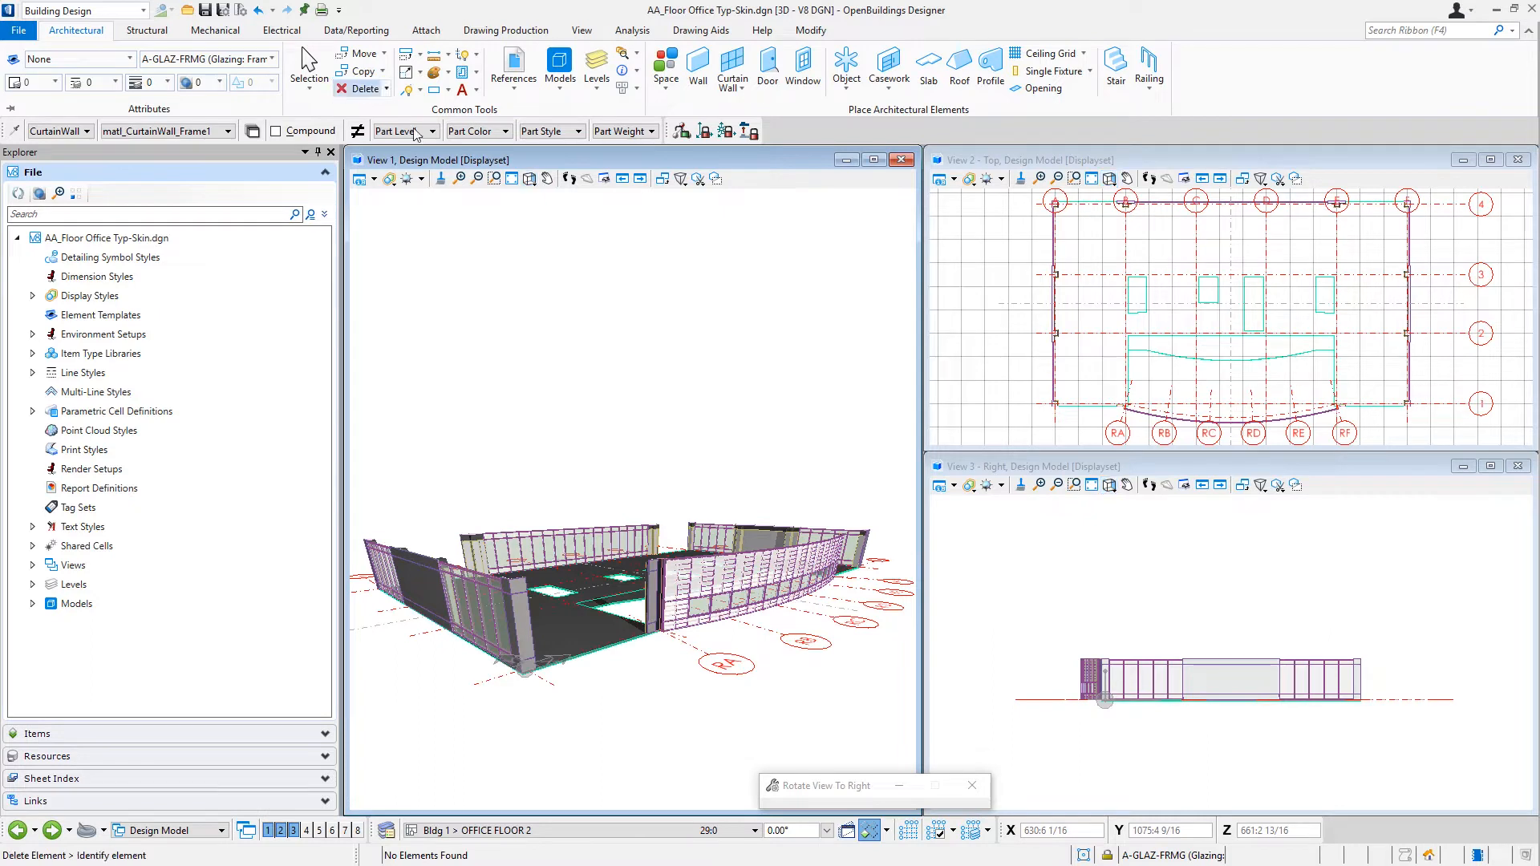
pyautogui.click(1186, 672)
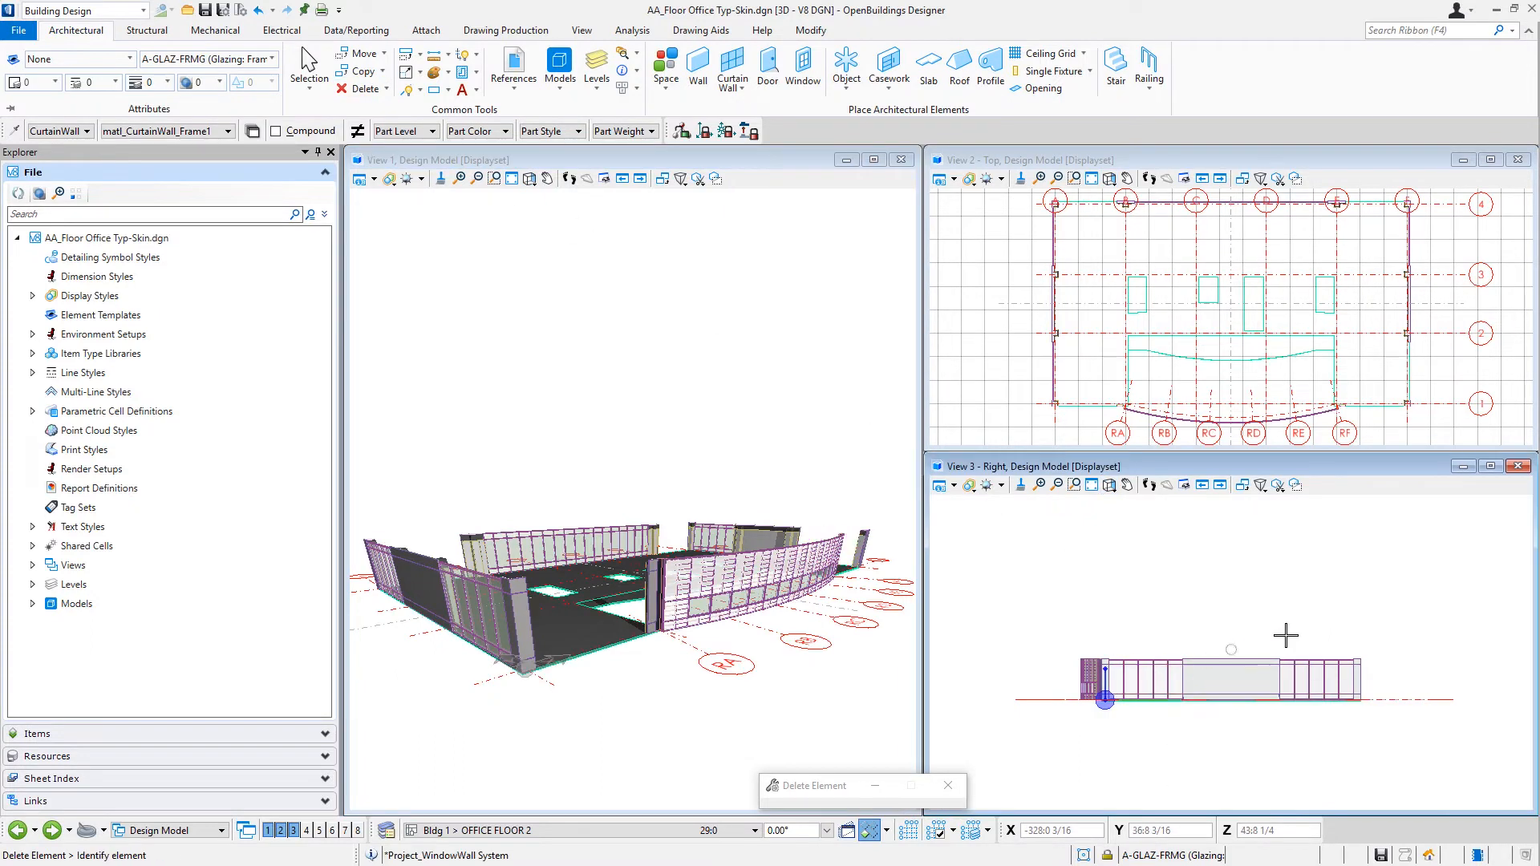
pyautogui.click(1152, 676)
pyautogui.click(1326, 681)
pyautogui.click(1326, 680)
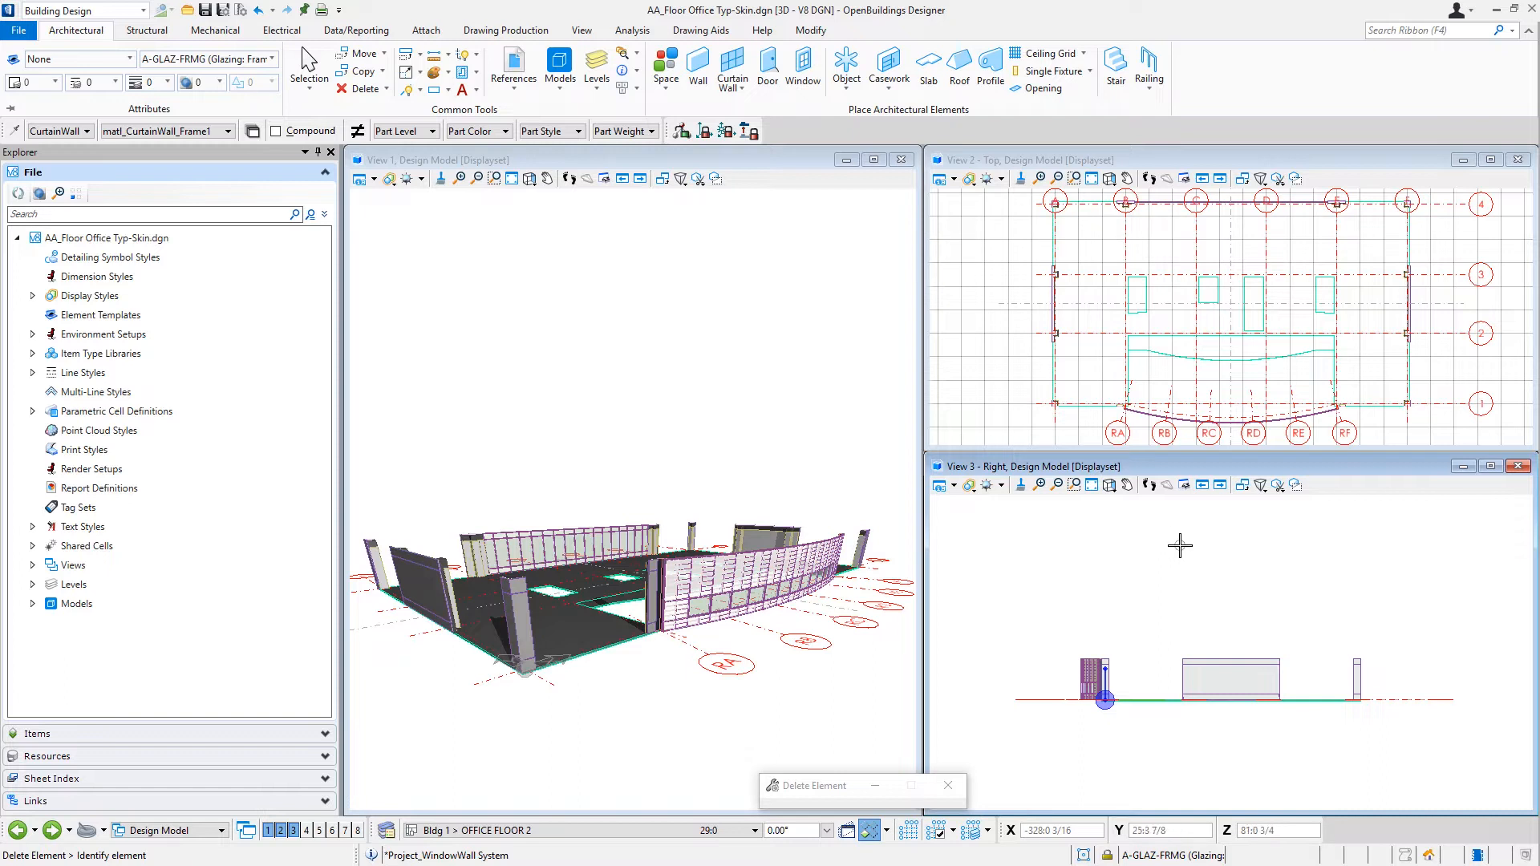
# Attach model WW1 of AA_CWPanels.dgn from the Designs folder as a Coincident reference at full size 1 = 1
pyautogui.click(516, 90)
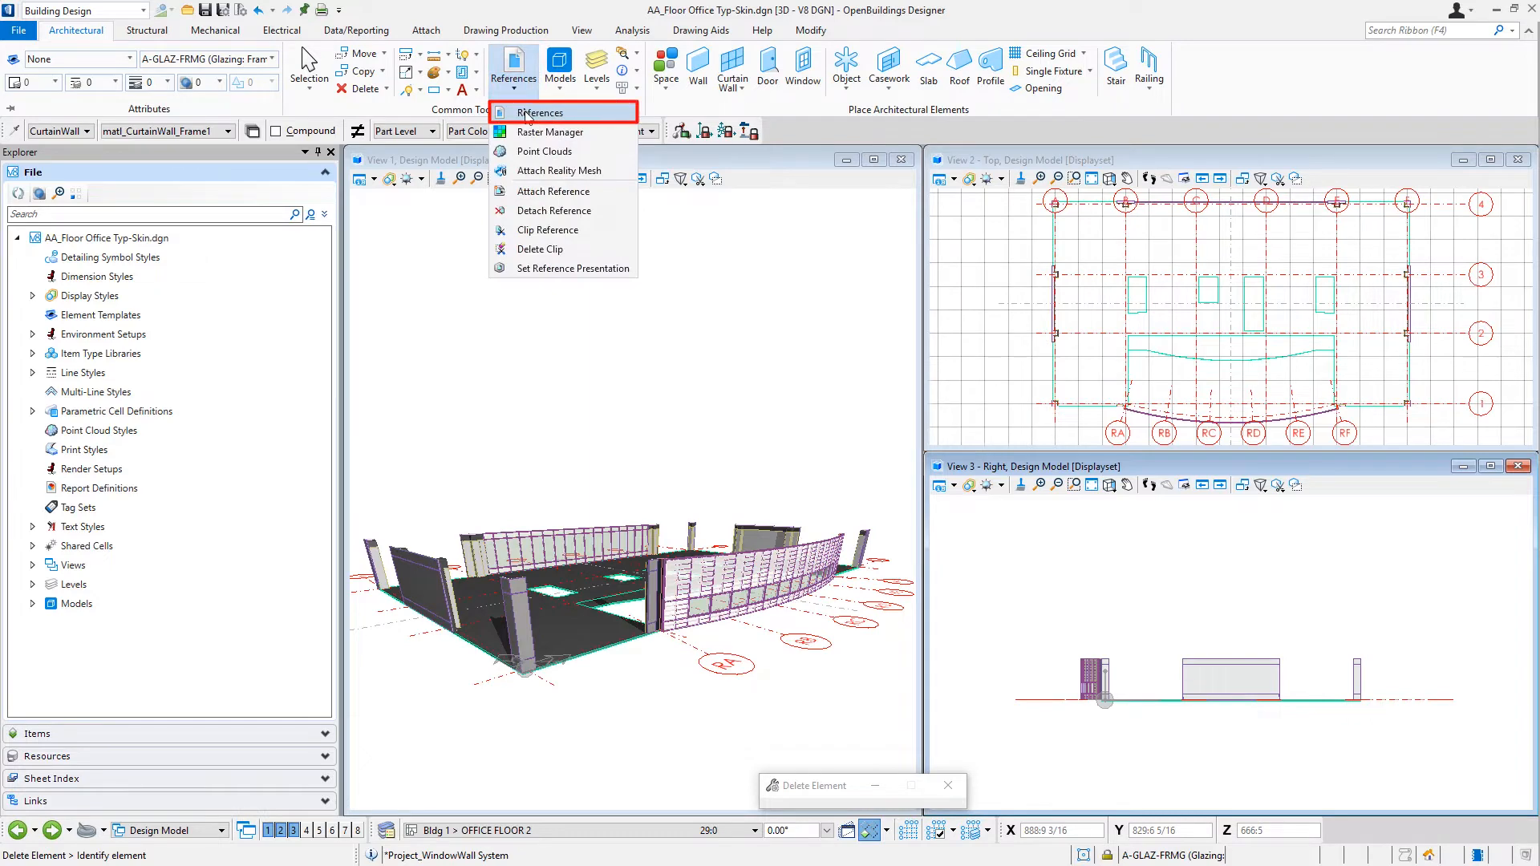
pyautogui.click(527, 115)
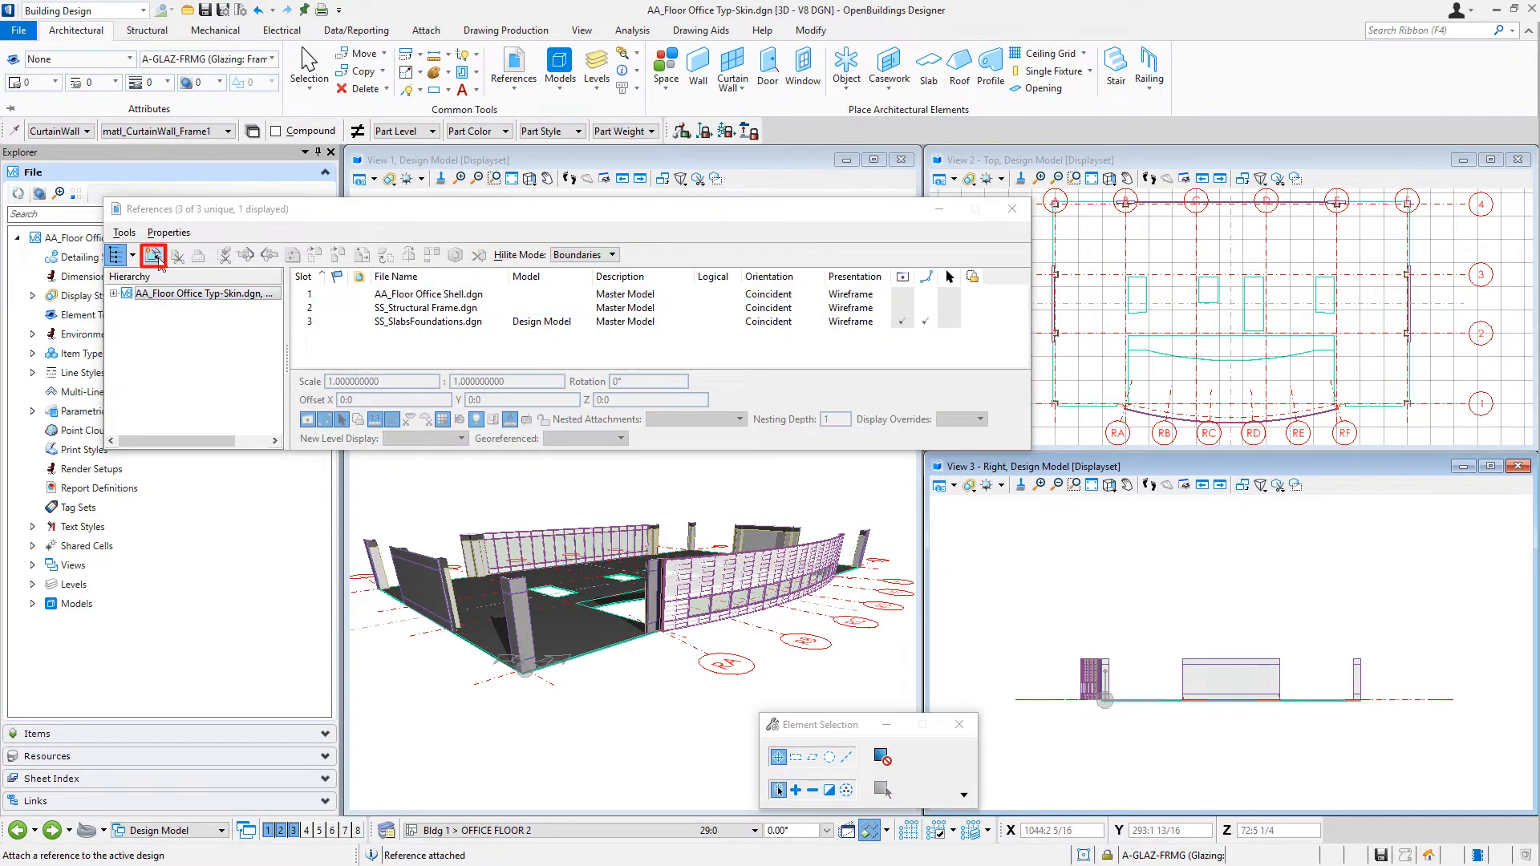
pyautogui.click(153, 256)
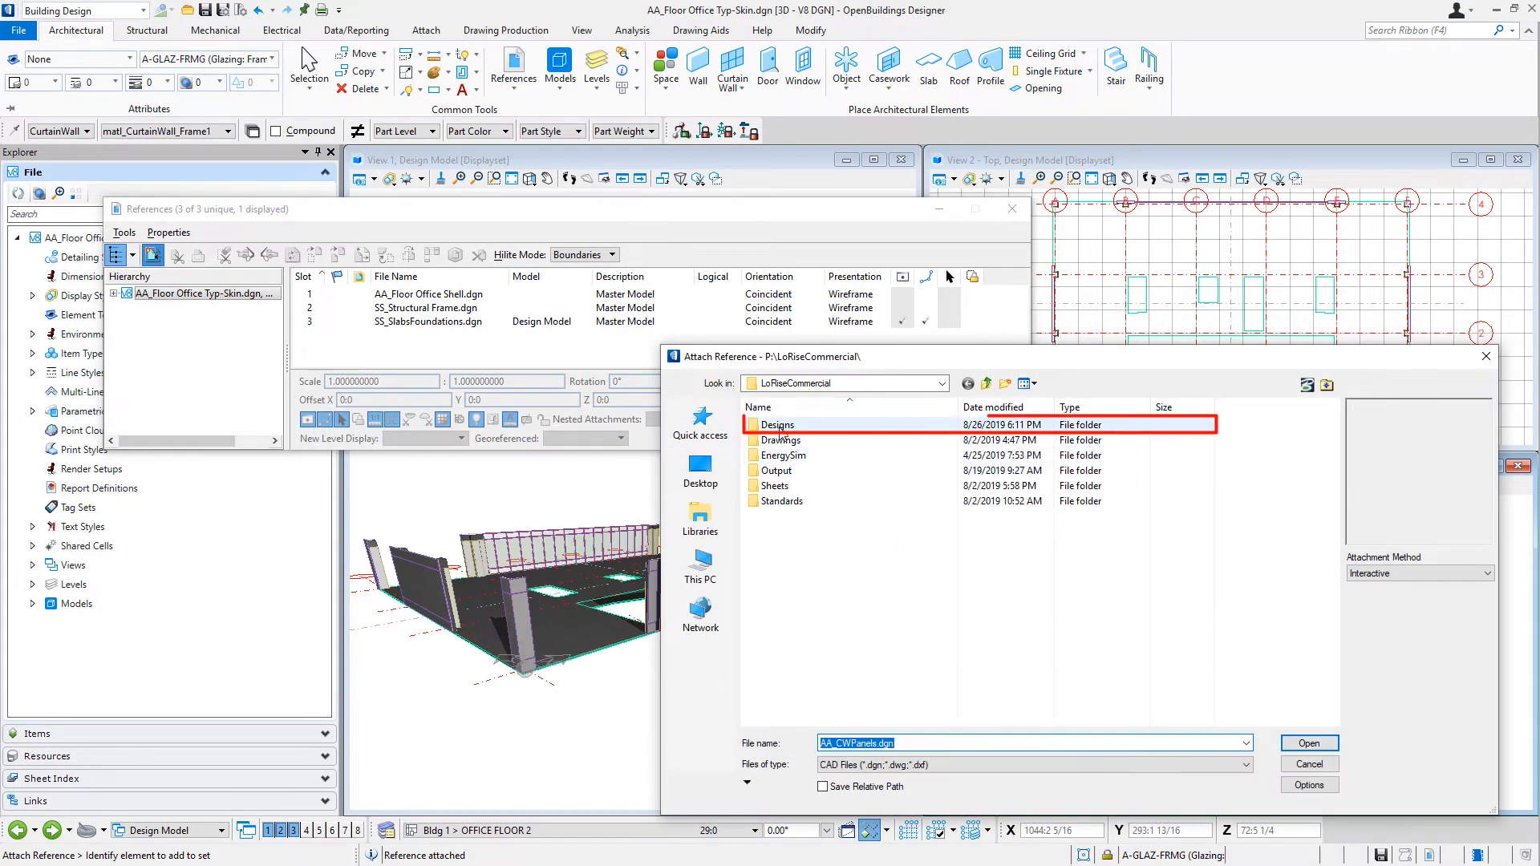
pyautogui.doubleClick(779, 426)
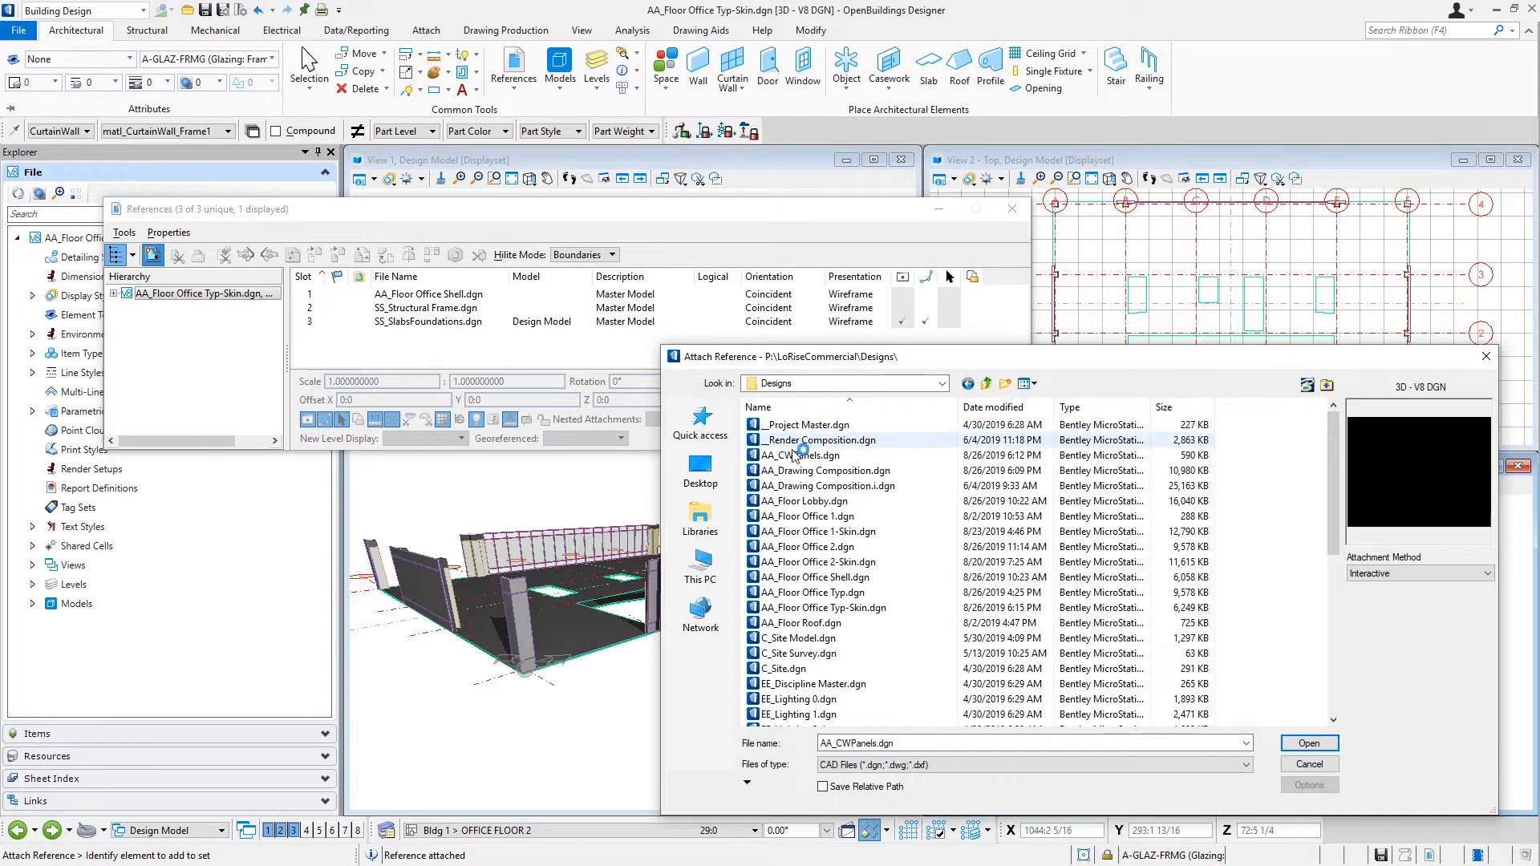
pyautogui.click(800, 454)
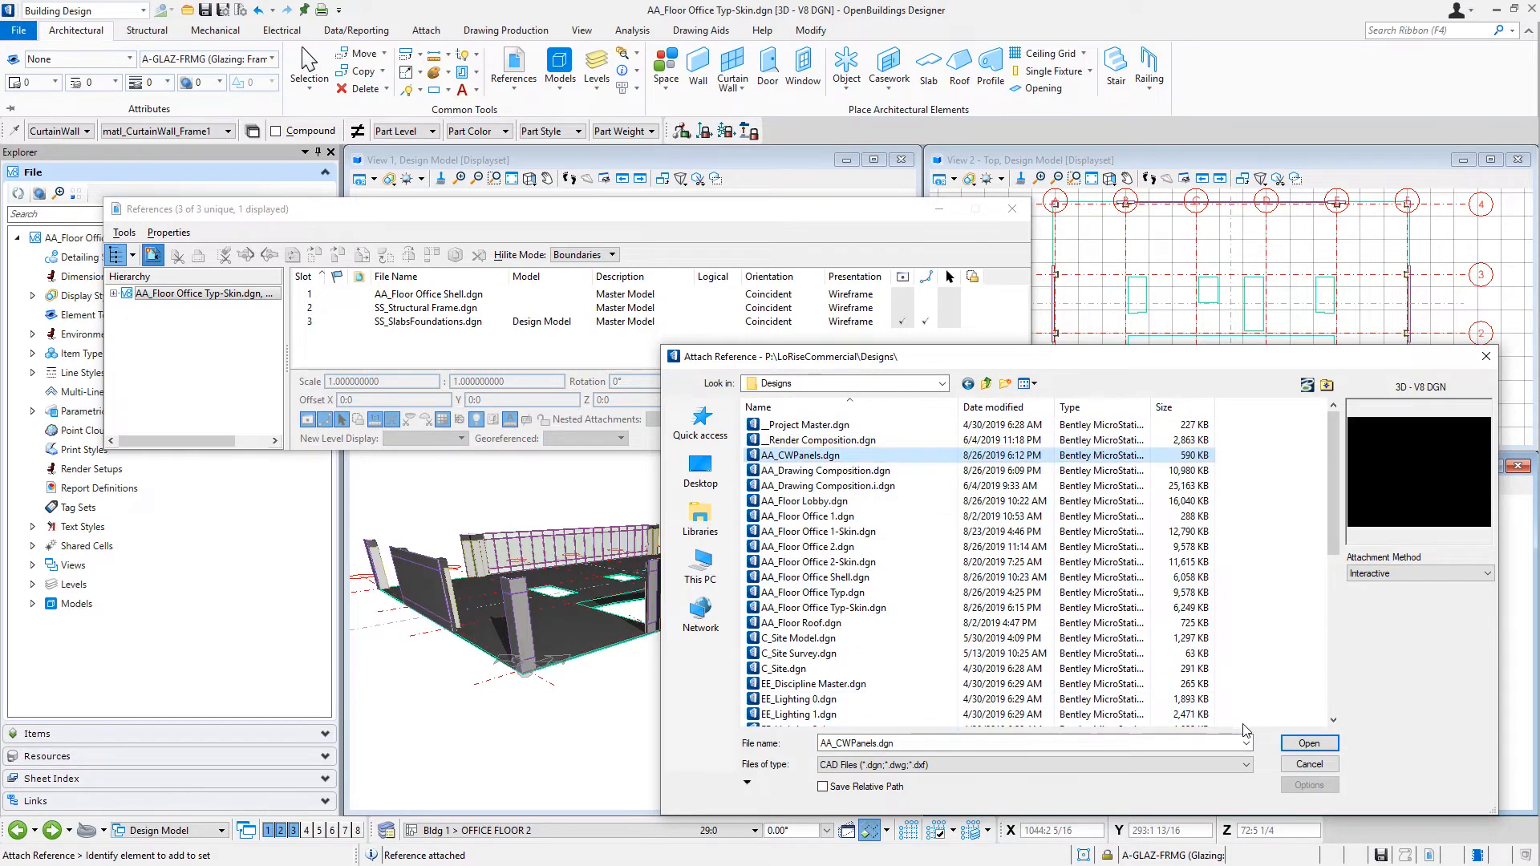
pyautogui.click(1309, 746)
pyautogui.click(1110, 228)
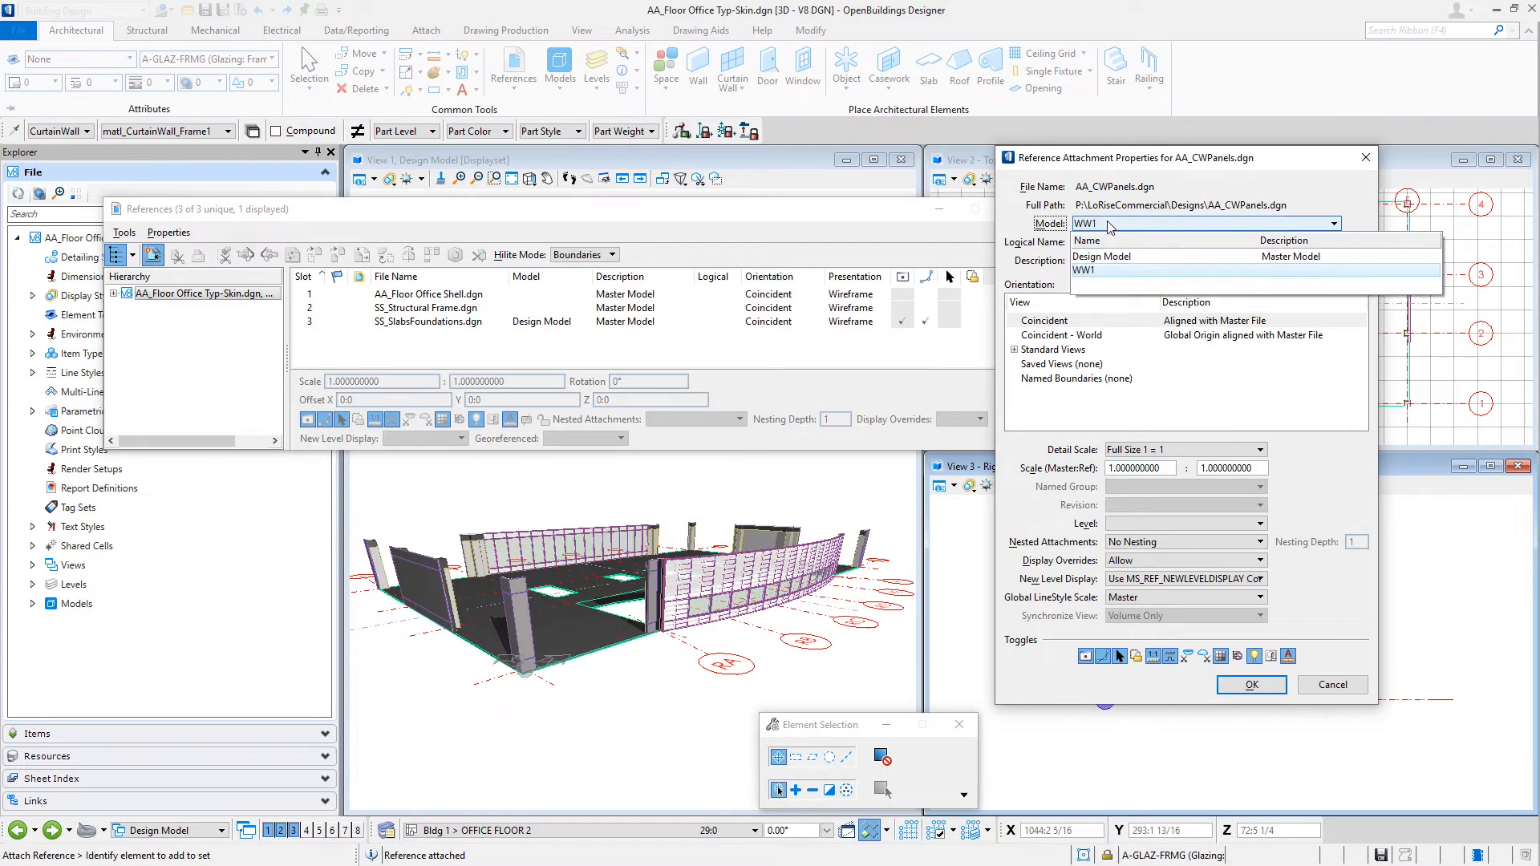
pyautogui.click(1110, 273)
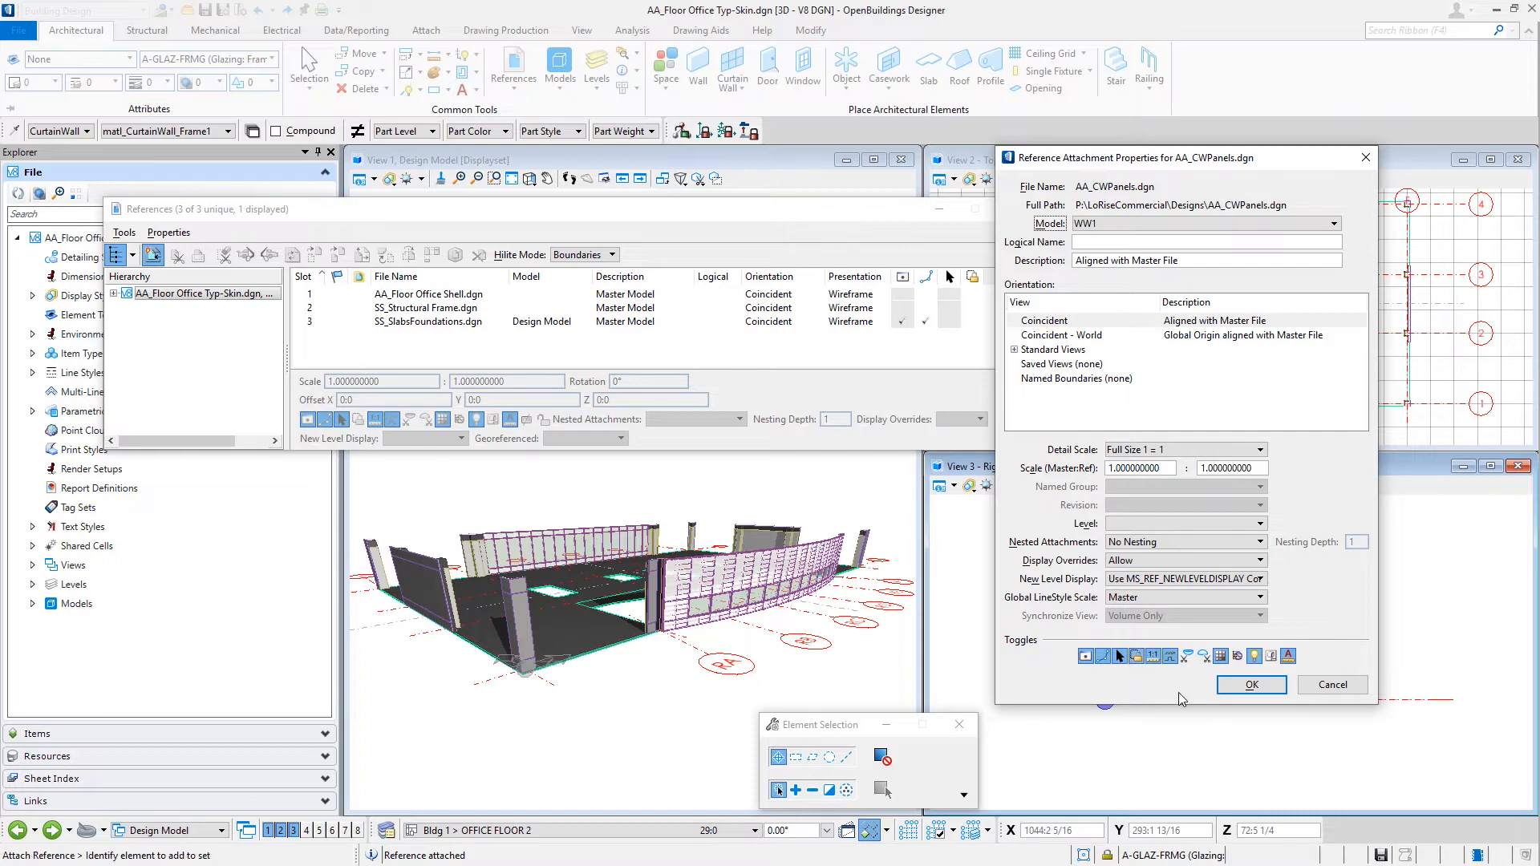
pyautogui.click(1245, 690)
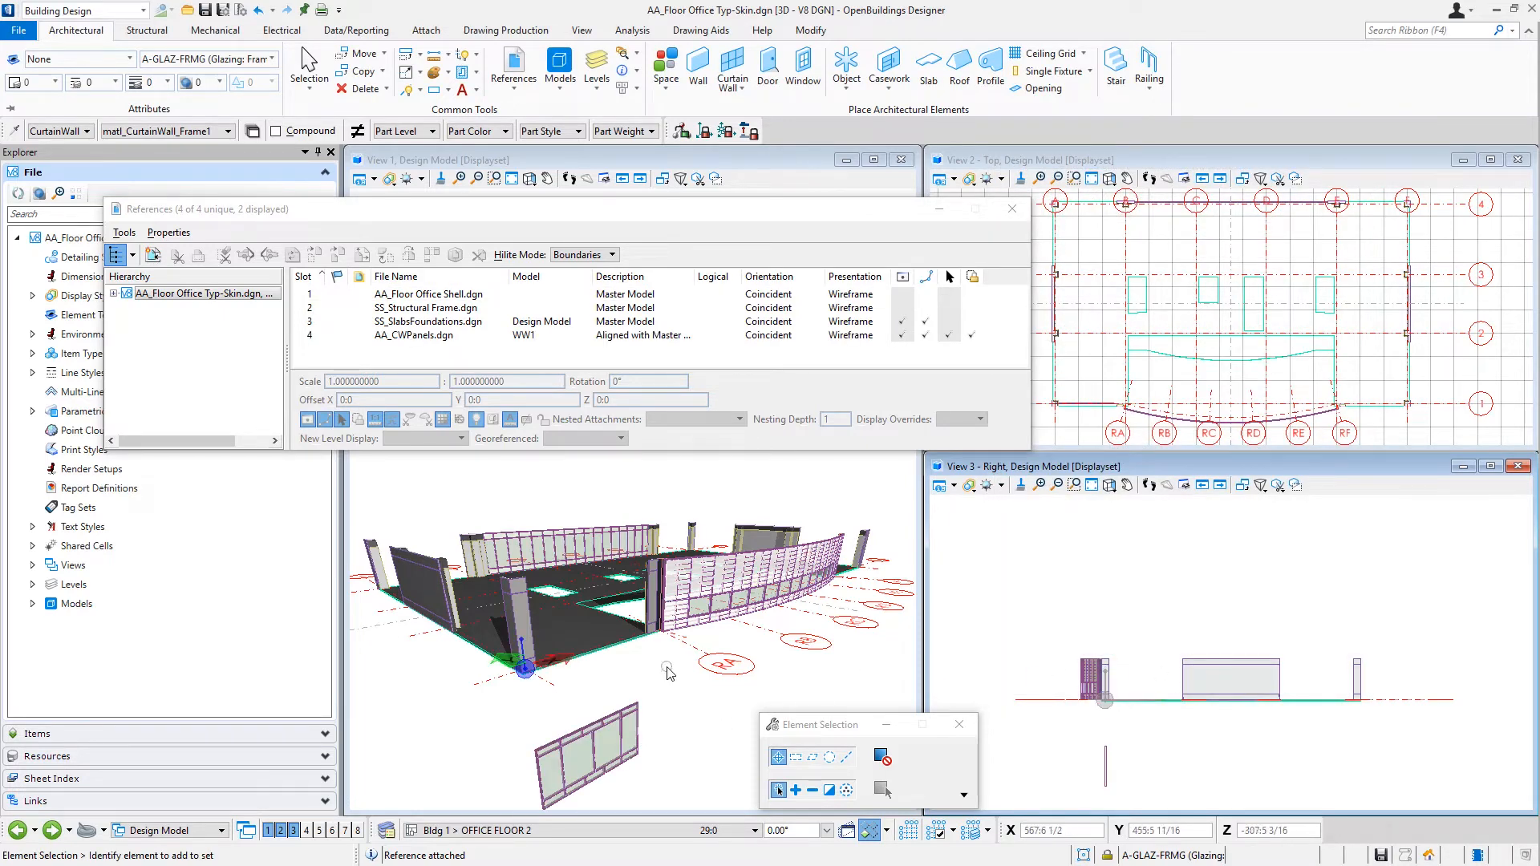
pyautogui.click(1012, 208)
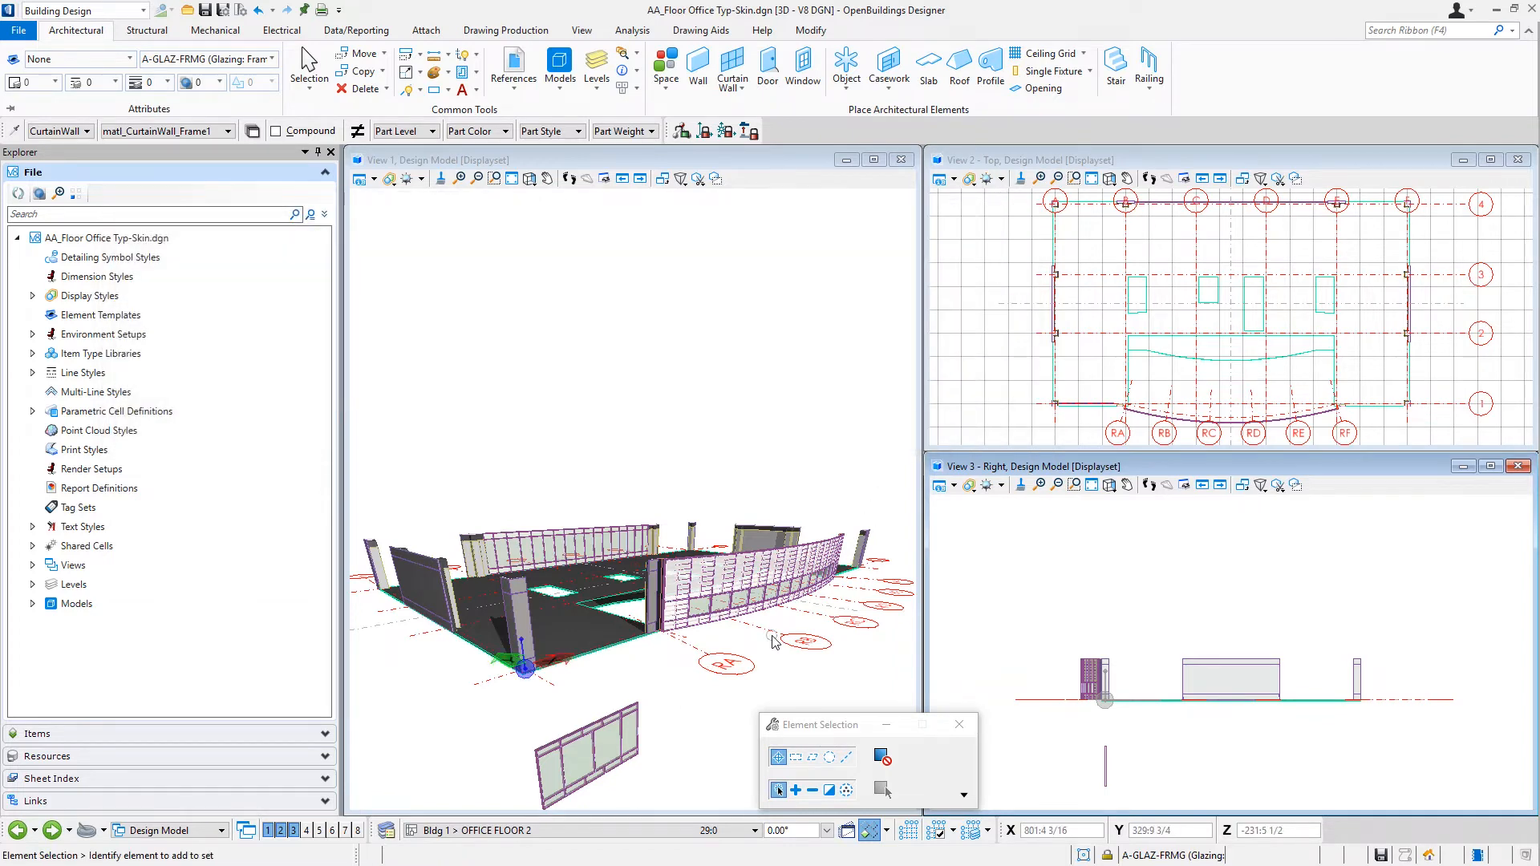
# Start moving the referenced window panel, picking its lower outer corner as the base point
pyautogui.rightClick(671, 694)
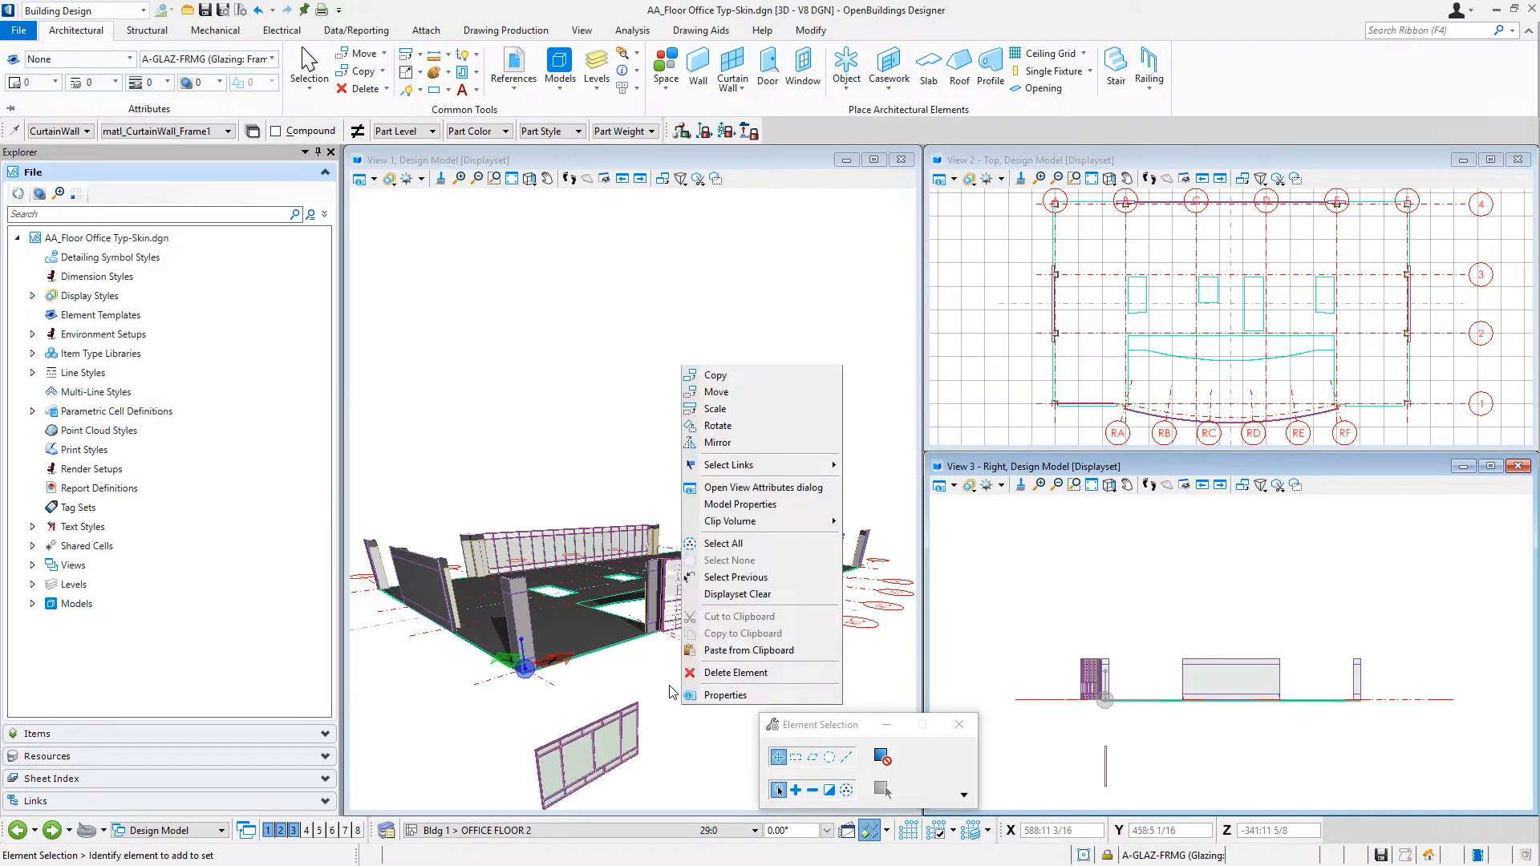
pyautogui.click(739, 398)
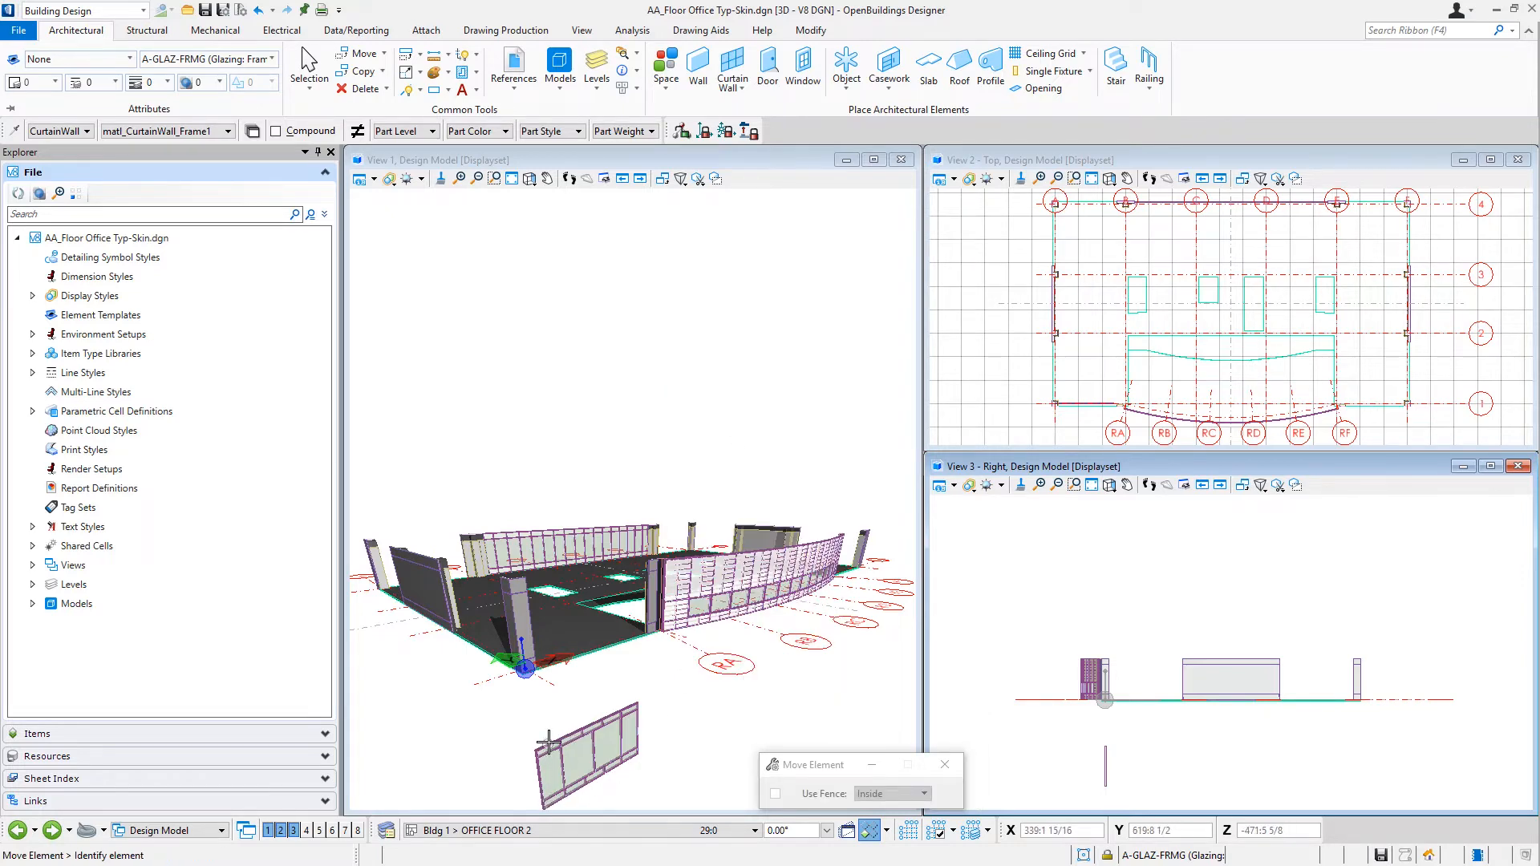
pyautogui.scroll(6, 549, 774)
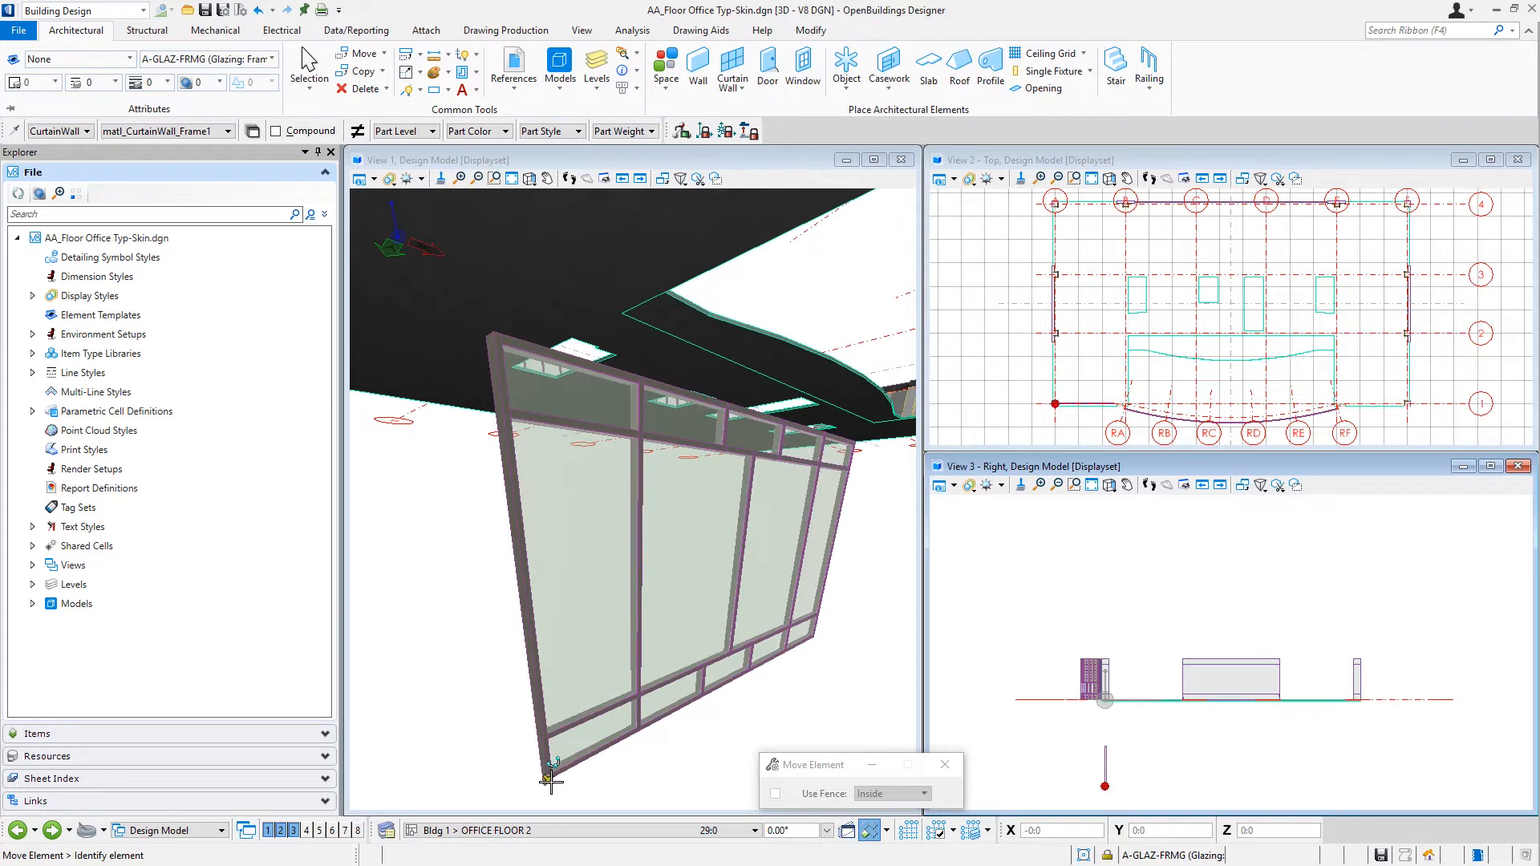
pyautogui.click(551, 778)
pyautogui.scroll(-6, 633, 770)
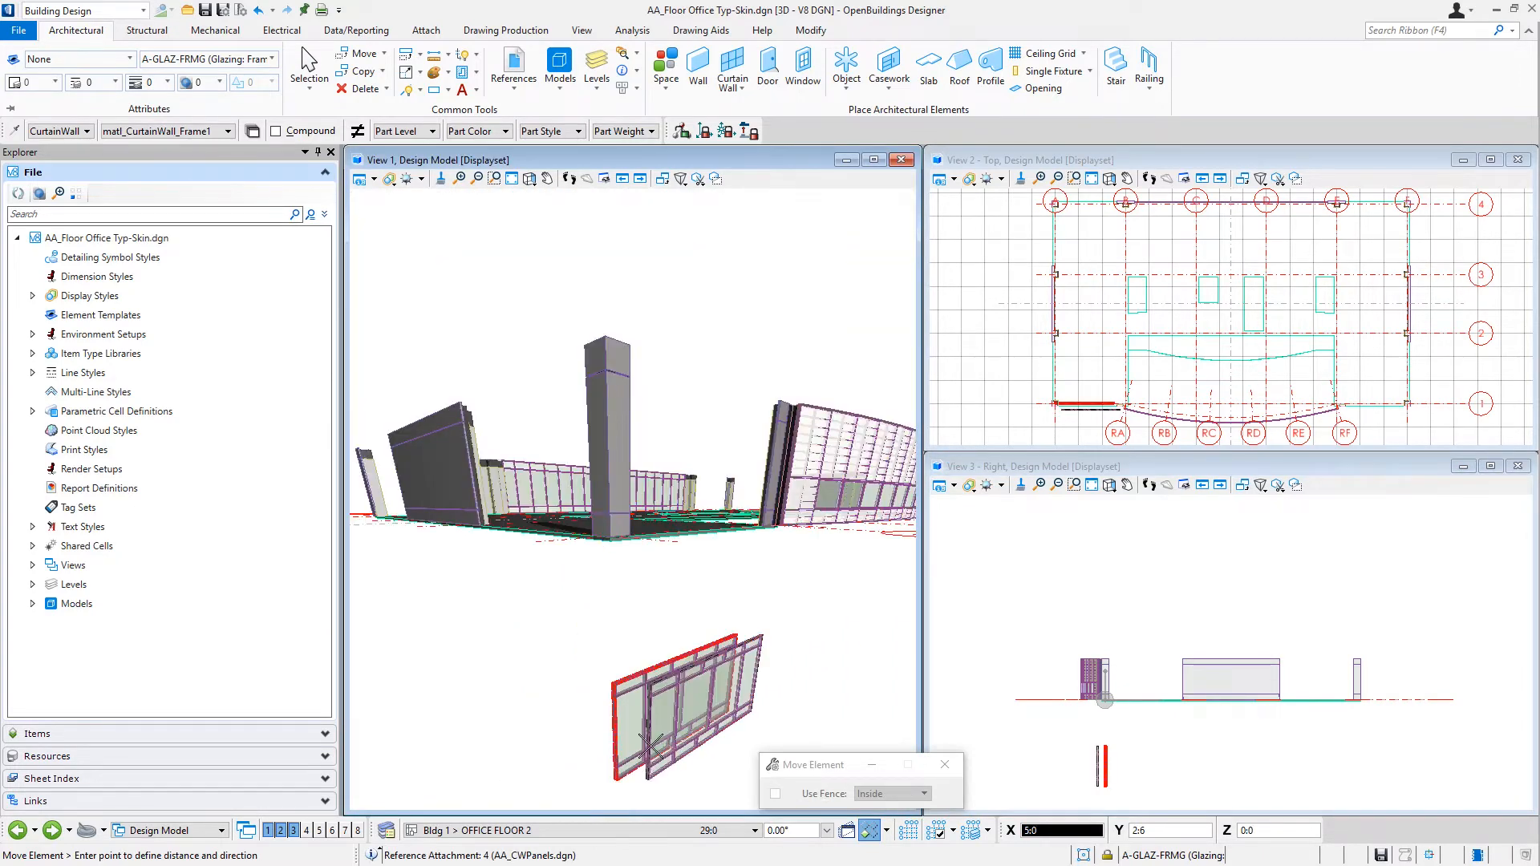
pyautogui.scroll(5, 690, 562)
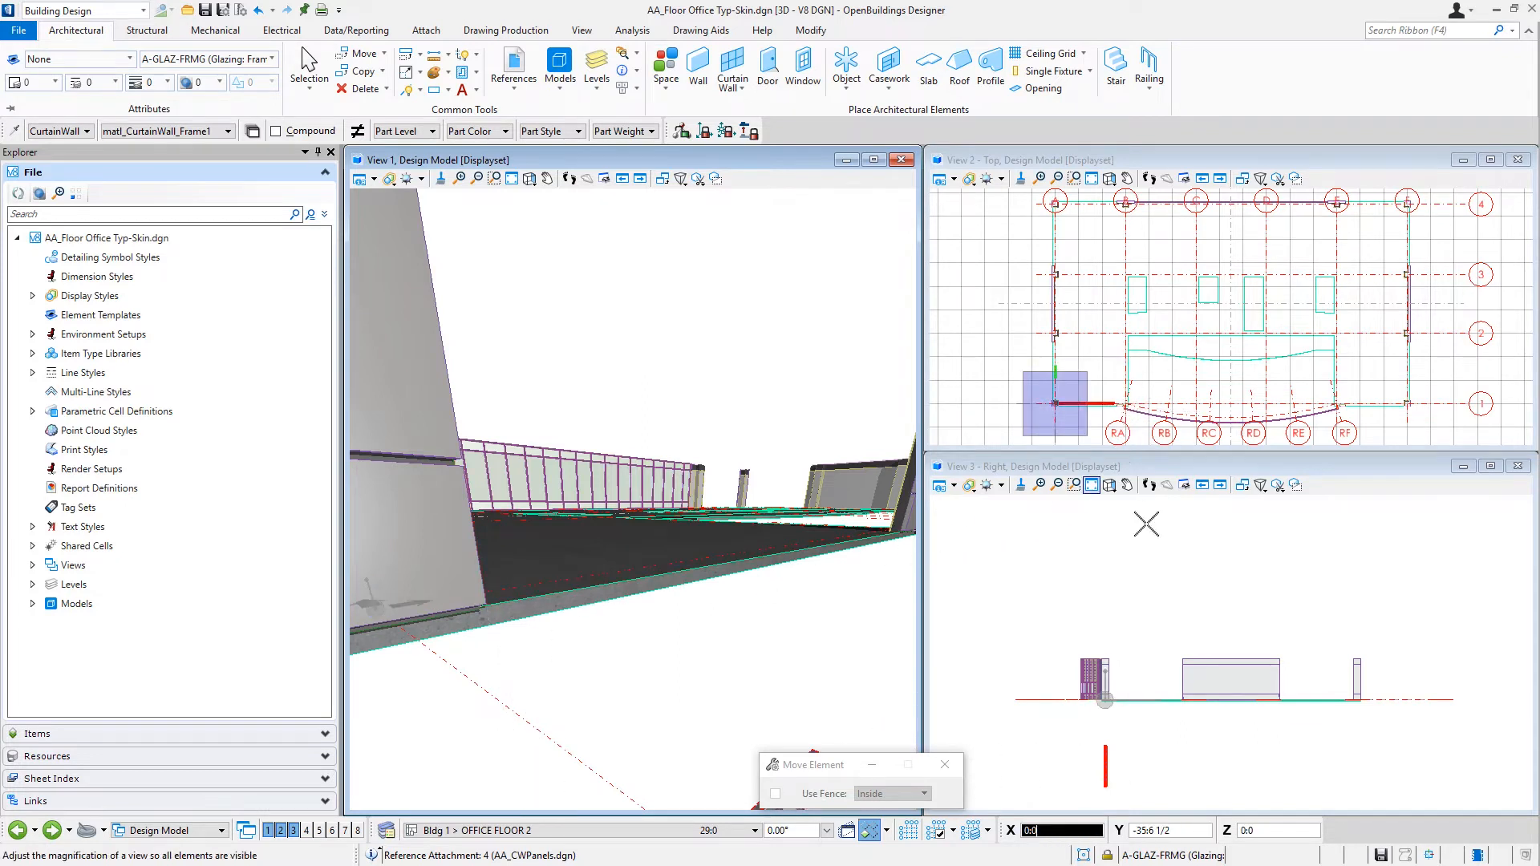
# Set View 1 to the Isometric orientation with the camera off, framing the base of the front corner column at grid A-1
pyautogui.click(531, 179)
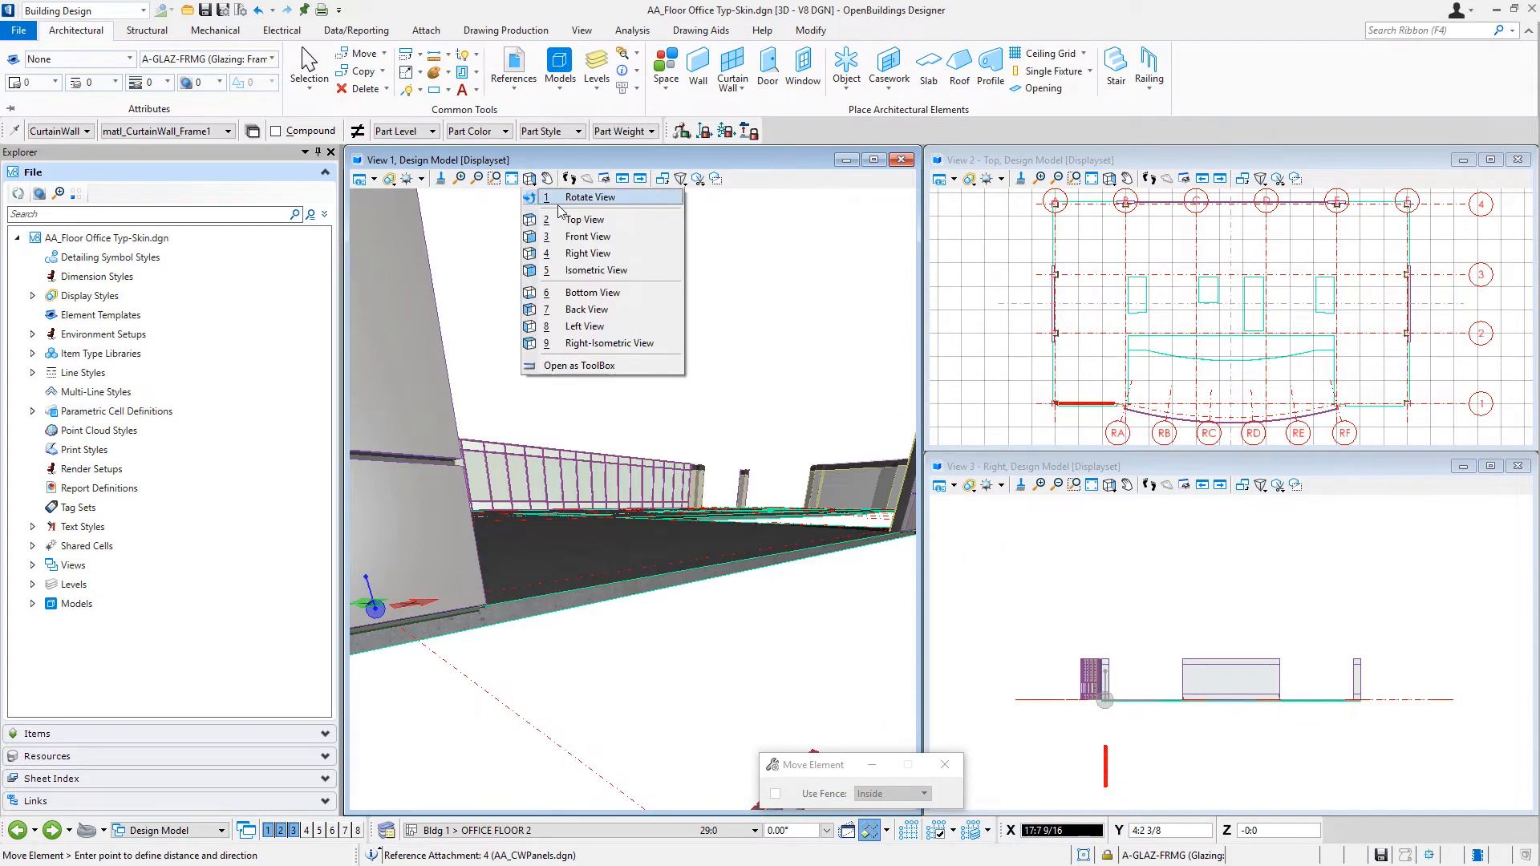
pyautogui.click(590, 271)
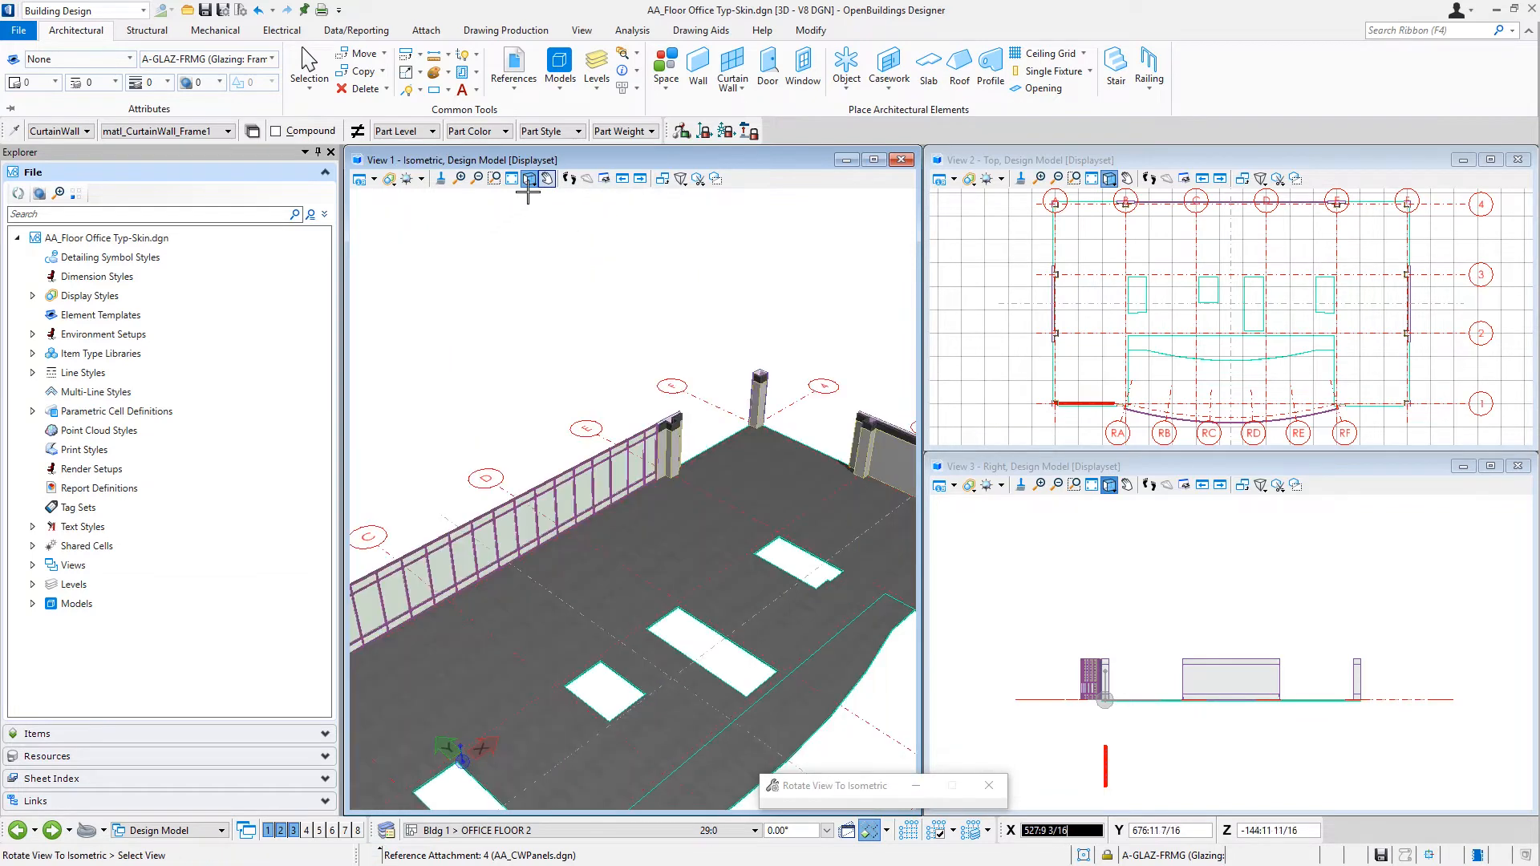
pyautogui.click(681, 179)
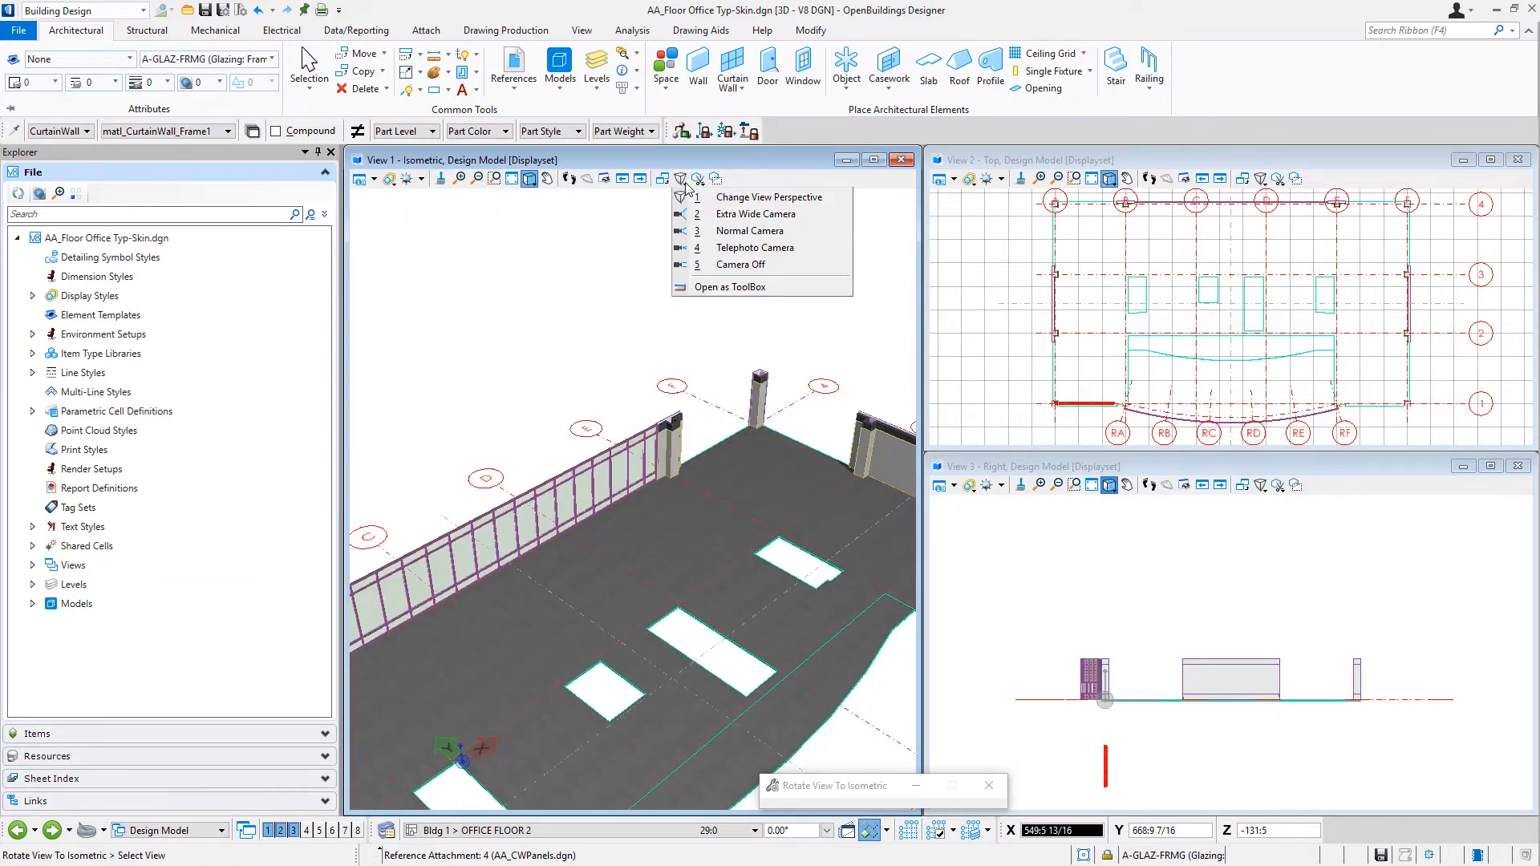
pyautogui.click(734, 264)
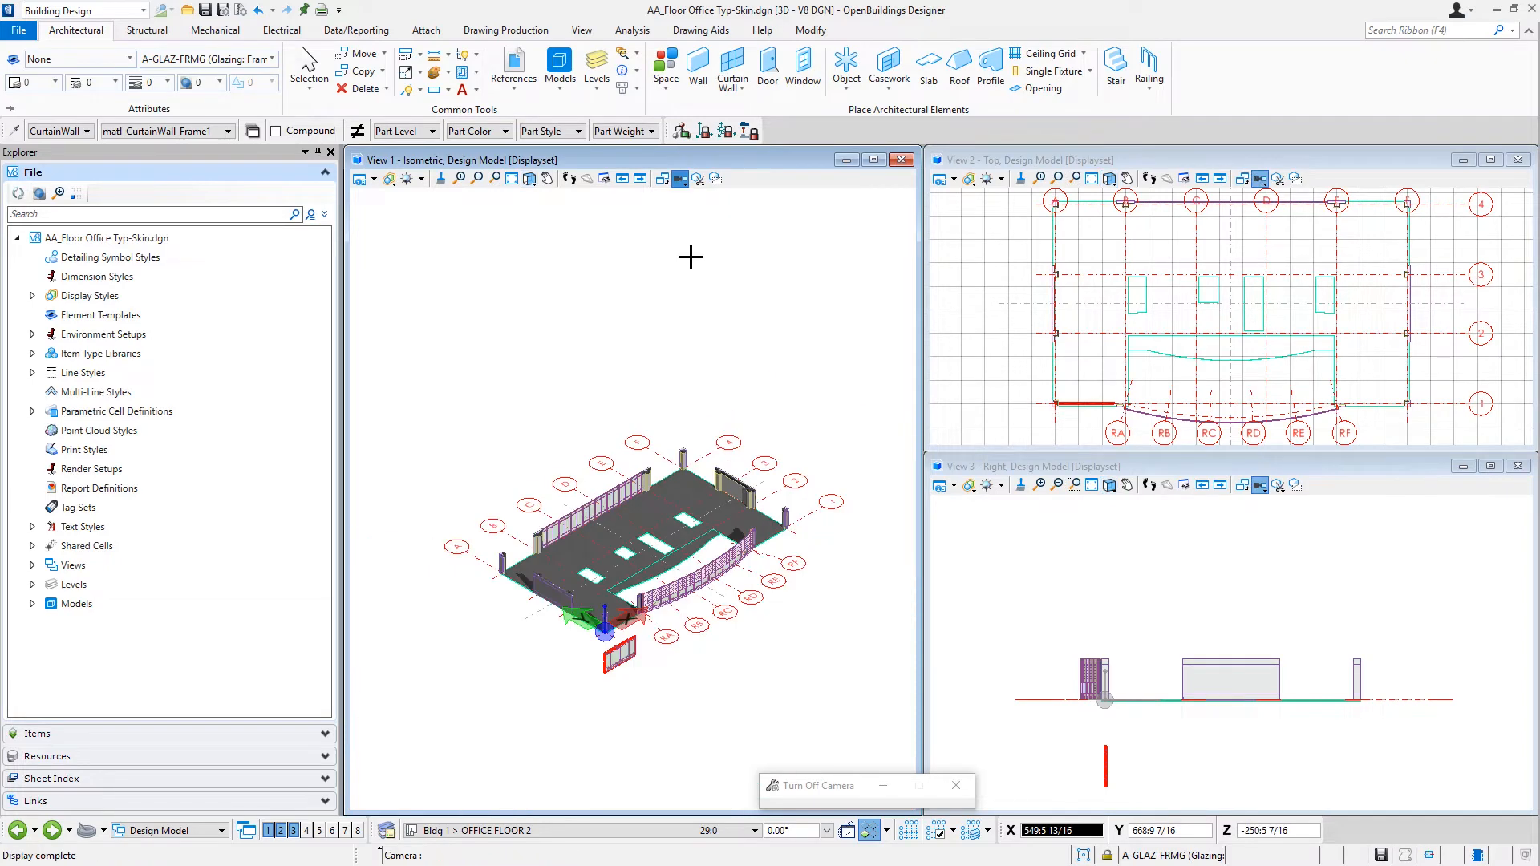
pyautogui.scroll(7, 603, 630)
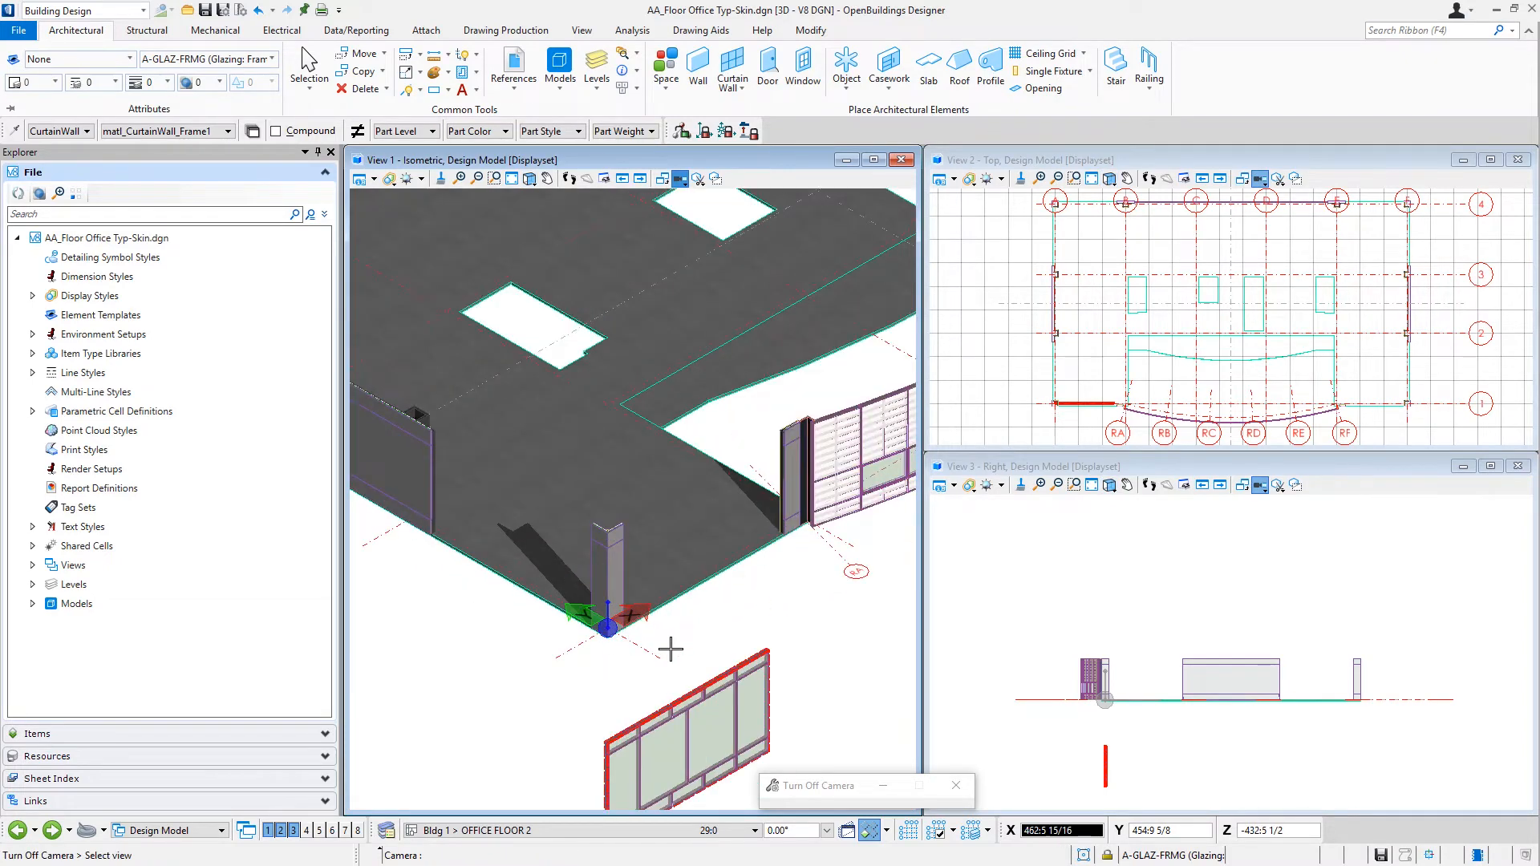
pyautogui.rightClick(671, 648)
pyautogui.scroll(2, 639, 626)
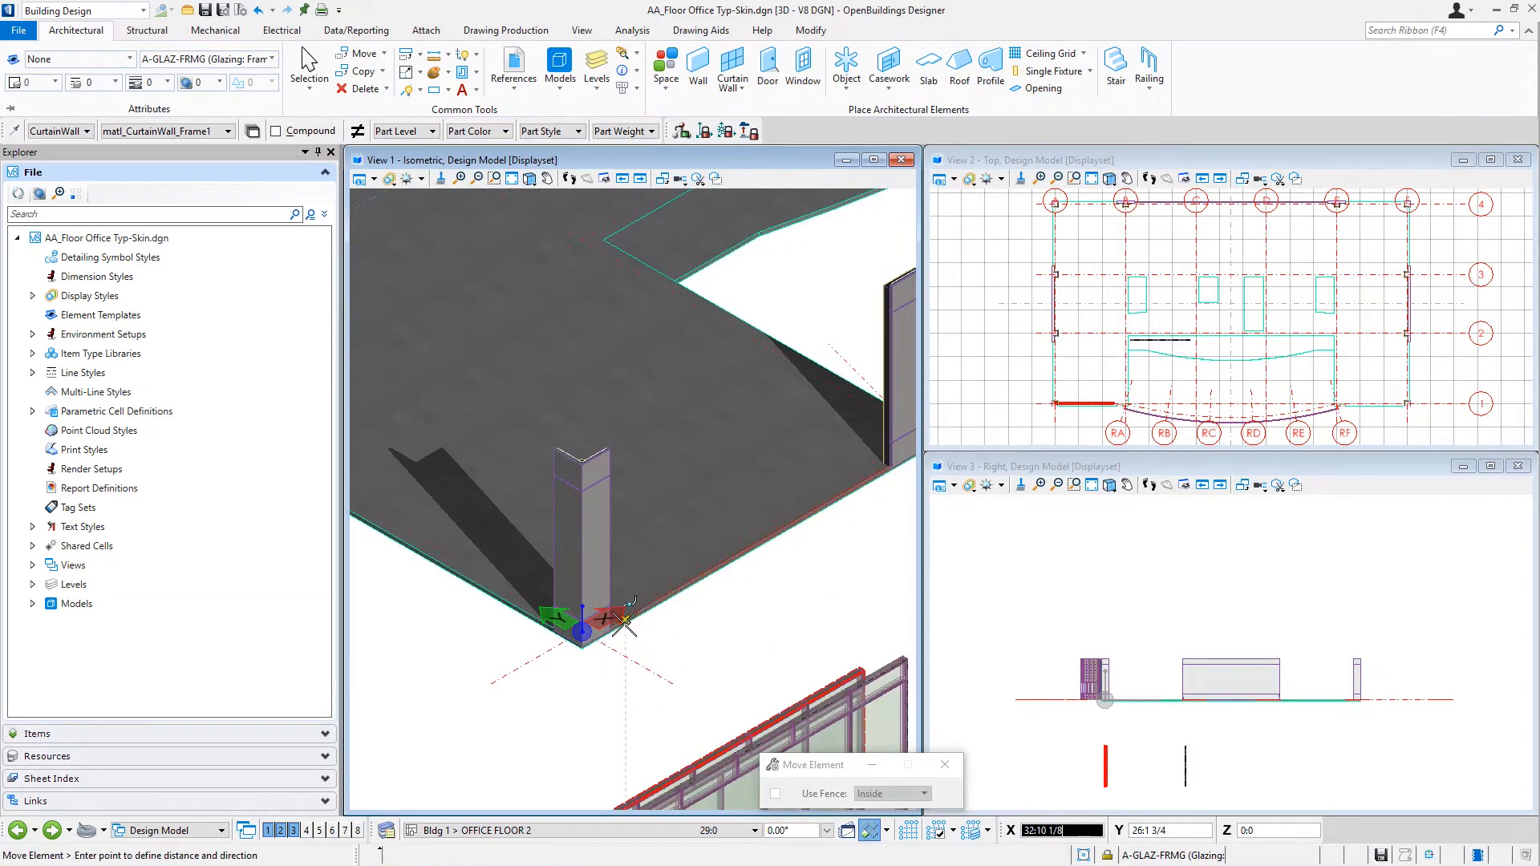
pyautogui.scroll(2, 625, 626)
pyautogui.scroll(2, 601, 625)
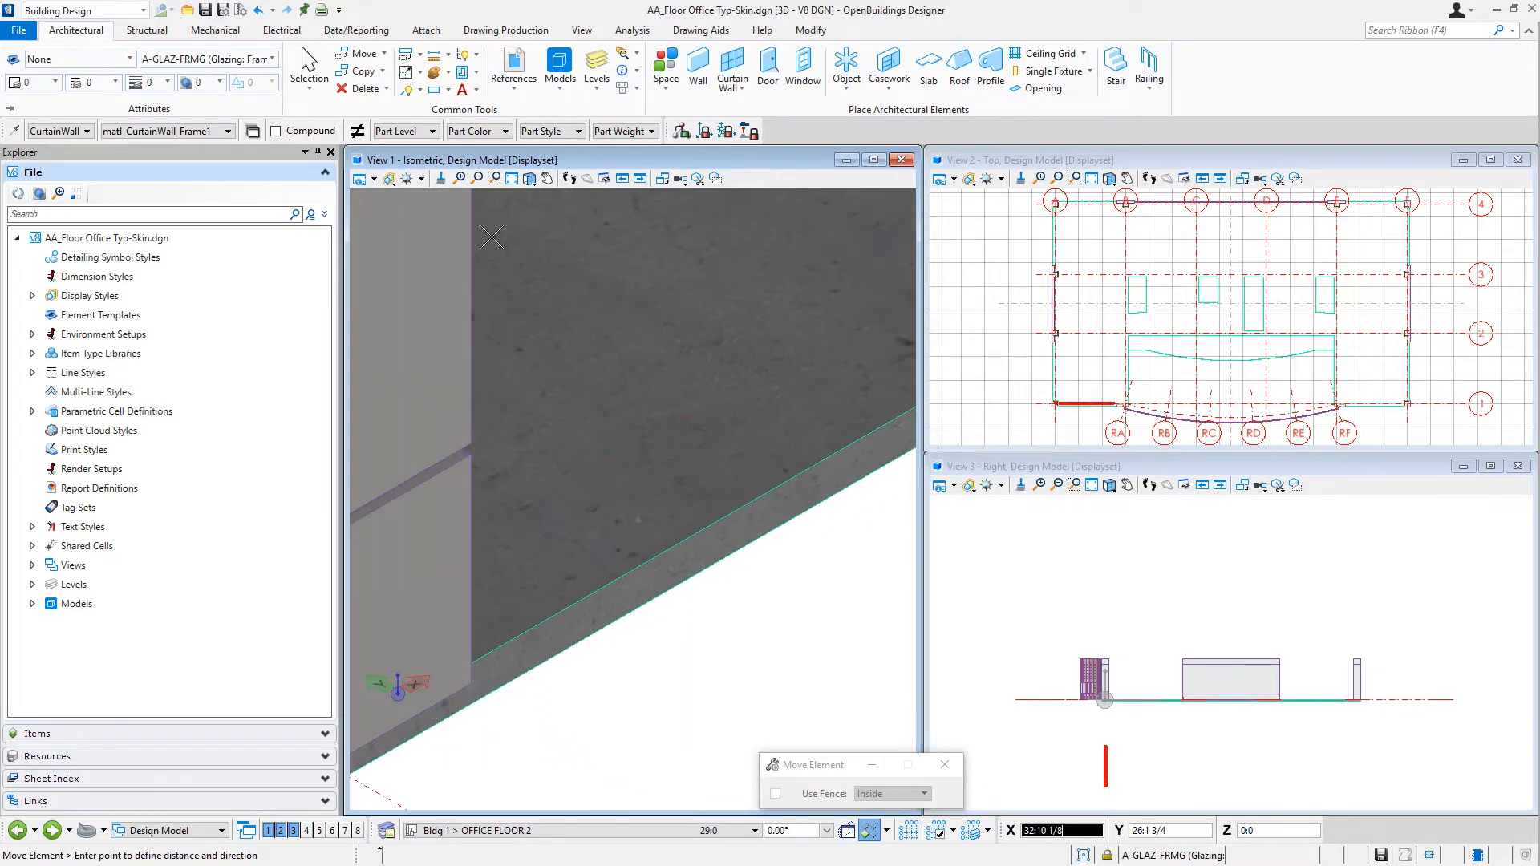
# Display View 1 in the Wireframe White Background style and rotate it to expose the lower corner of the column's panel edge
pyautogui.click(389, 181)
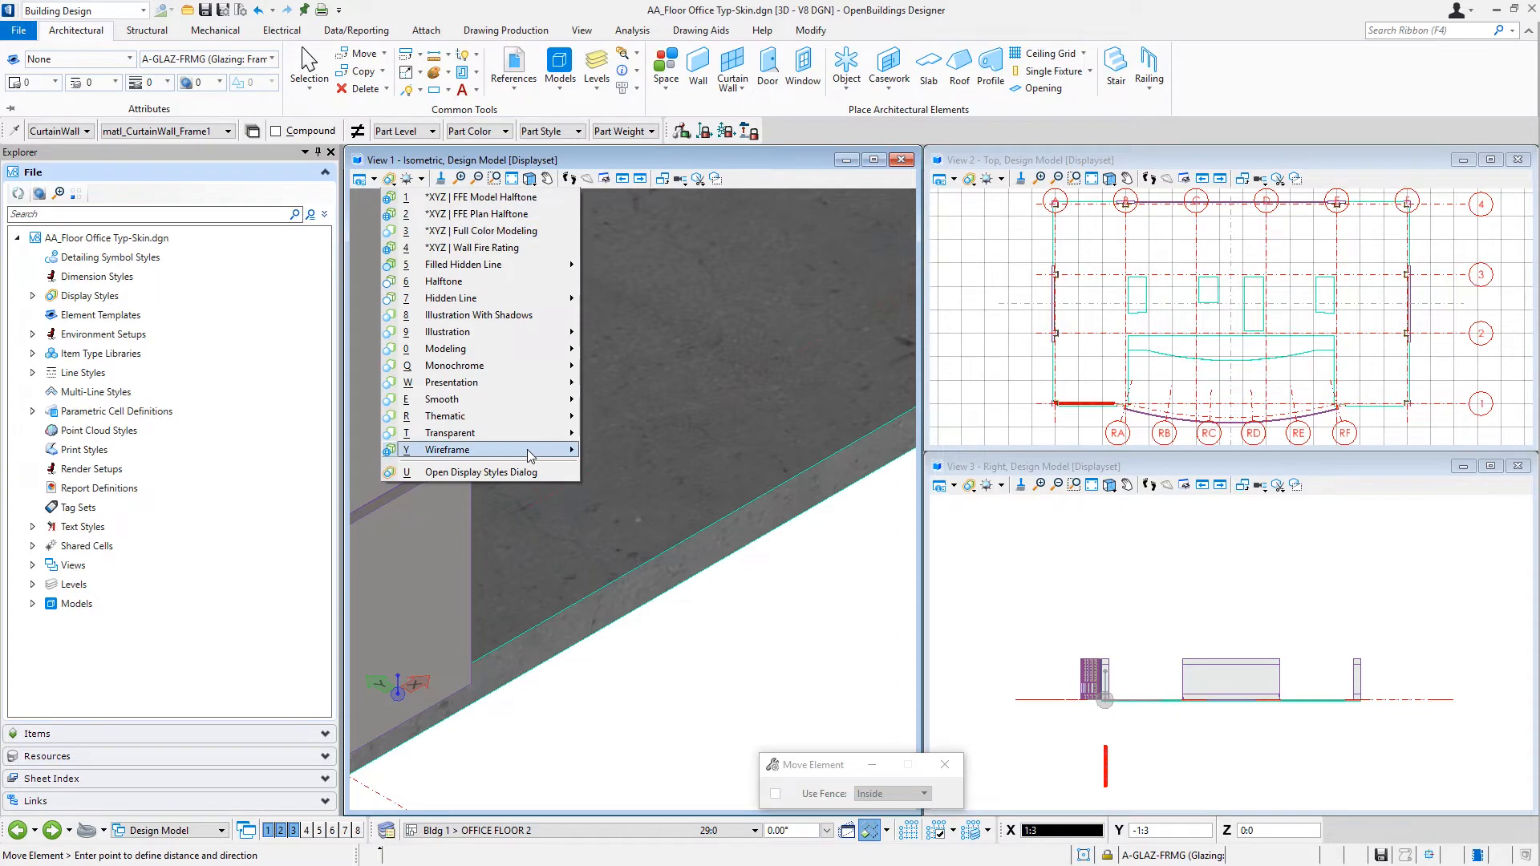
pyautogui.moveTo(521, 450)
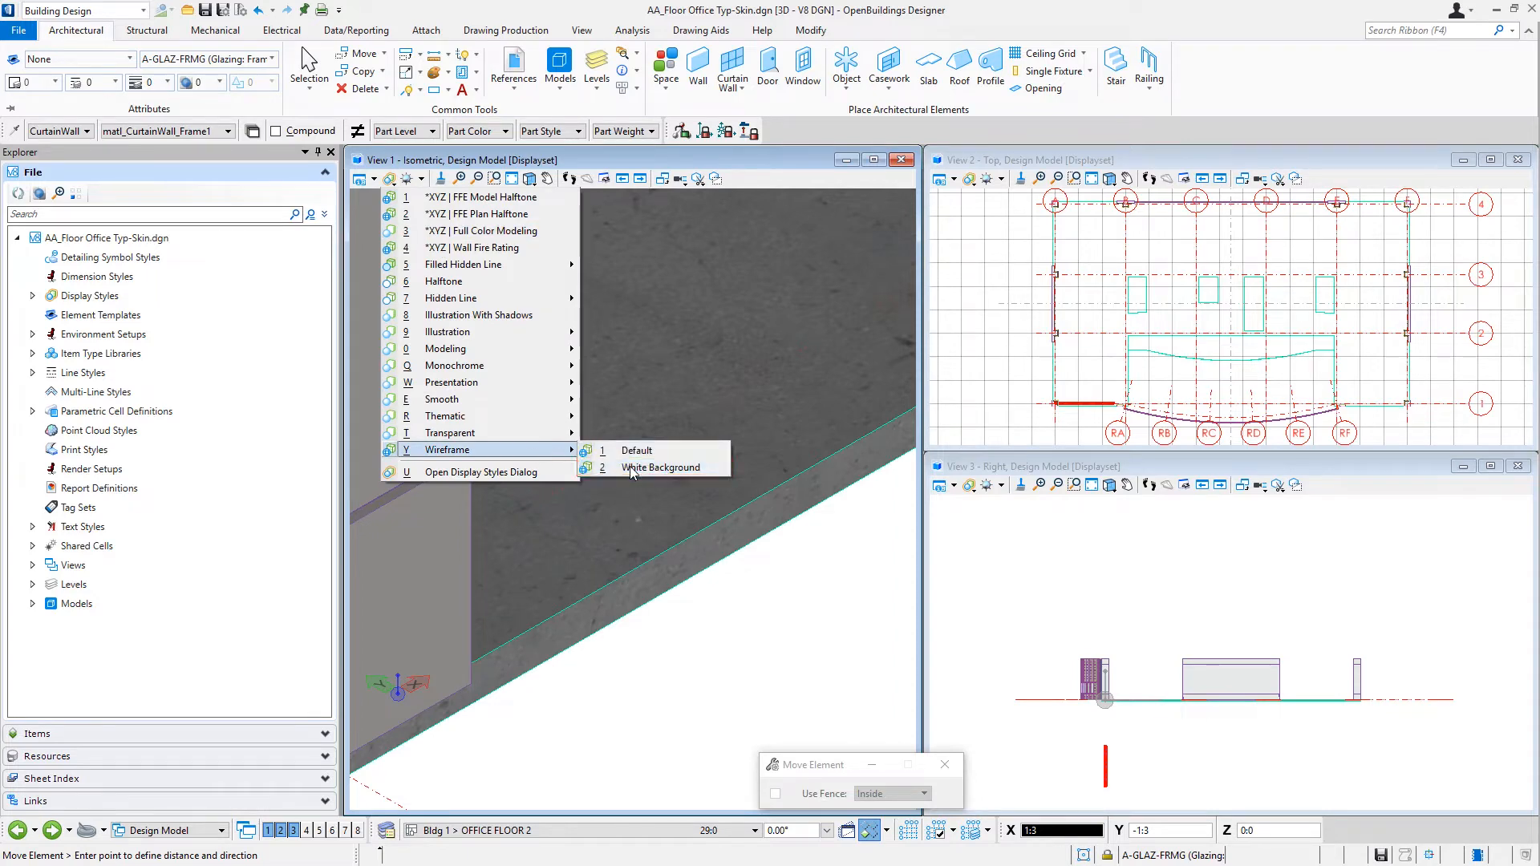
pyautogui.click(633, 468)
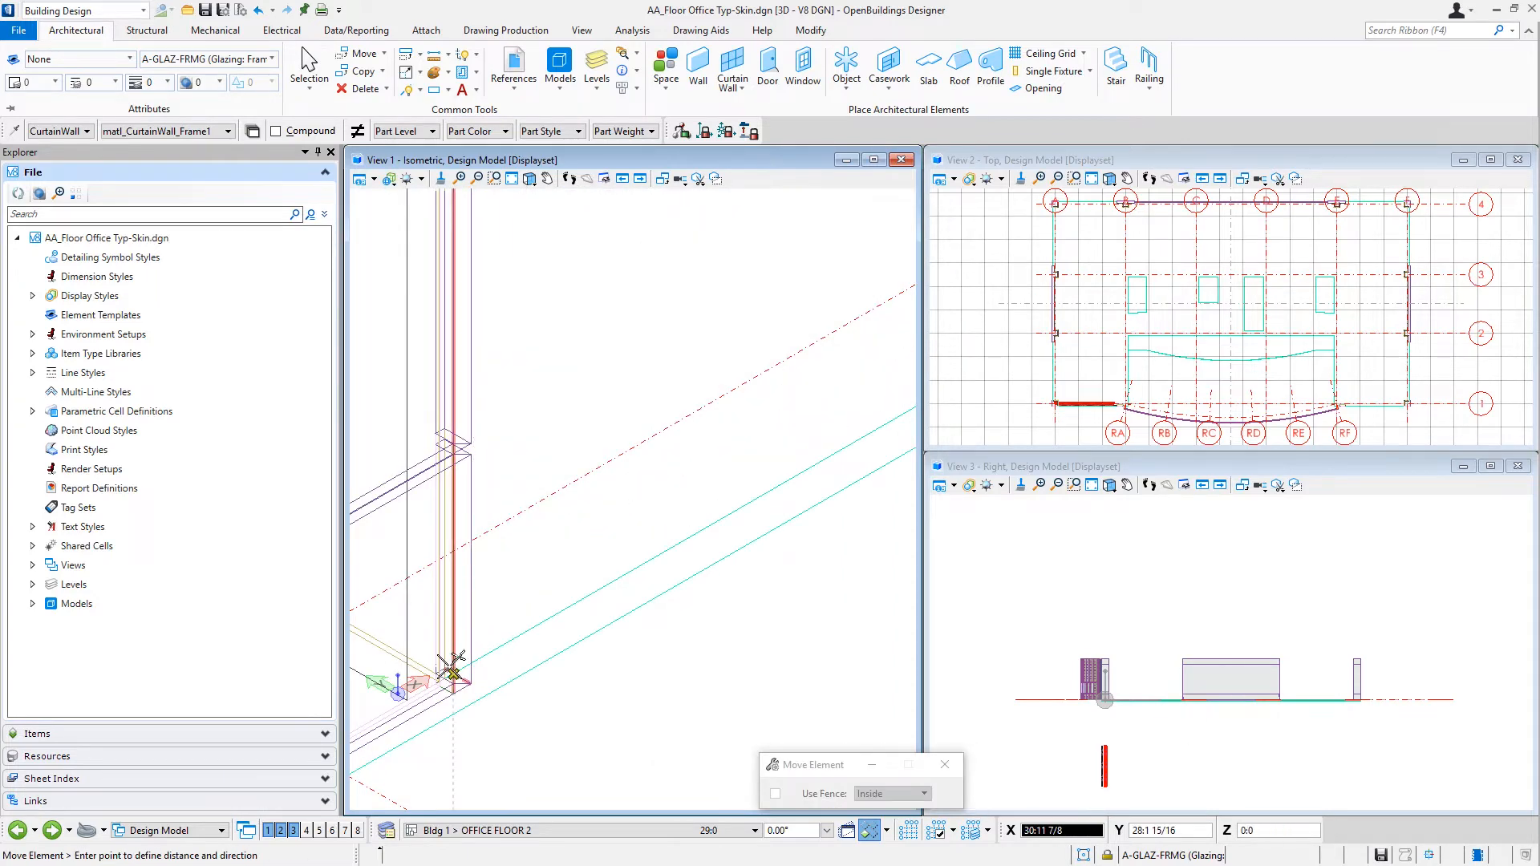
pyautogui.scroll(3, 442, 563)
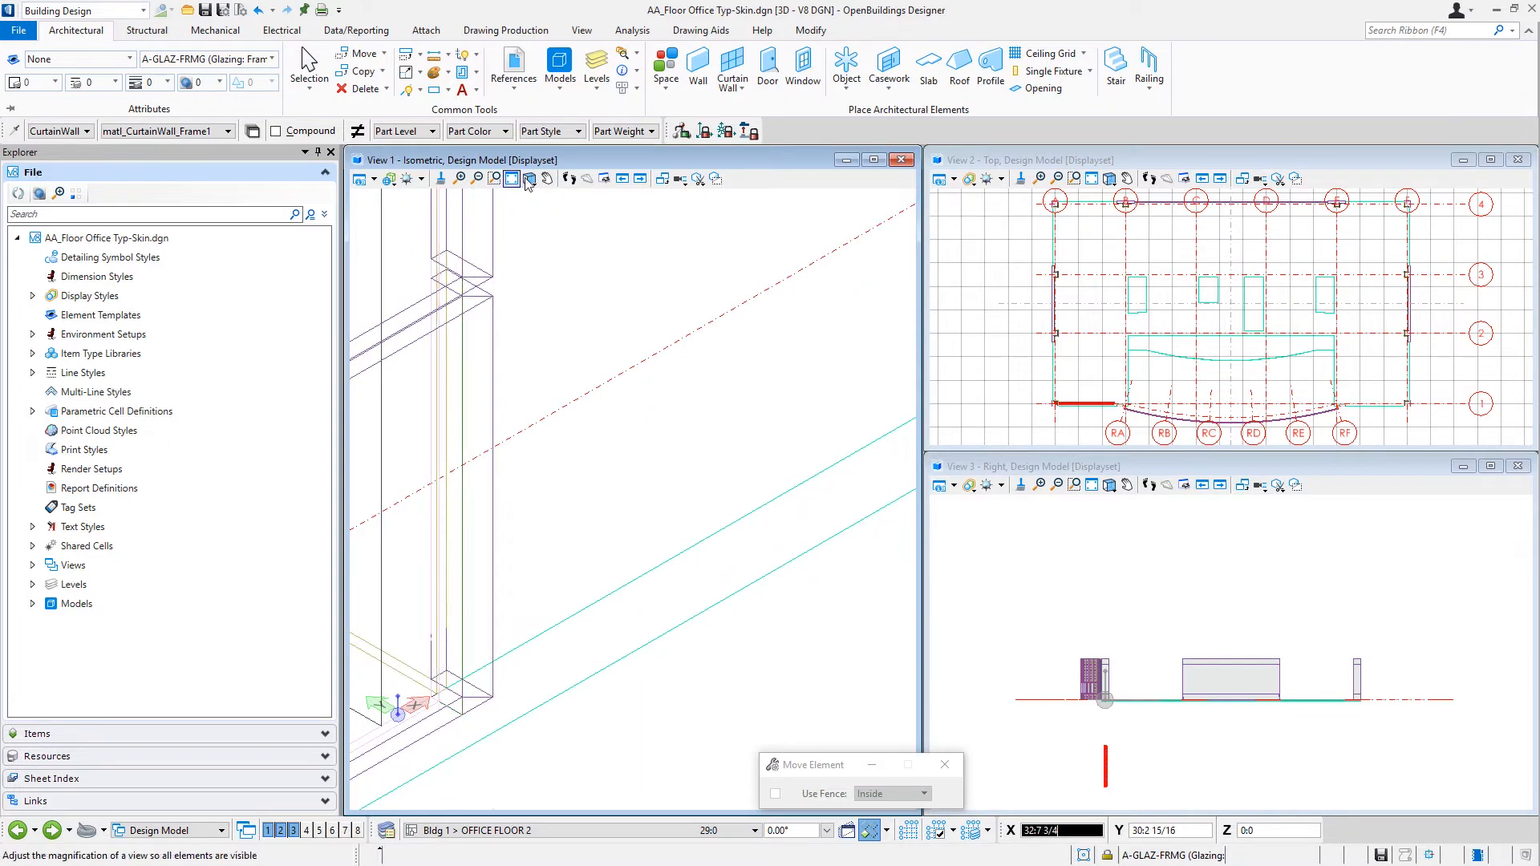
pyautogui.click(529, 178)
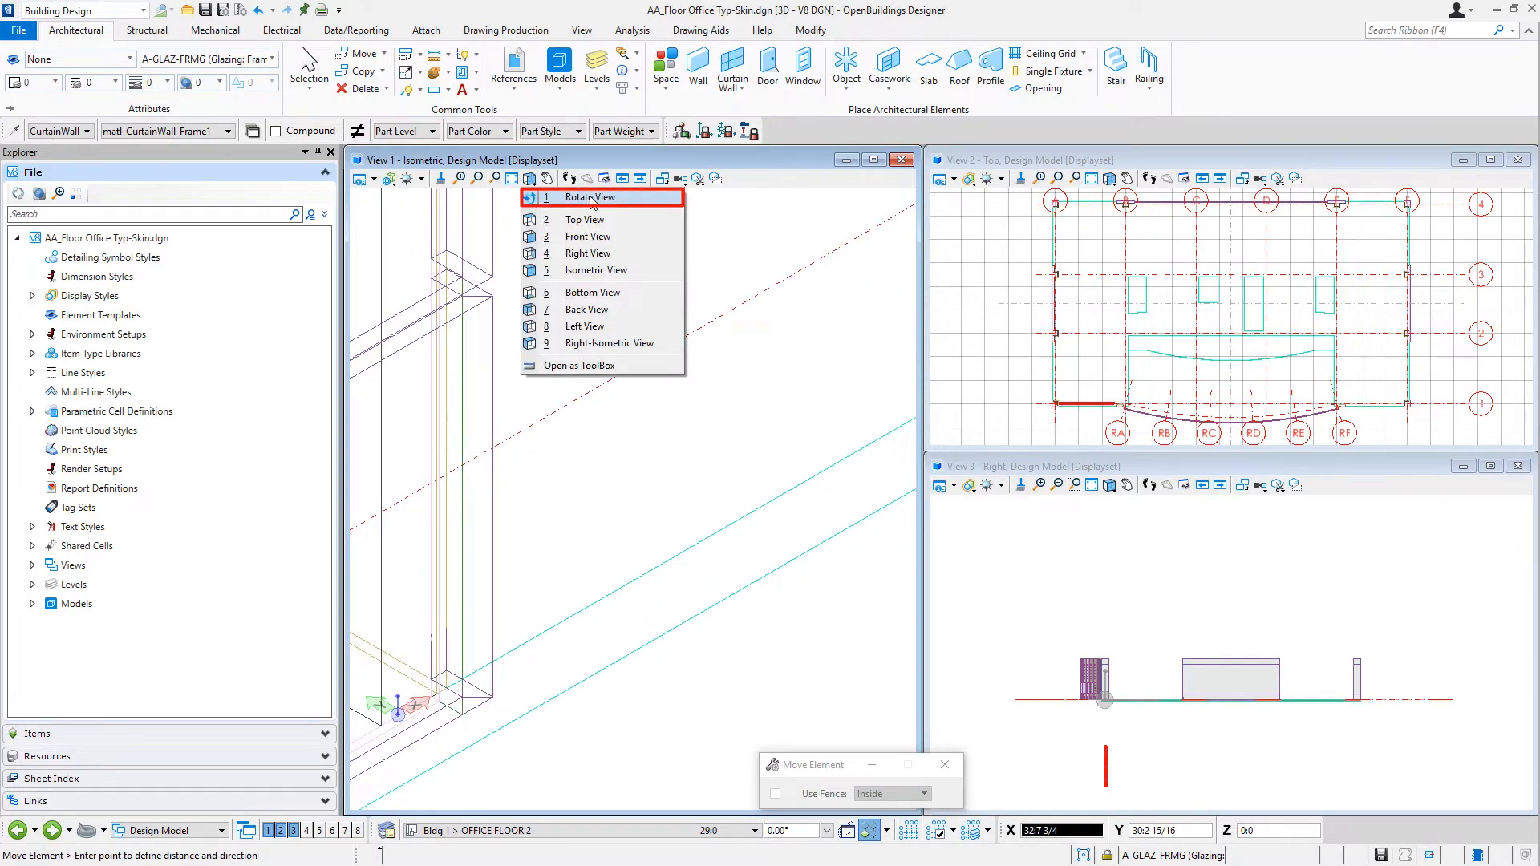
pyautogui.click(591, 198)
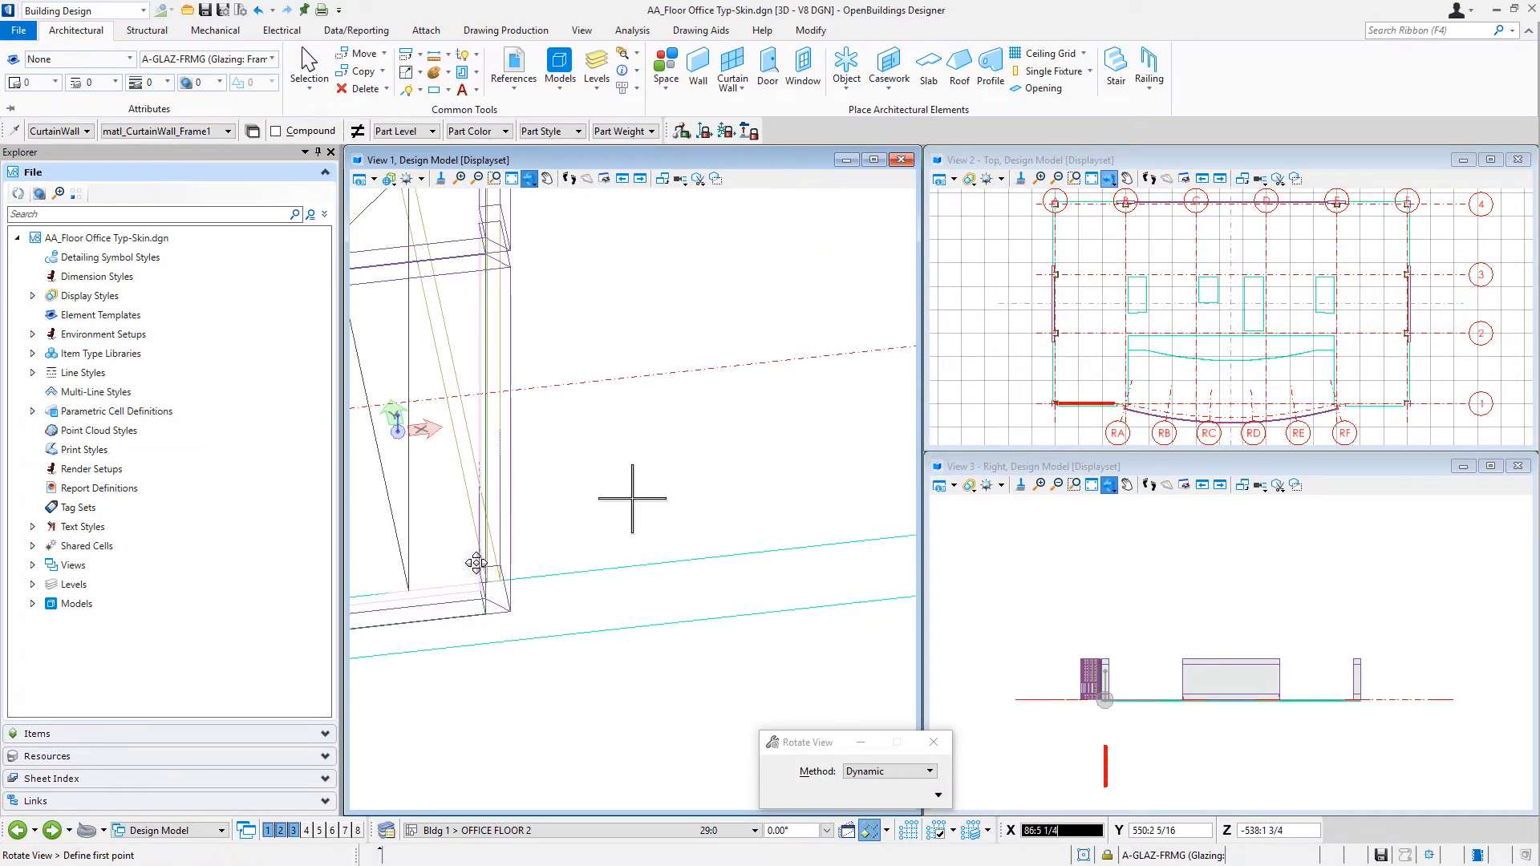
pyautogui.rightClick(632, 498)
pyautogui.scroll(2, 504, 579)
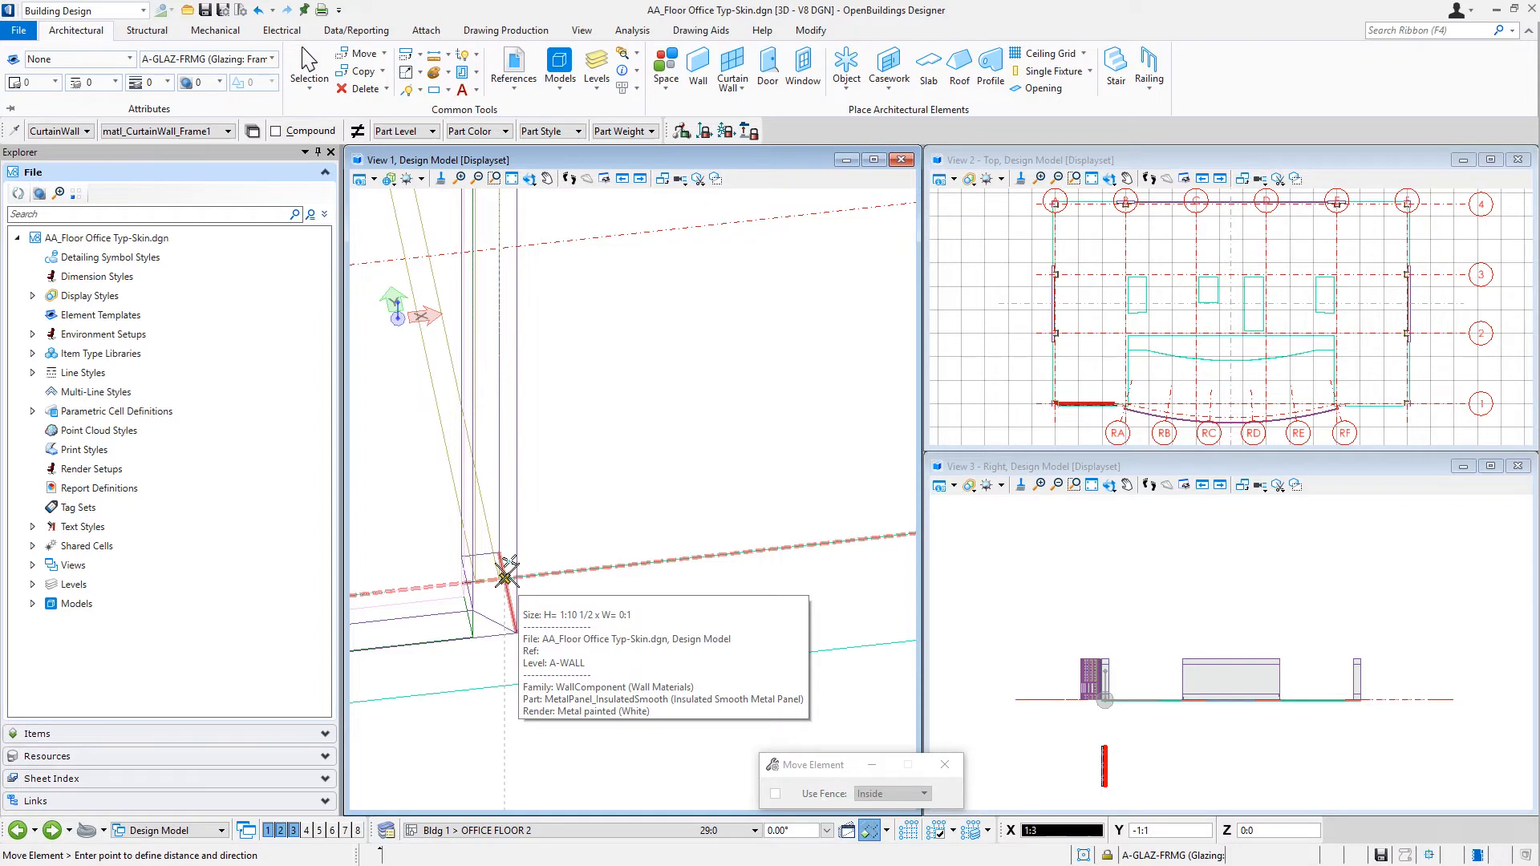
# Turn off the ACS plane and plane snap locks and place the window panel against the corner column's base, checking both ends for fit
pyautogui.click(704, 132)
pyautogui.click(726, 131)
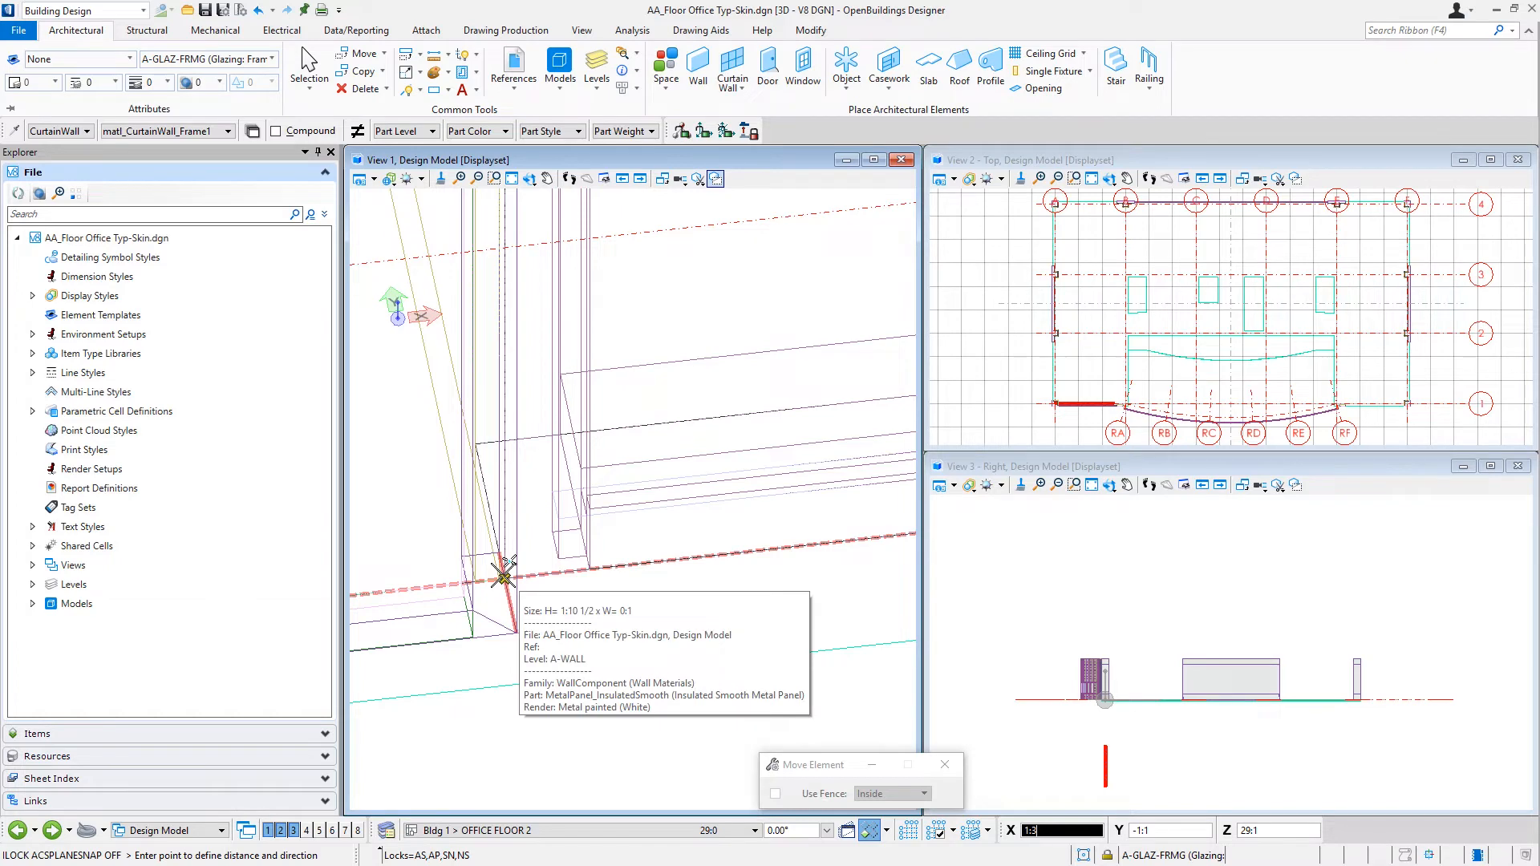
pyautogui.click(504, 575)
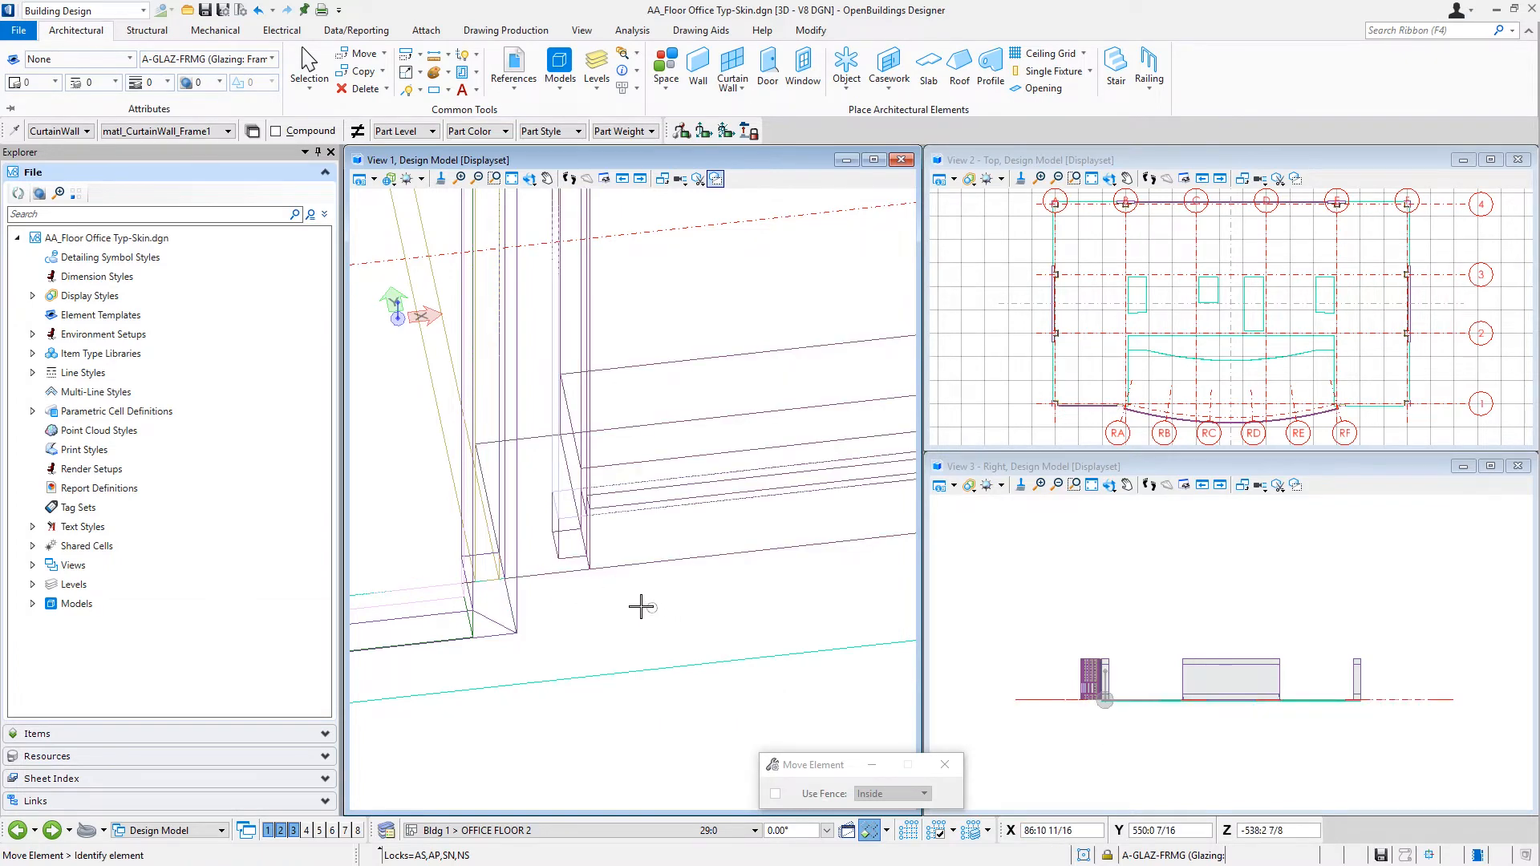
pyautogui.scroll(-5, 554, 602)
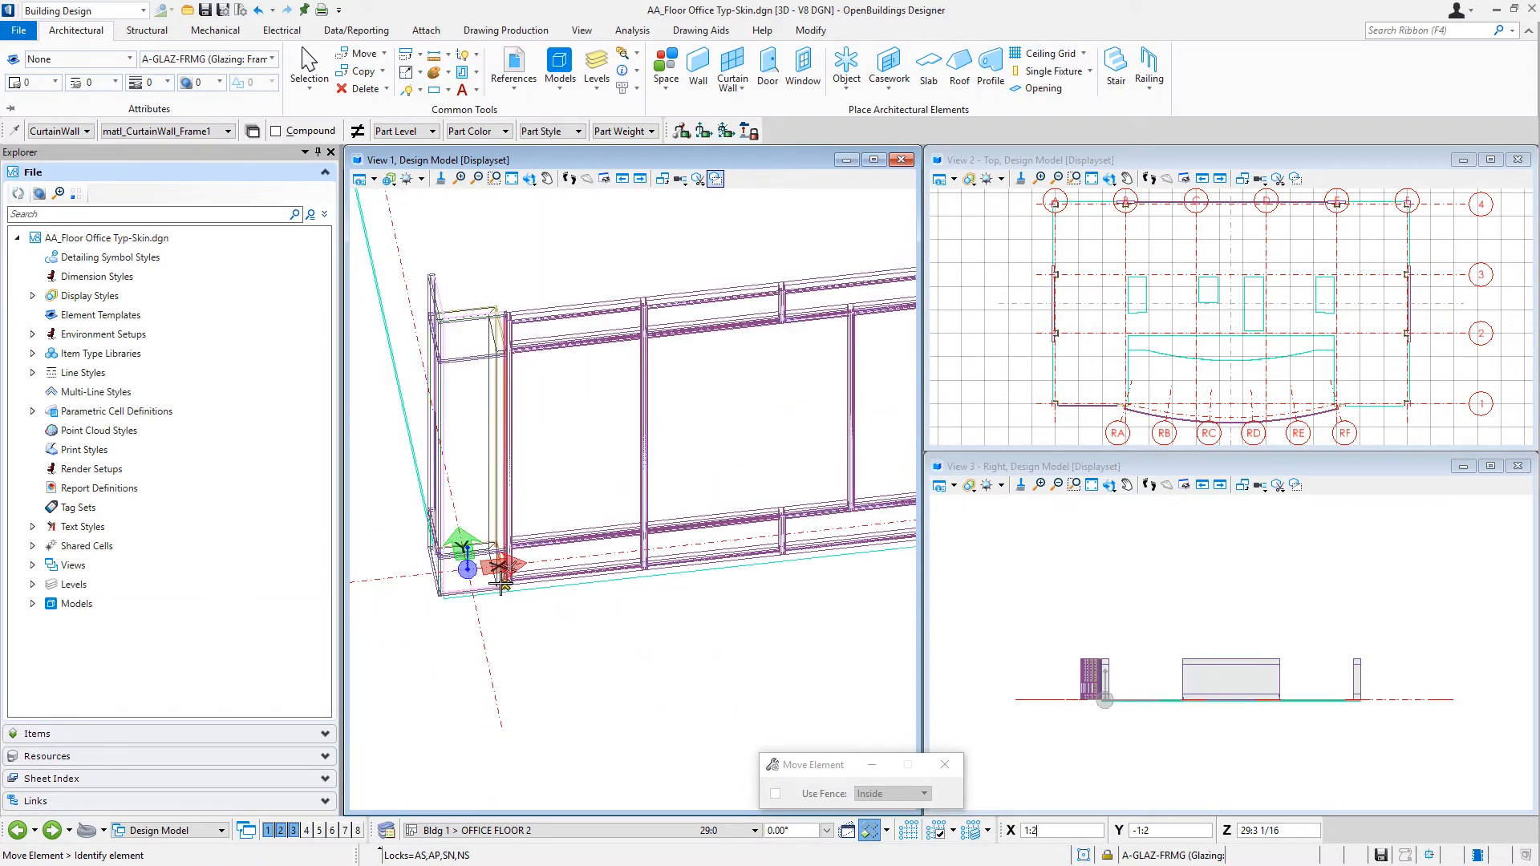
pyautogui.scroll(-2, 501, 582)
pyautogui.scroll(1, 498, 581)
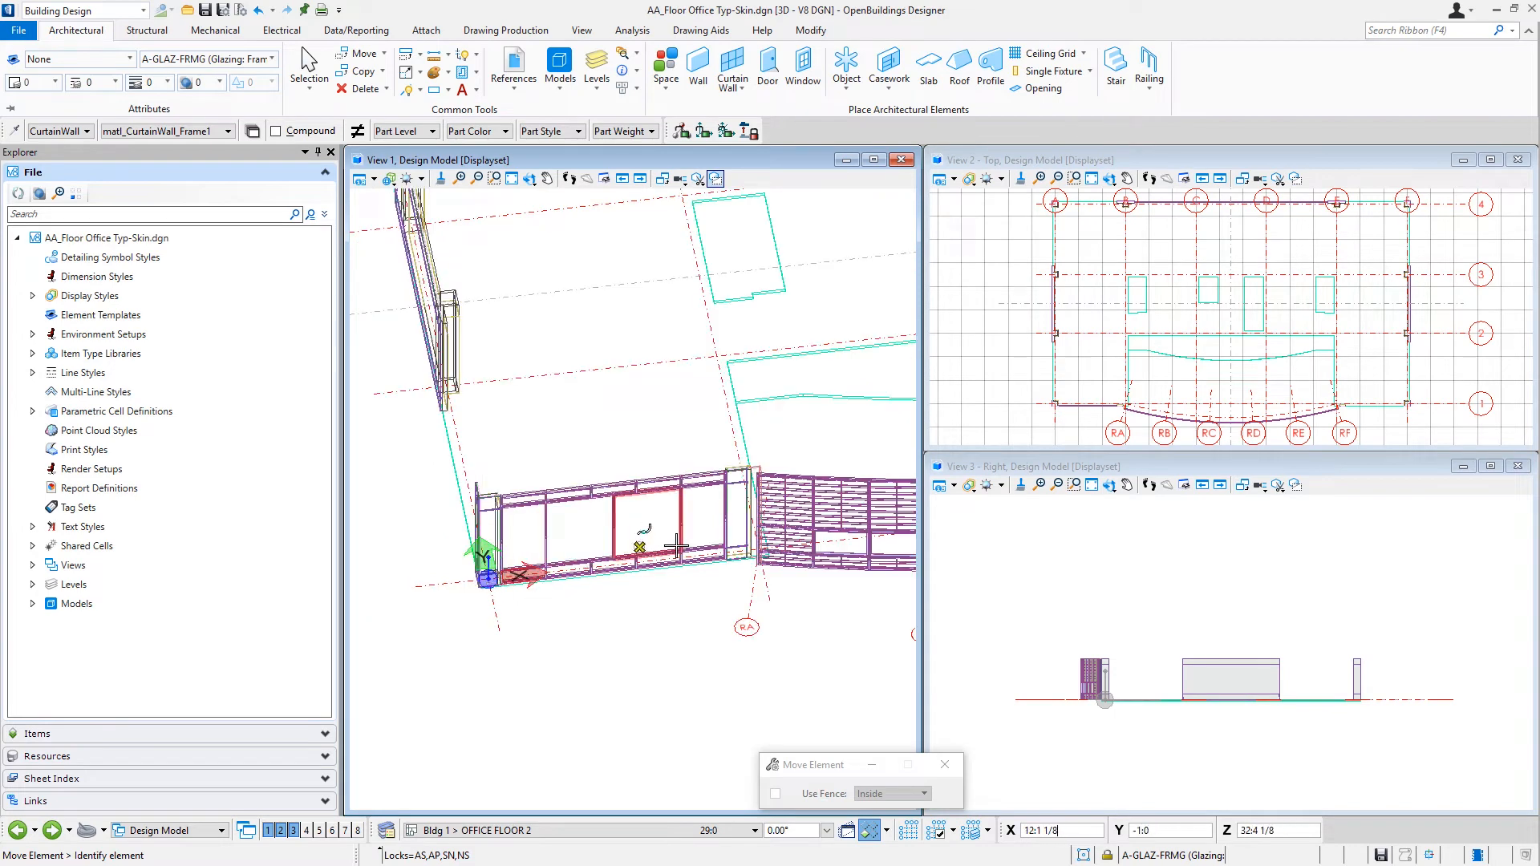
pyautogui.scroll(3, 726, 556)
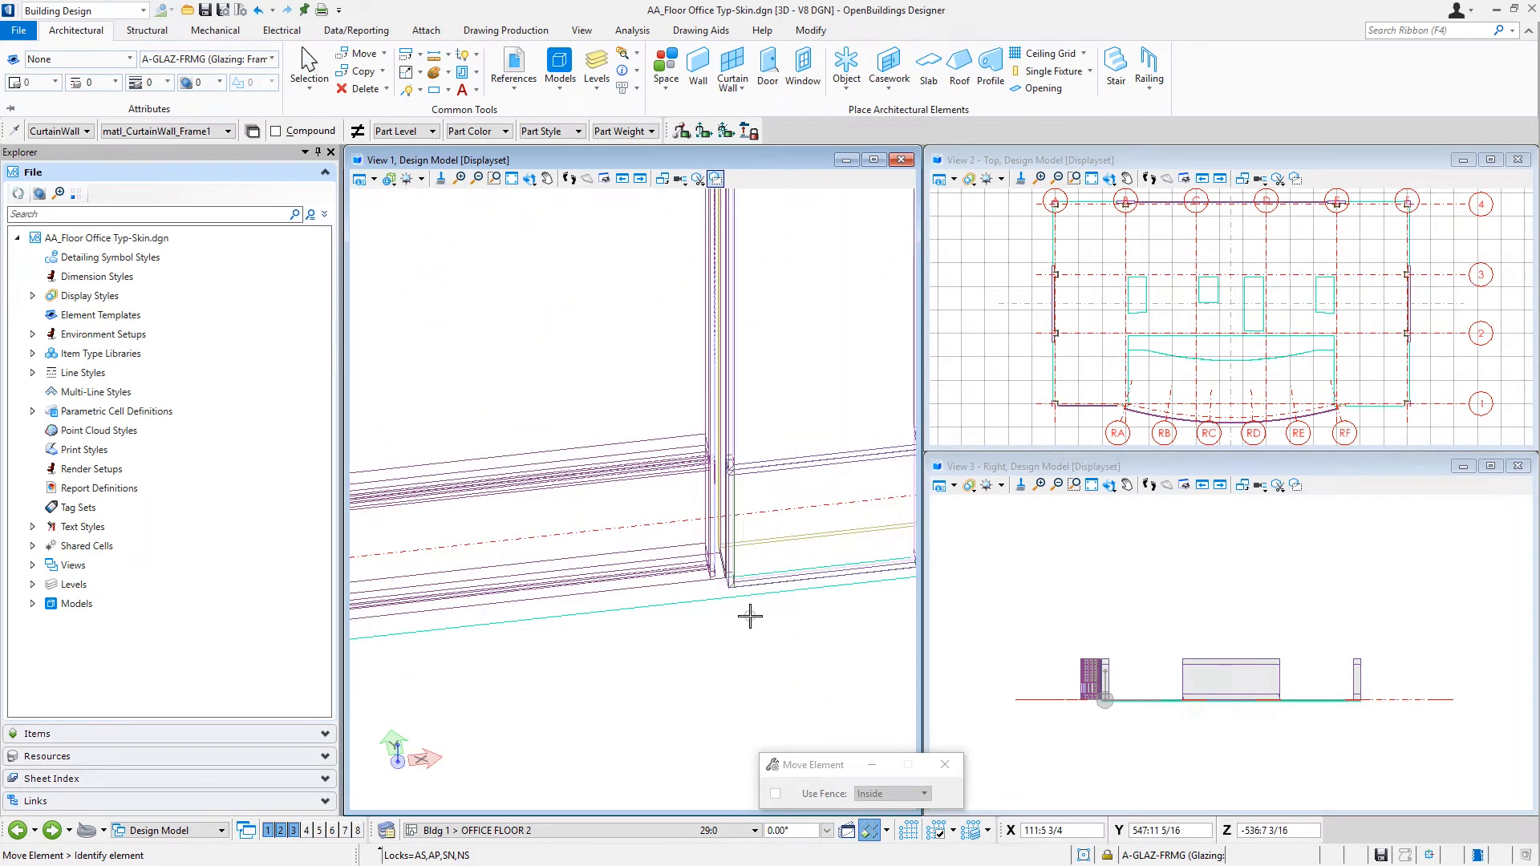
pyautogui.scroll(-4, 749, 613)
pyautogui.scroll(-2, 749, 614)
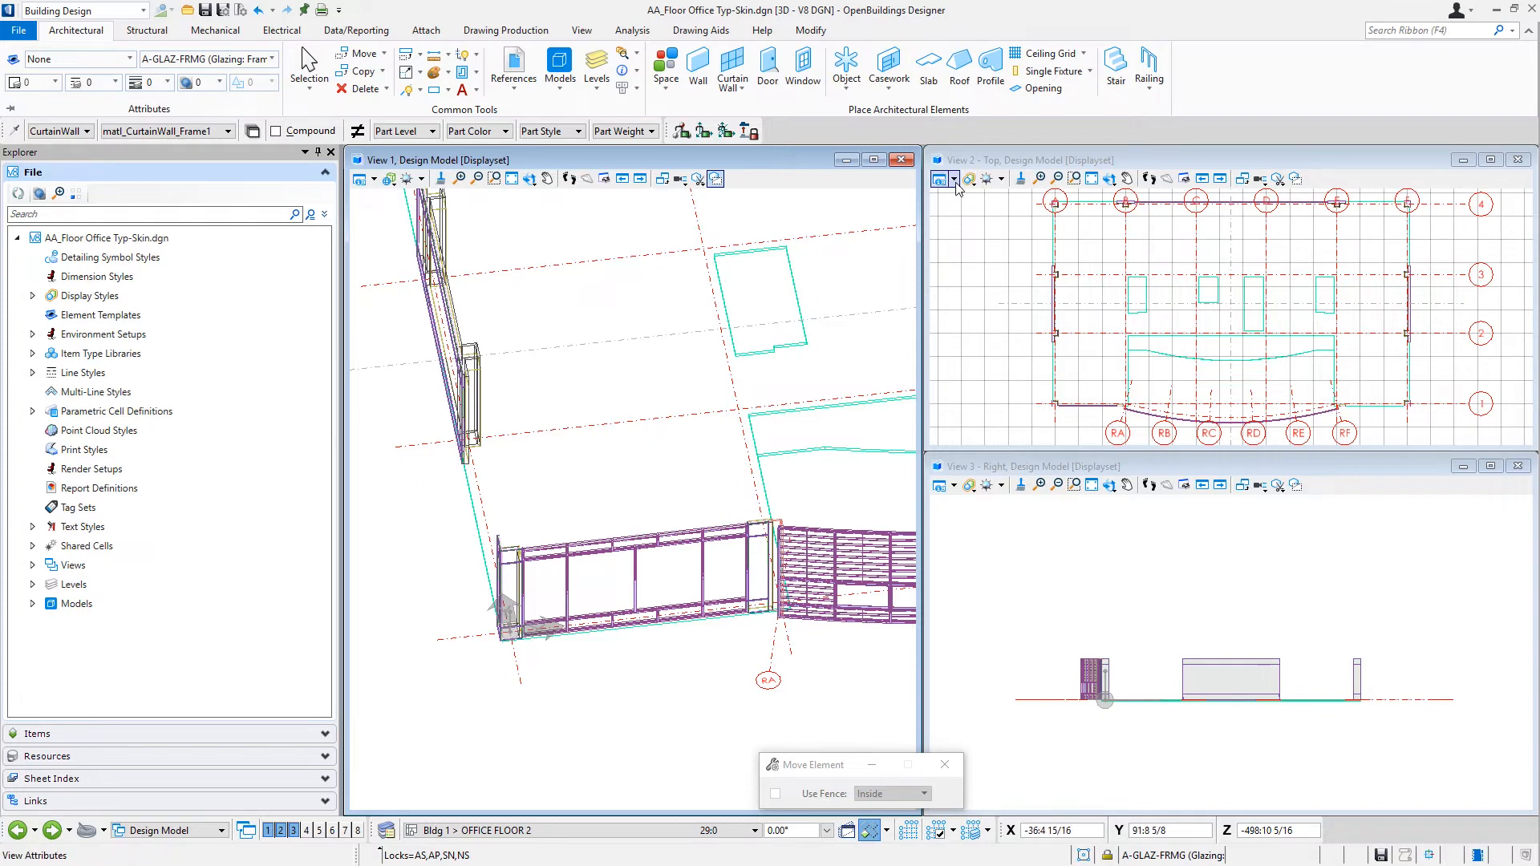
# Mirror a copy of the window panel onto the adjacent side face about the diagonal of the corner column at grid A-1
pyautogui.scroll(5, 1077, 412)
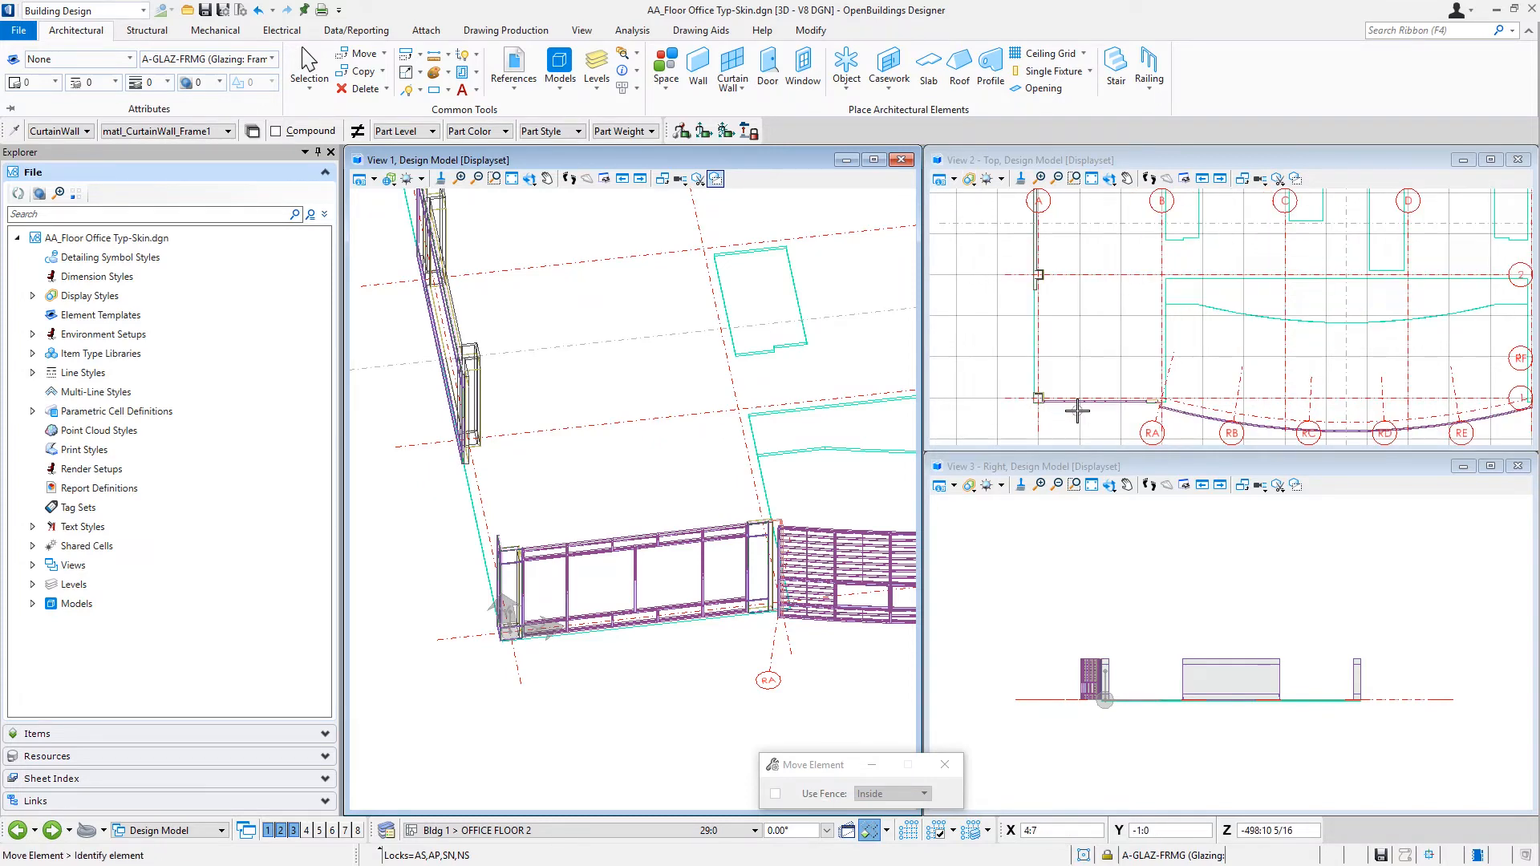
pyautogui.rightClick(1073, 411)
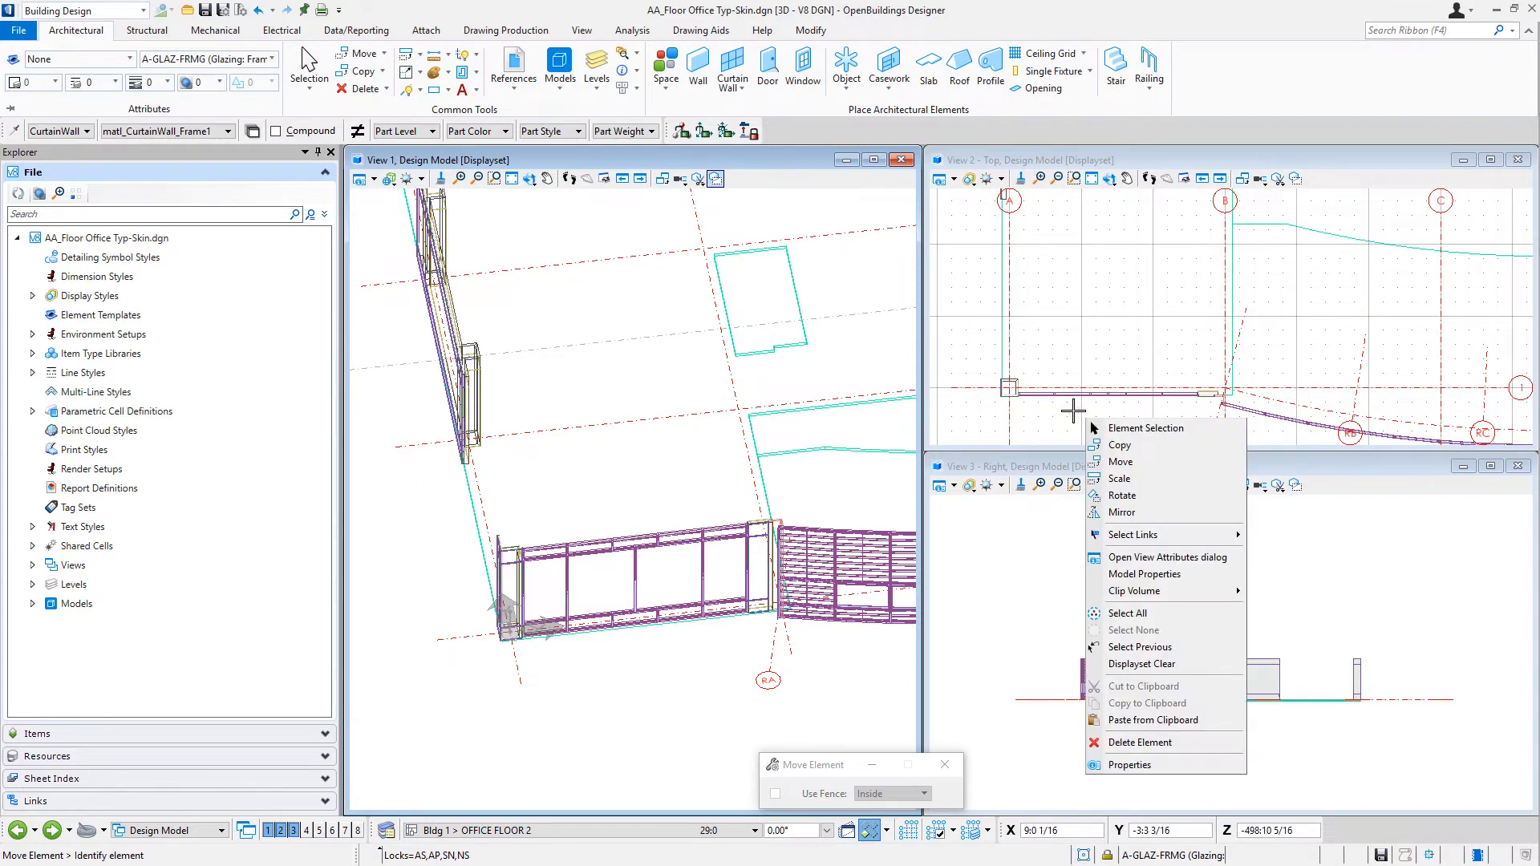
pyautogui.click(1123, 512)
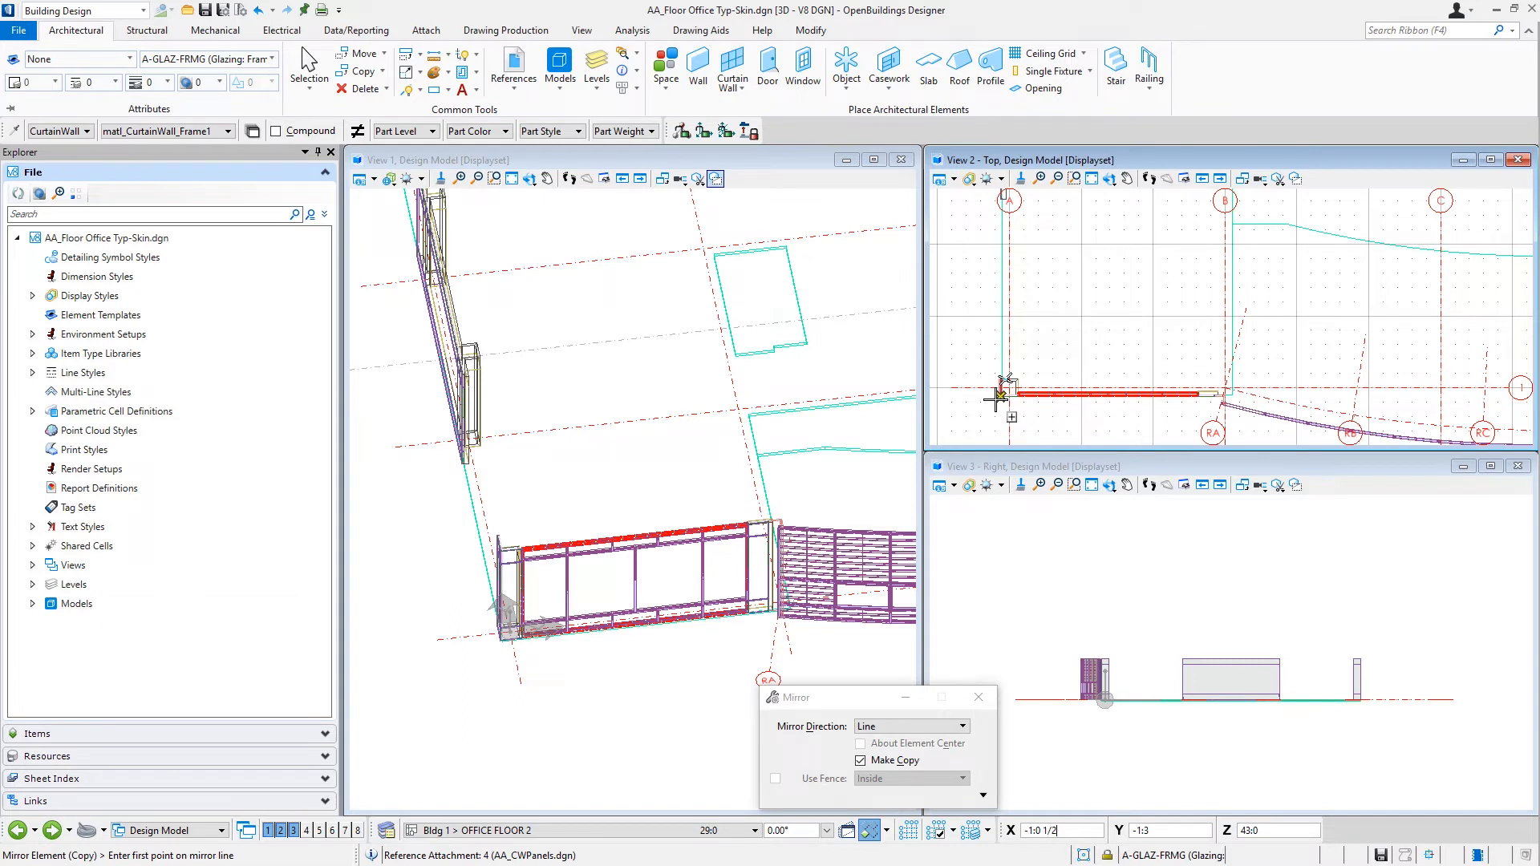
pyautogui.scroll(5, 1001, 398)
pyautogui.click(1023, 383)
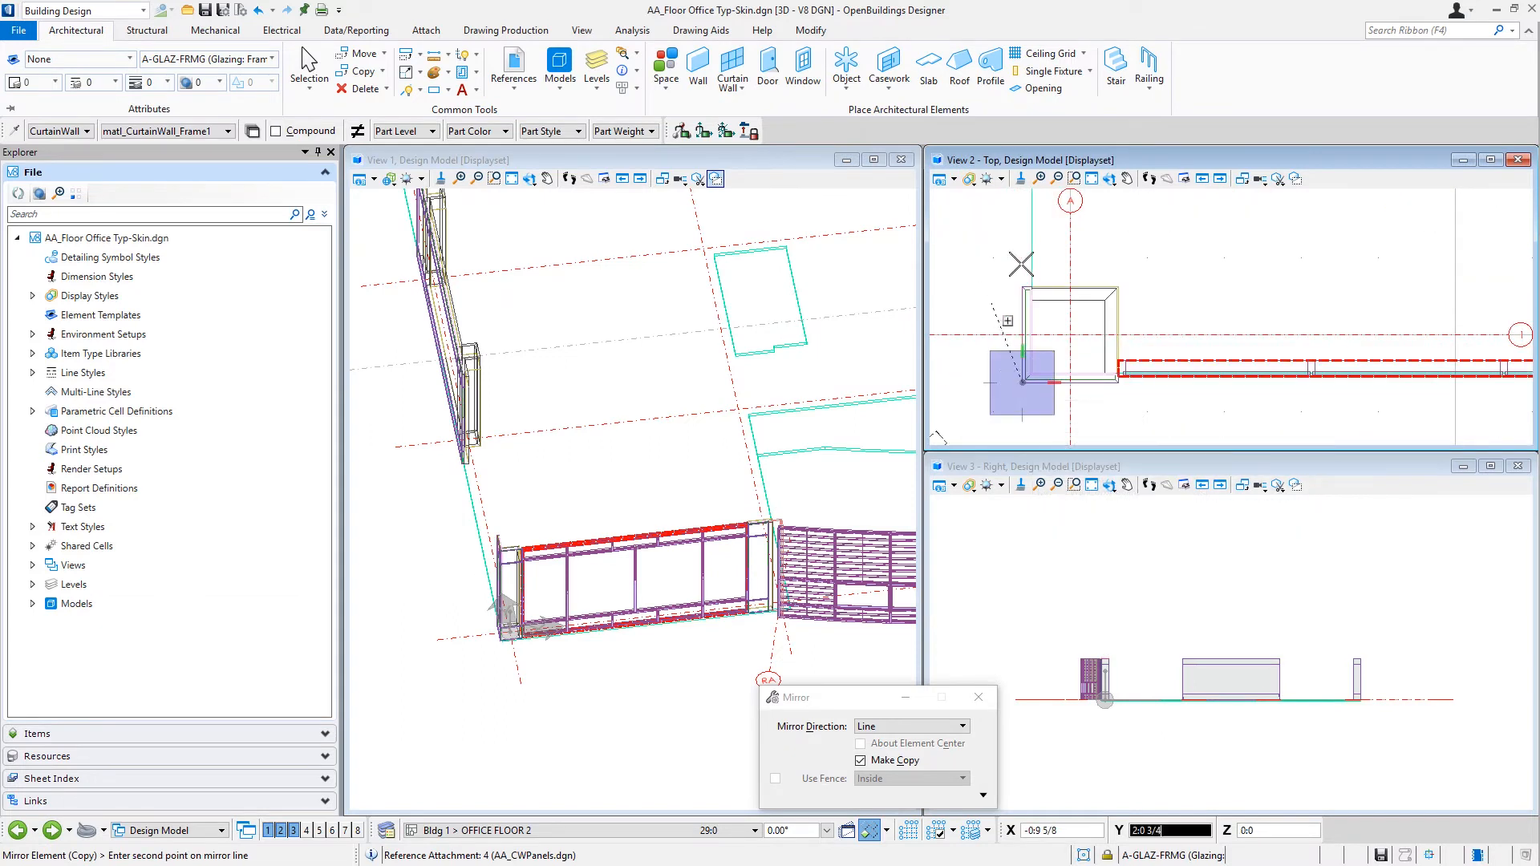
pyautogui.click(1121, 283)
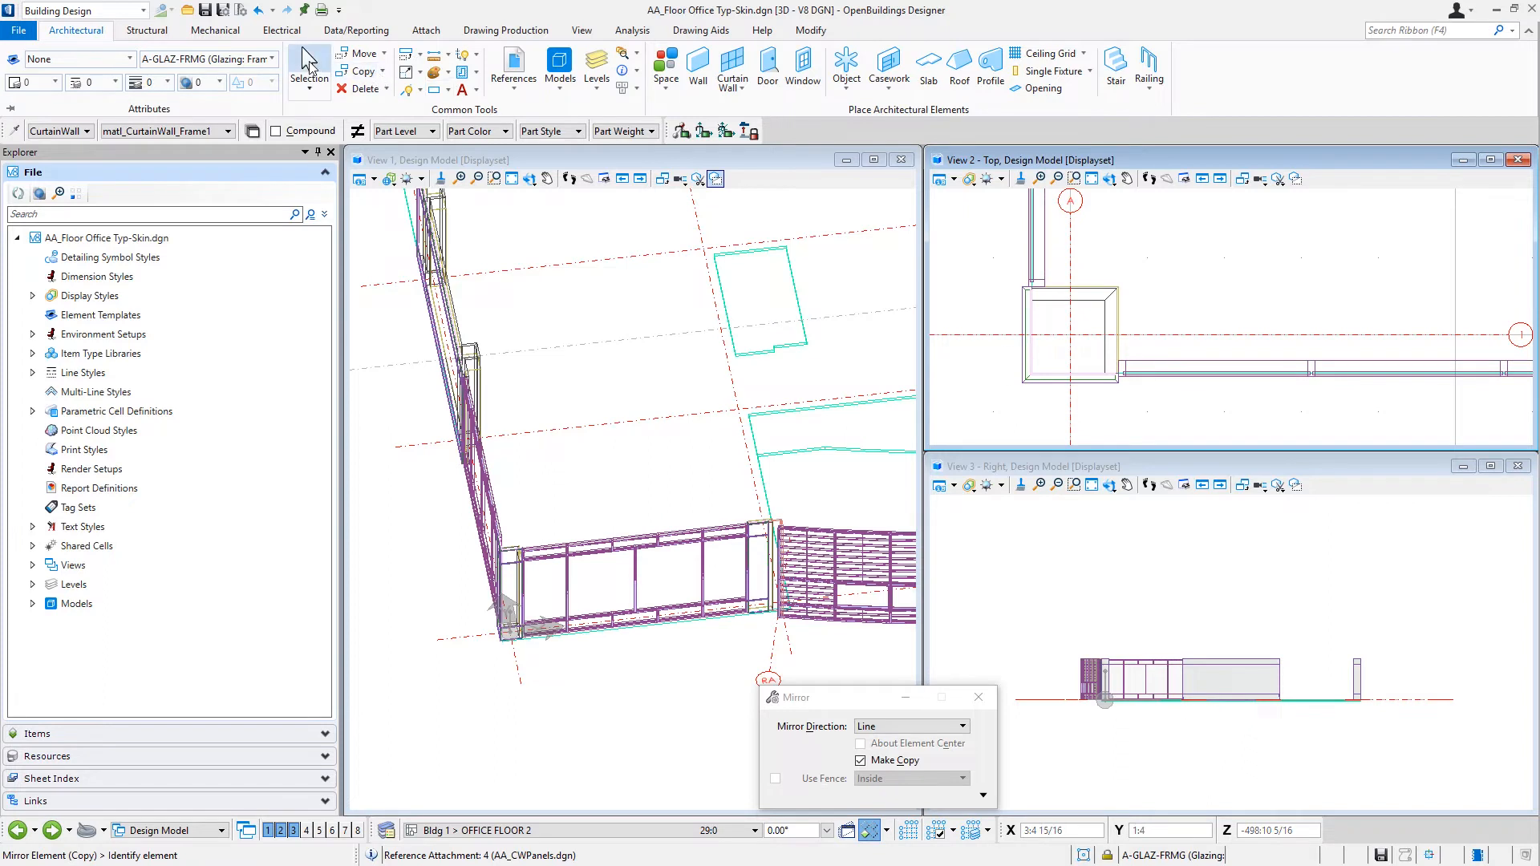
# Select both window panels and mirror copies of them to the back corner about the building's centerline between grids 2 and 3
pyautogui.click(310, 70)
pyautogui.click(1054, 266)
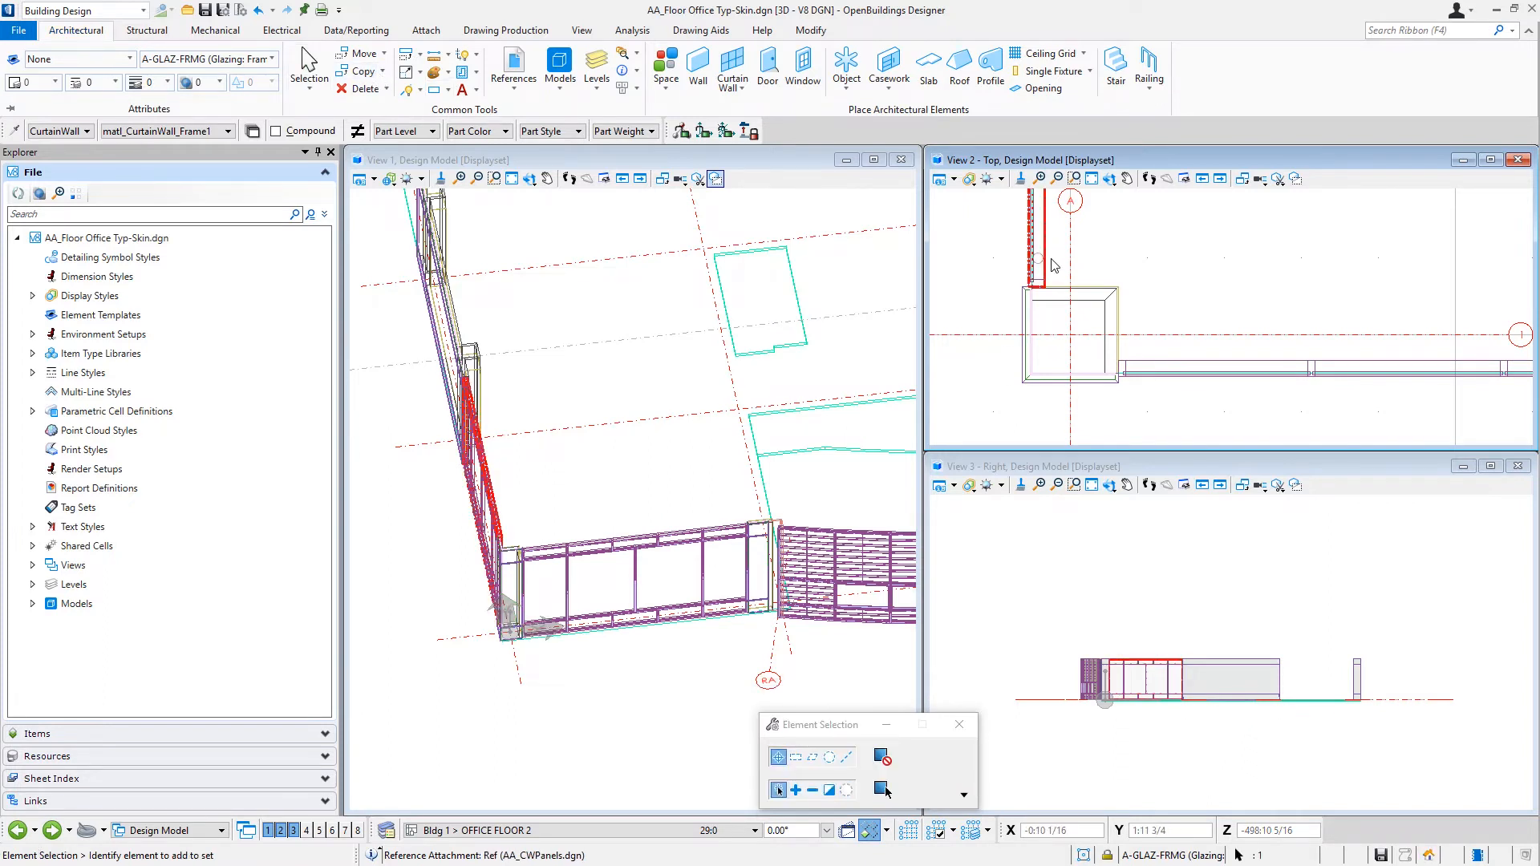
pyautogui.click(1184, 371)
pyautogui.scroll(-2, 1152, 401)
pyautogui.scroll(-4, 1060, 393)
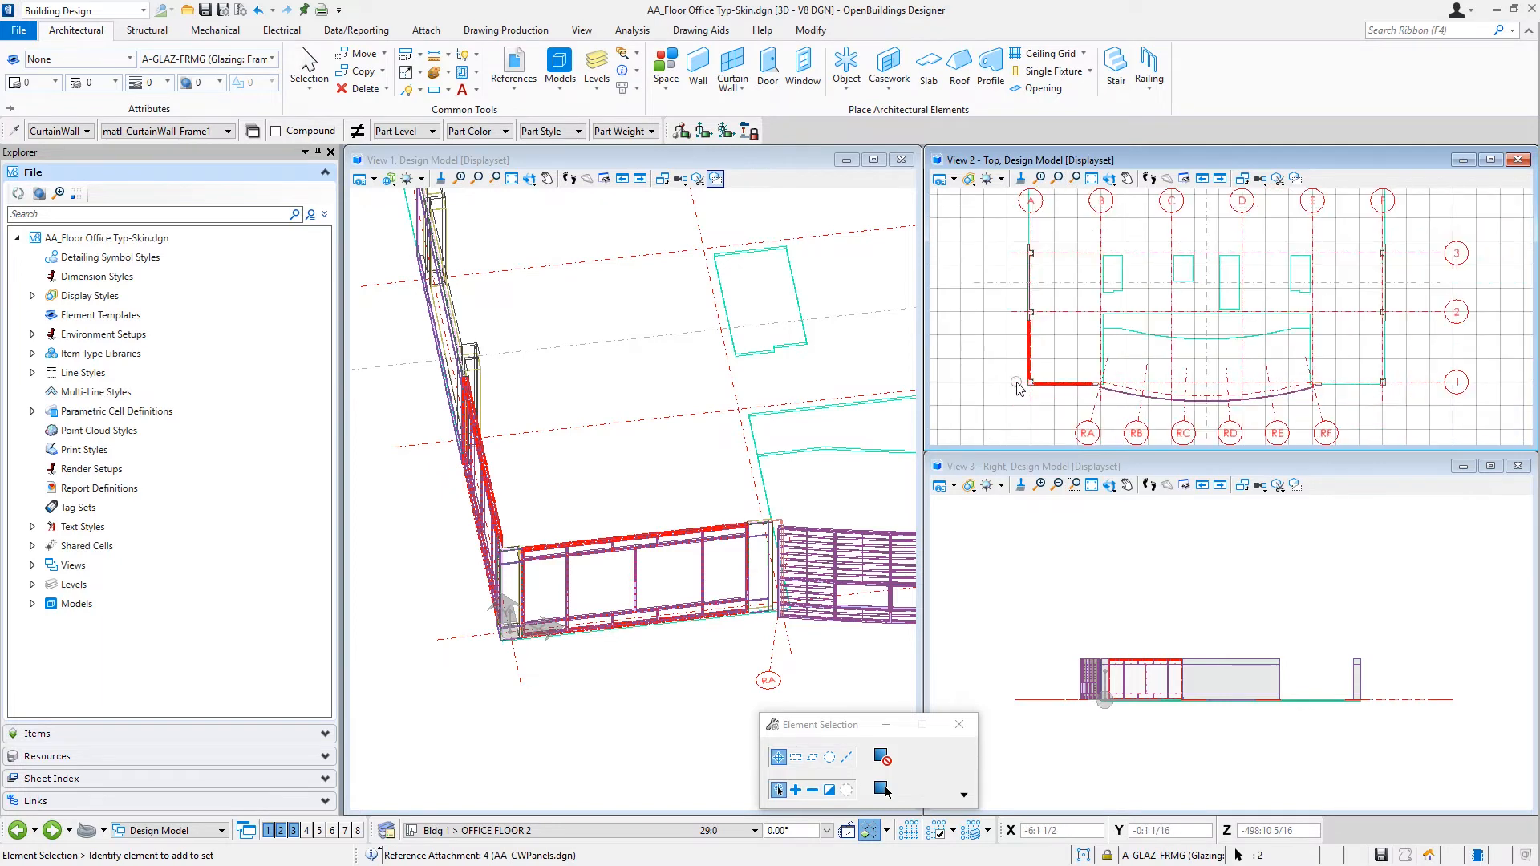
pyautogui.rightClick(965, 325)
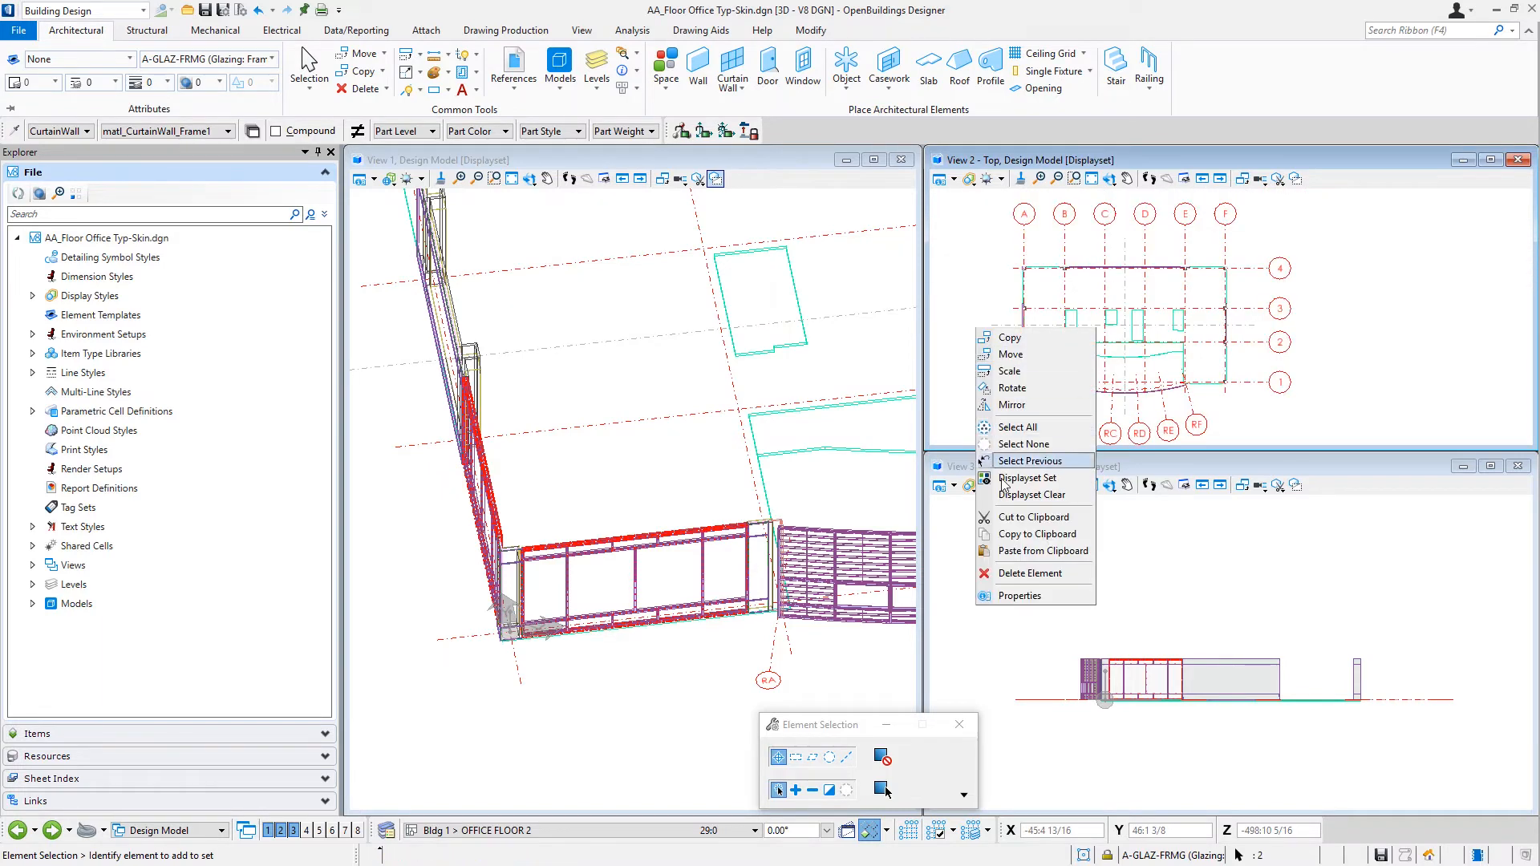
pyautogui.click(1012, 404)
pyautogui.click(997, 324)
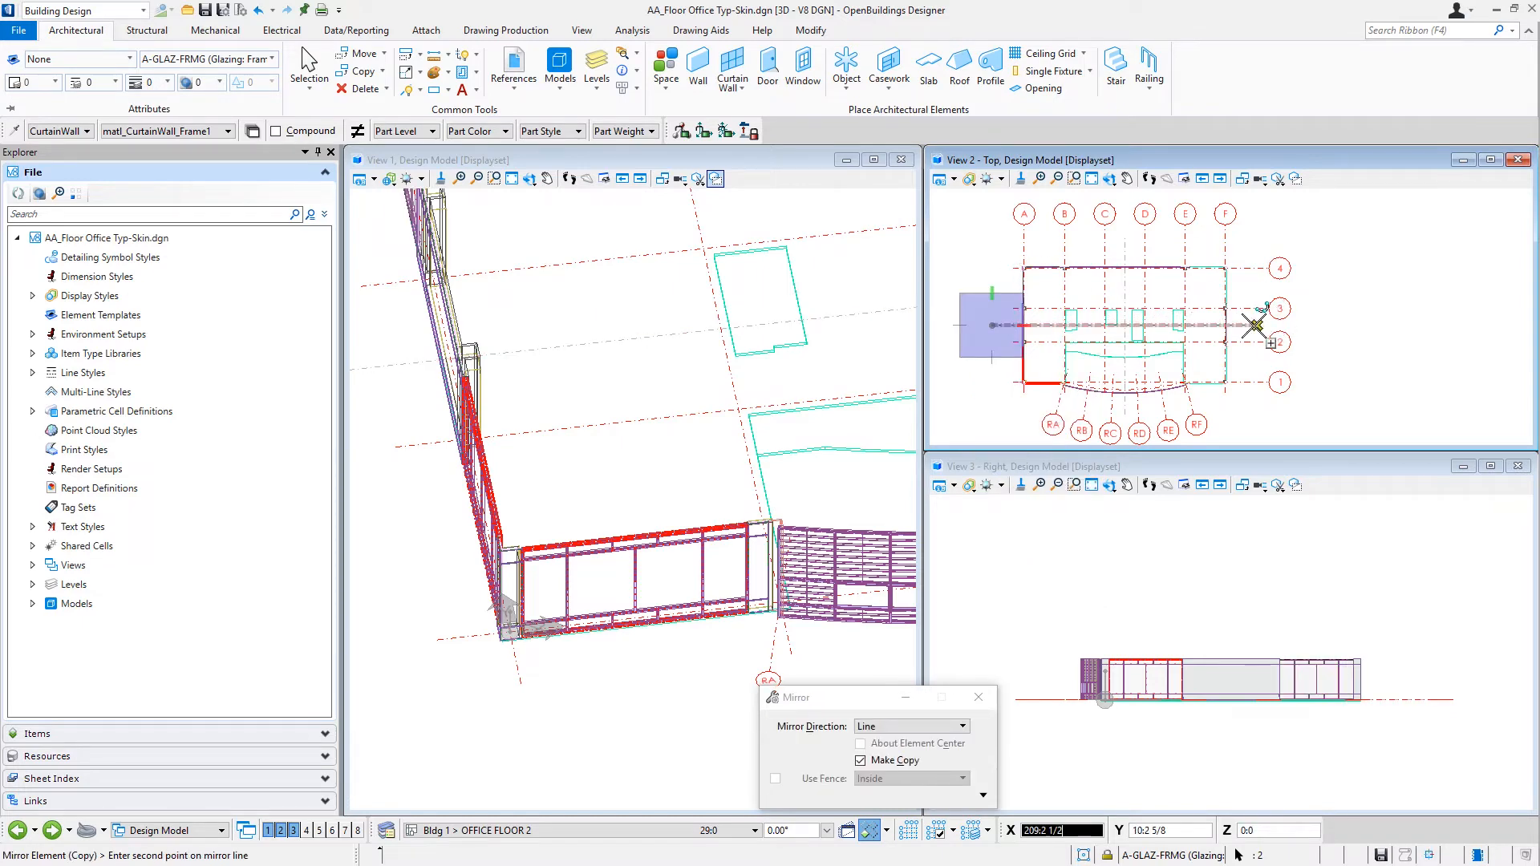
pyautogui.click(1277, 325)
# Mirror copies of the two back corner window panels to the opposite back corner about the building's centerline between grids C and D
pyautogui.rightClick(1377, 294)
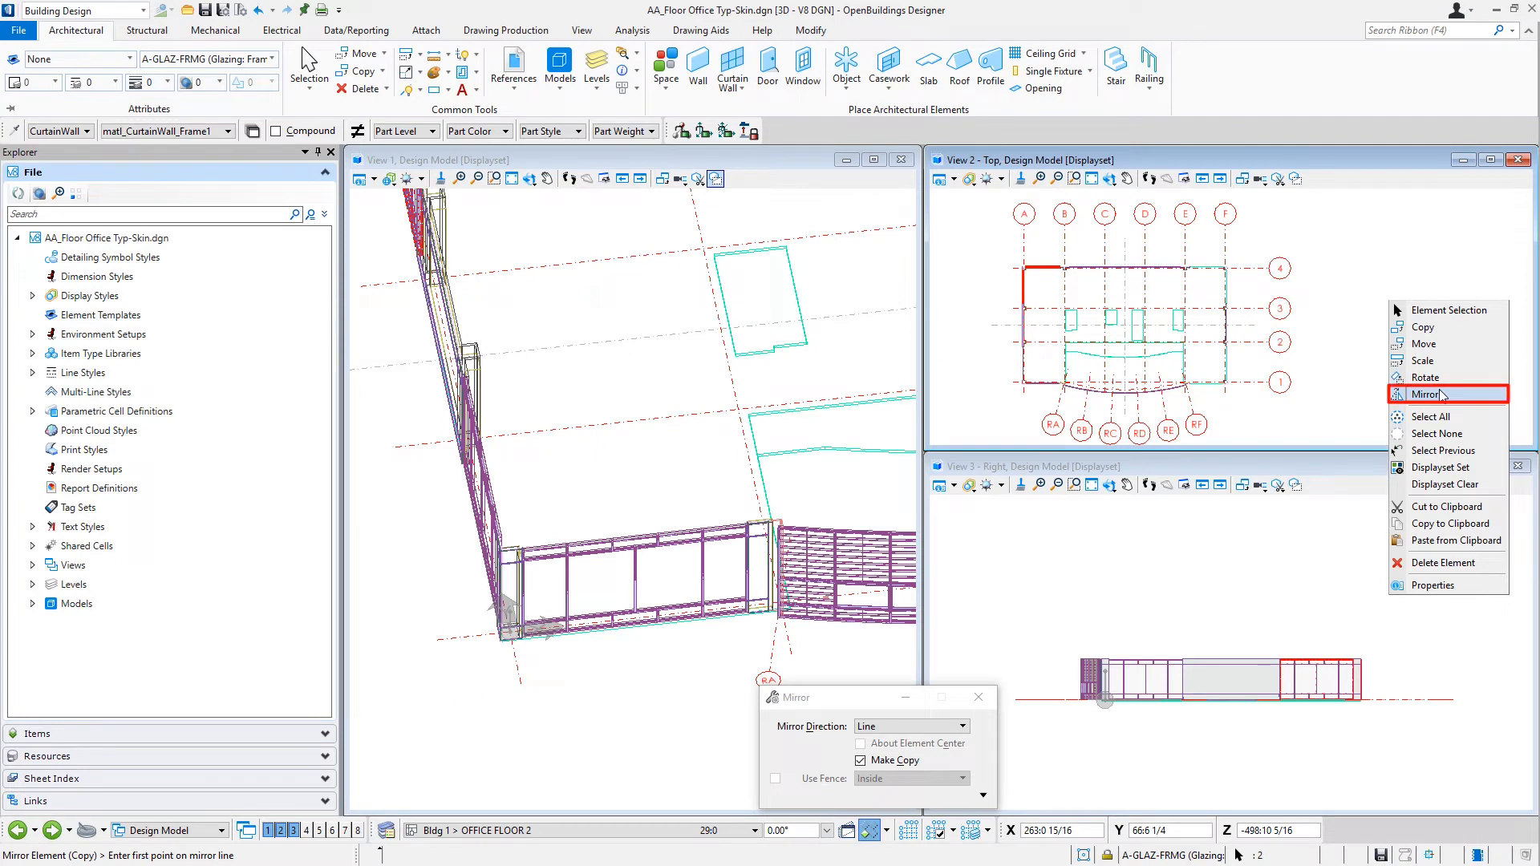
pyautogui.click(1429, 393)
pyautogui.click(1124, 235)
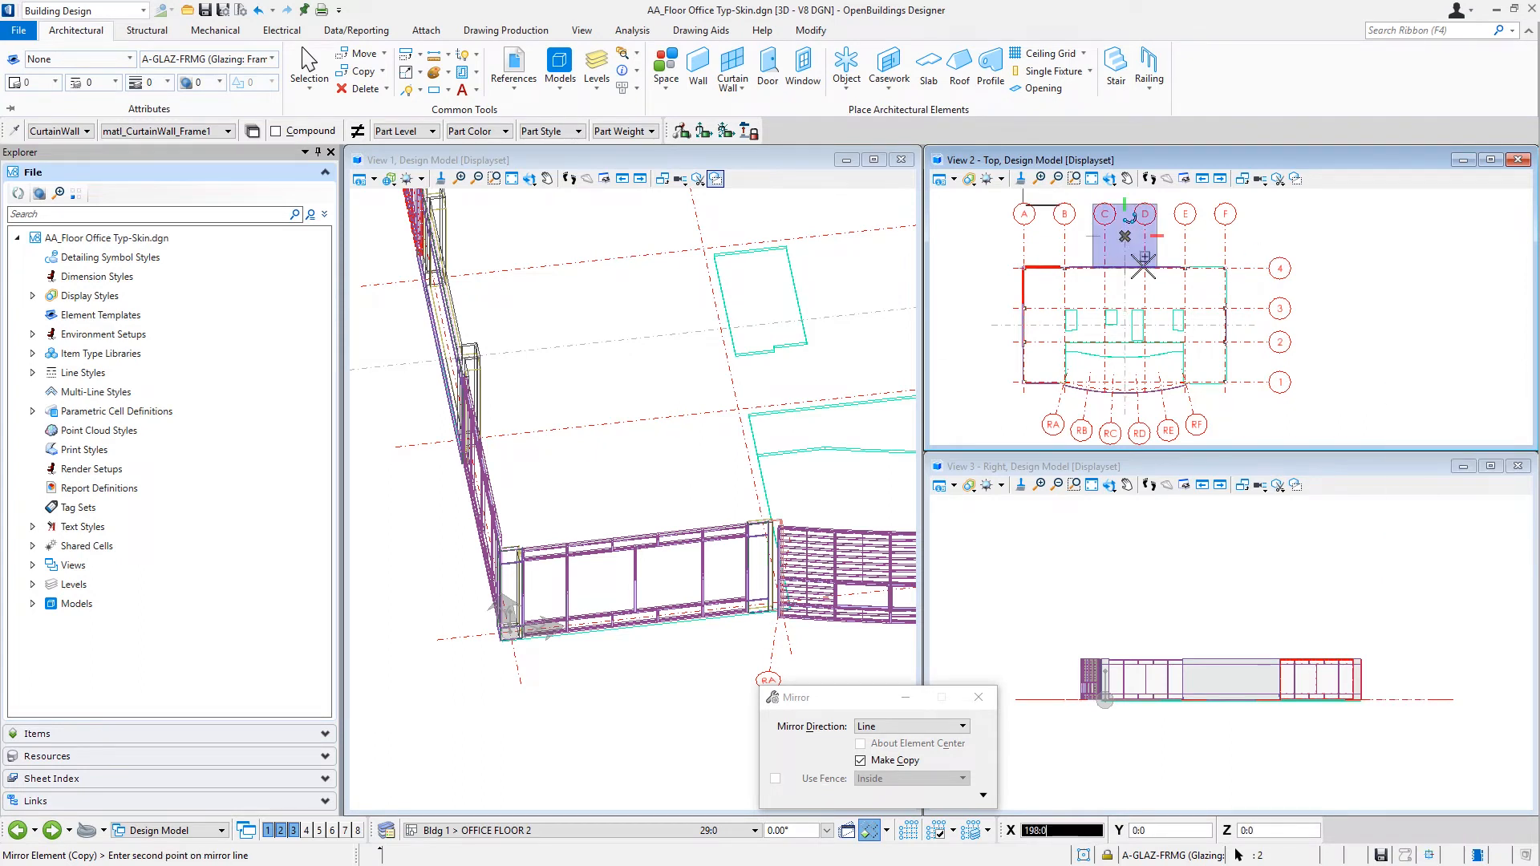
pyautogui.click(1124, 413)
pyautogui.rightClick(1387, 308)
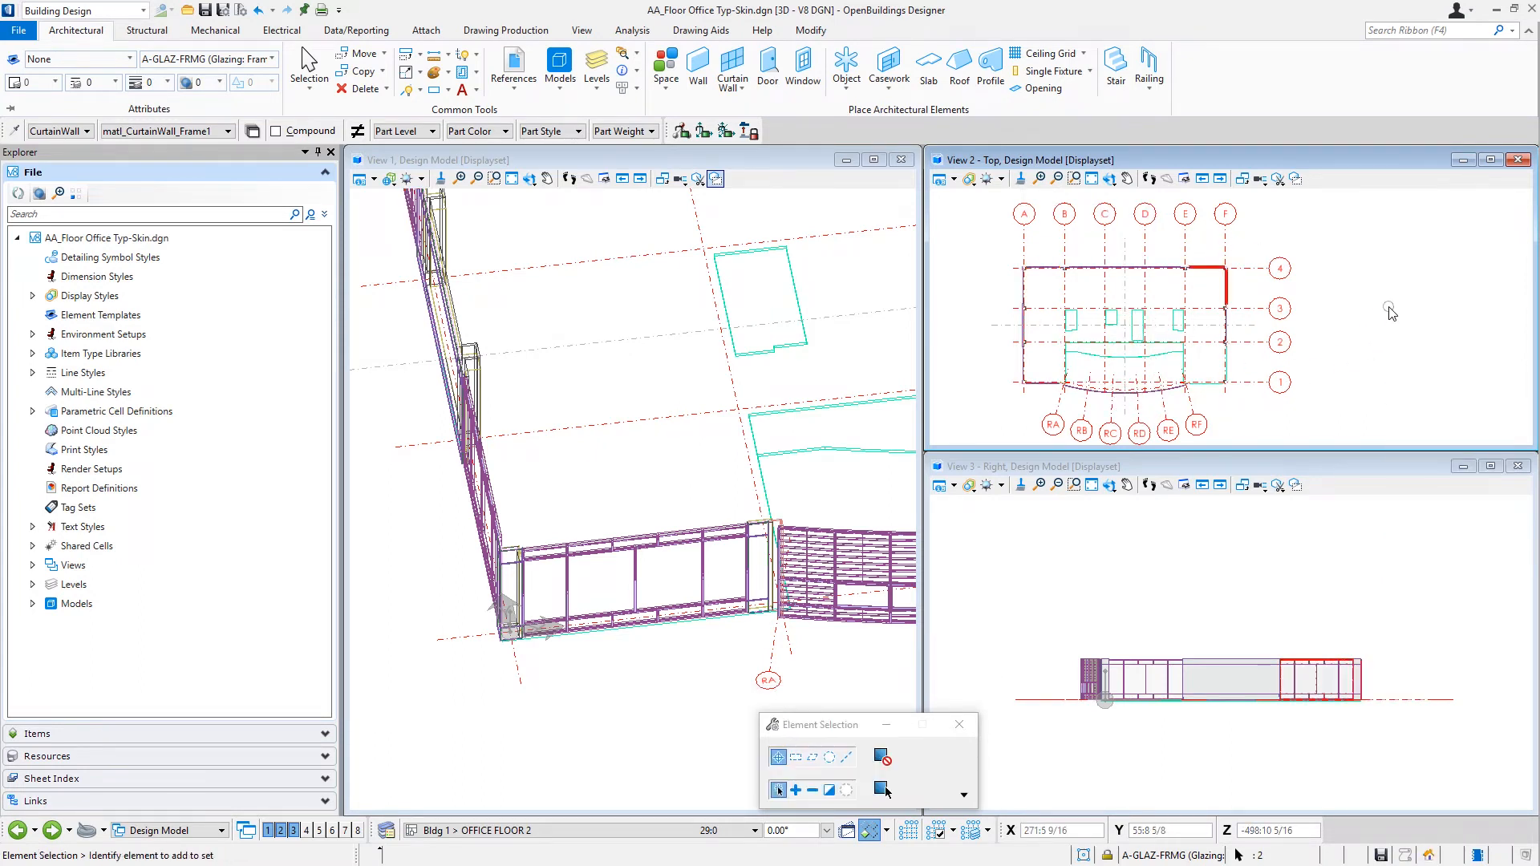
# Mirror copies of the panel pair to the front corner at grid F-1 about the centerline between grids 2 and 3, and clear the selection
pyautogui.rightClick(1390, 312)
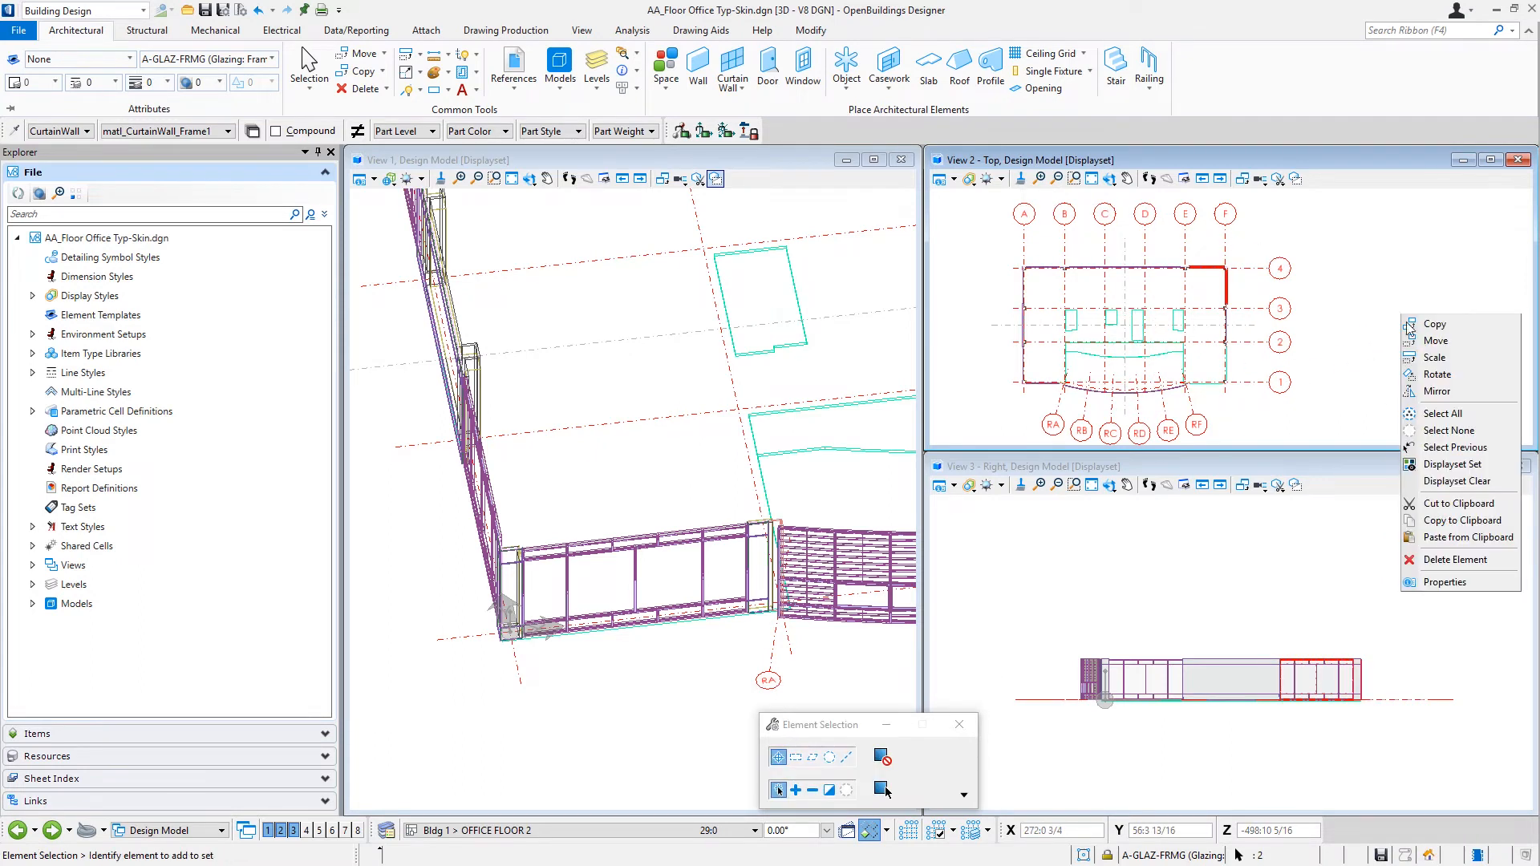
pyautogui.click(1438, 393)
pyautogui.click(1249, 325)
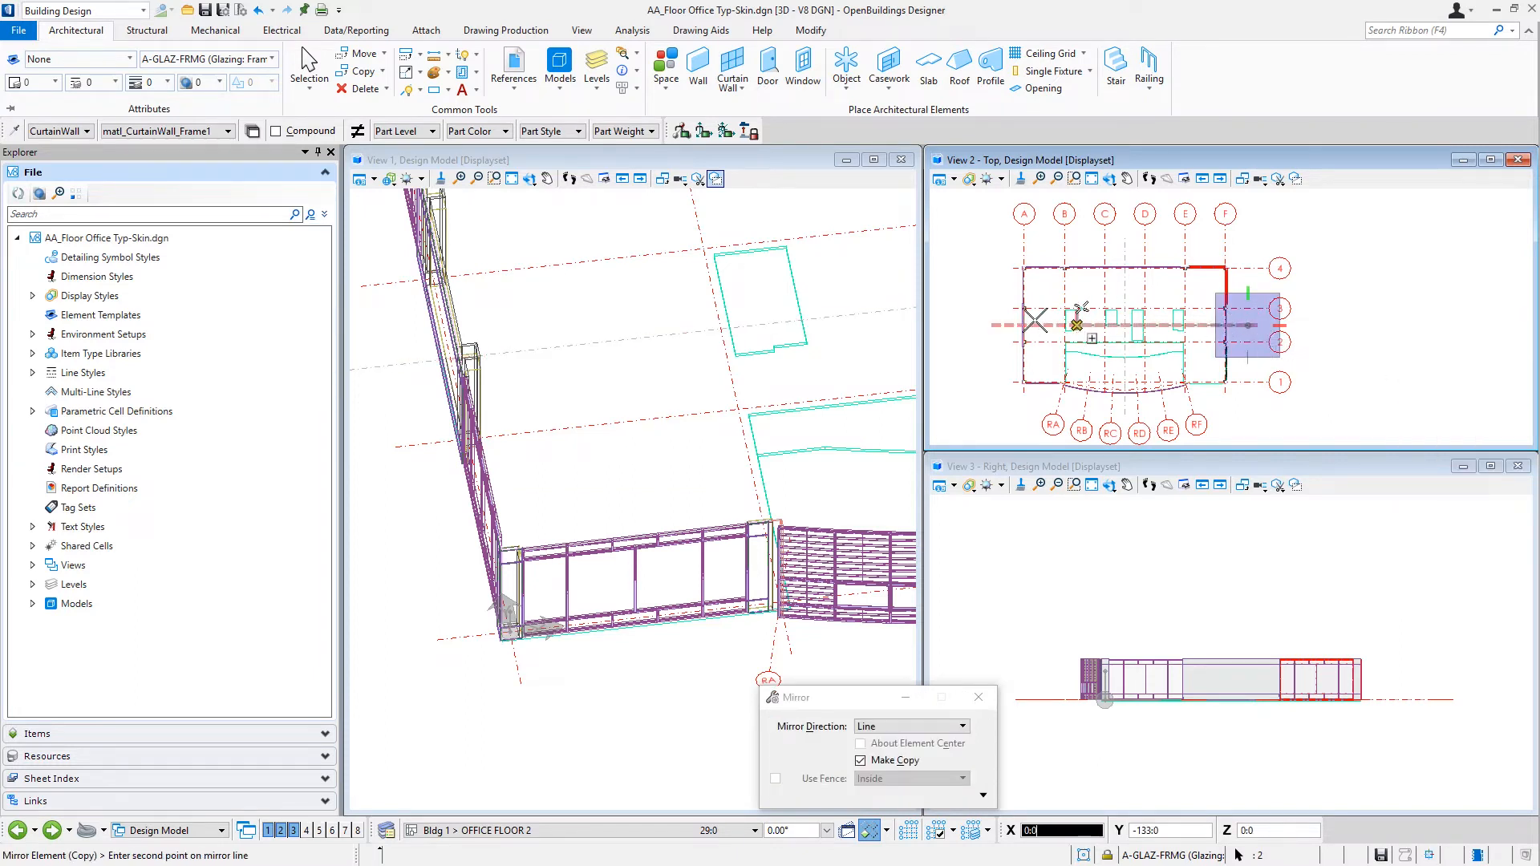
pyautogui.click(982, 325)
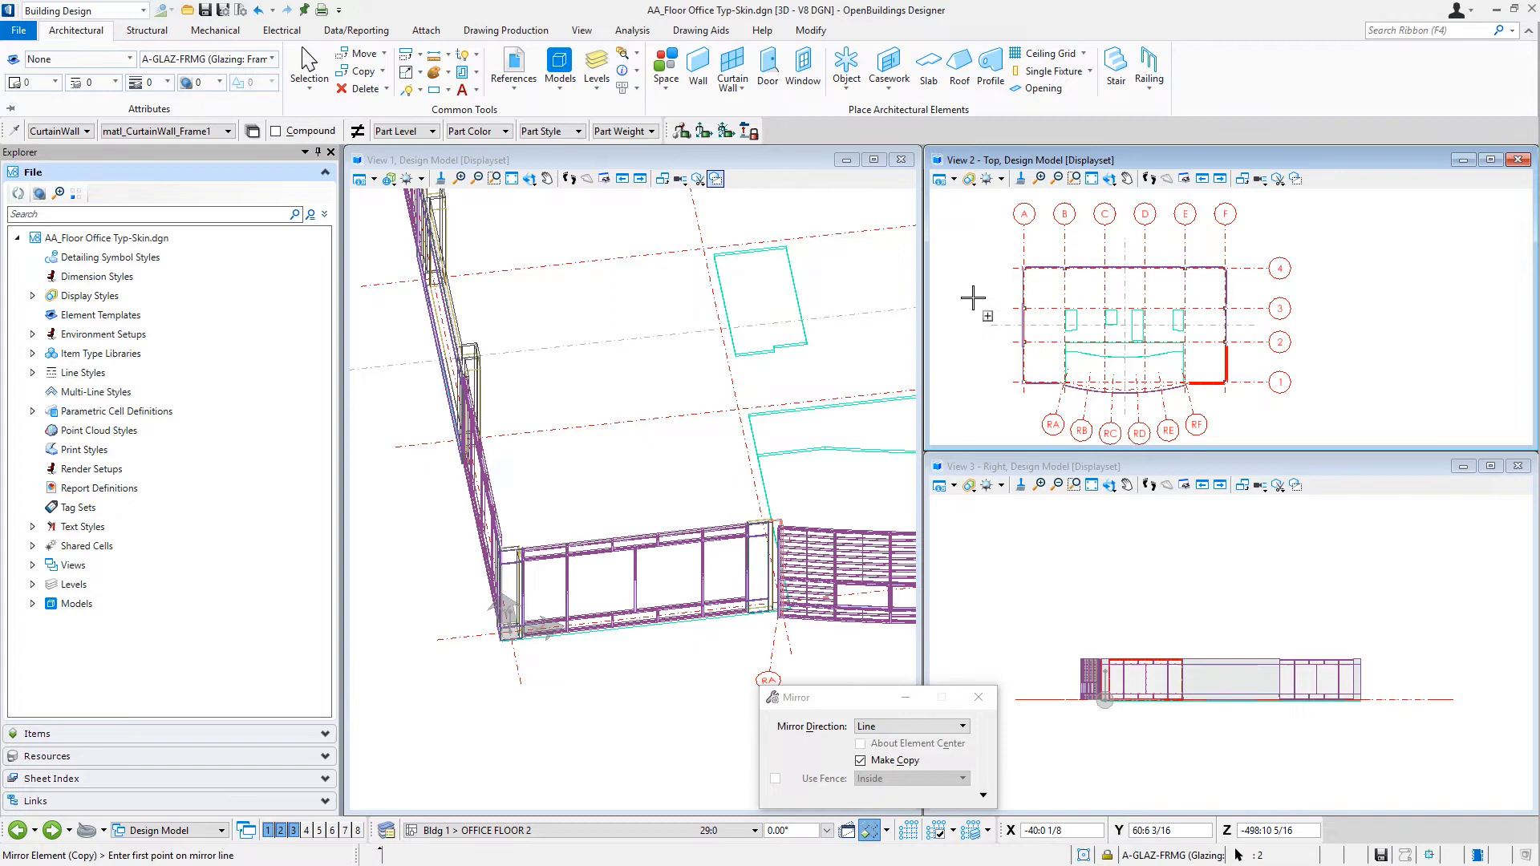
pyautogui.press('Escape')
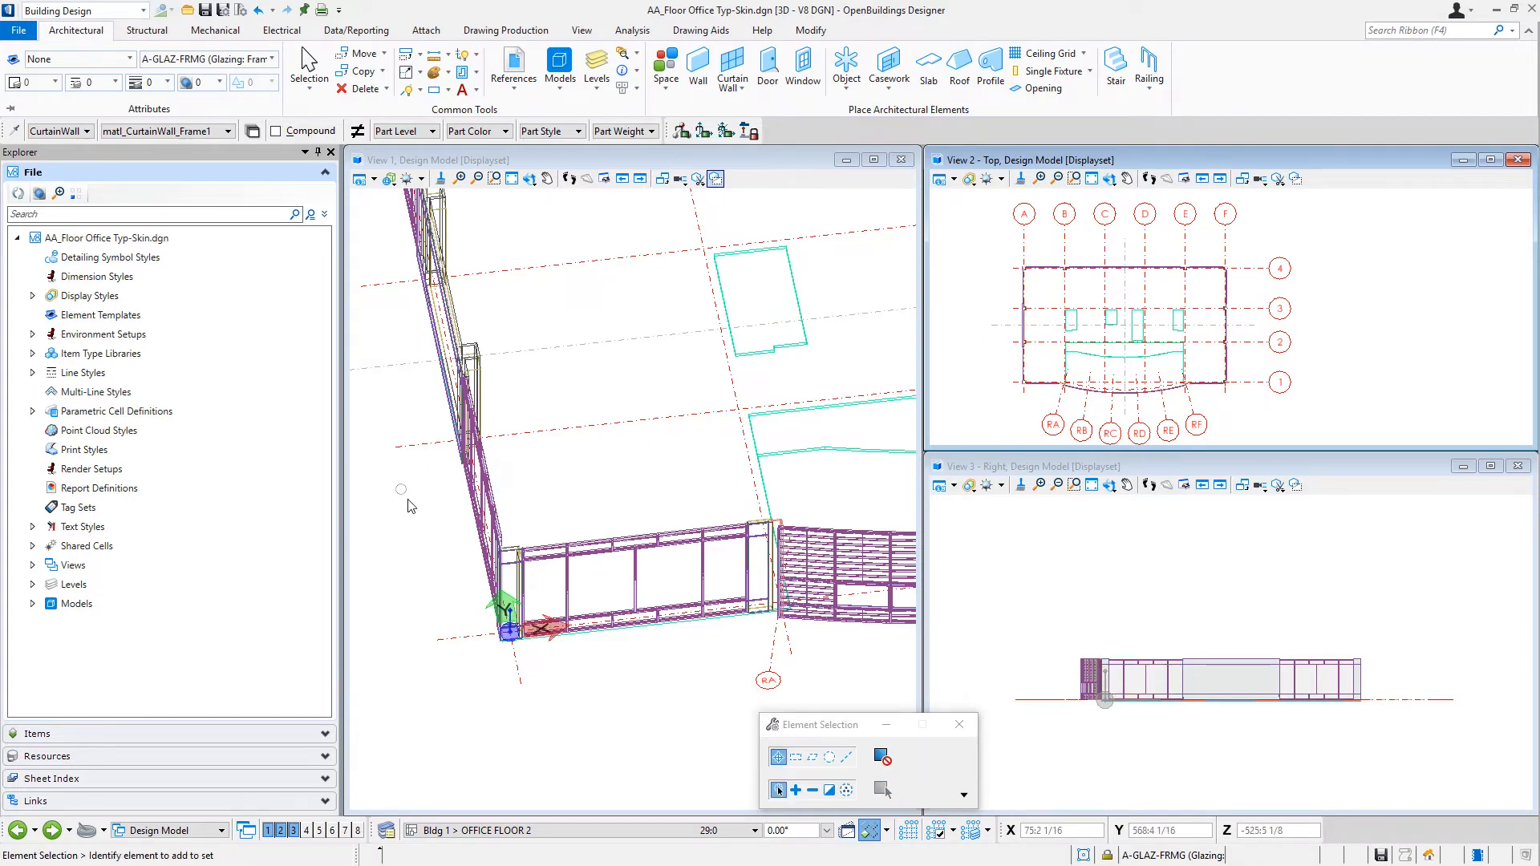
# Check the file's reference attachments for the mirrored AA_CWPanels.dgn WW1 copies and their logical names
pyautogui.scroll(-5, 410, 503)
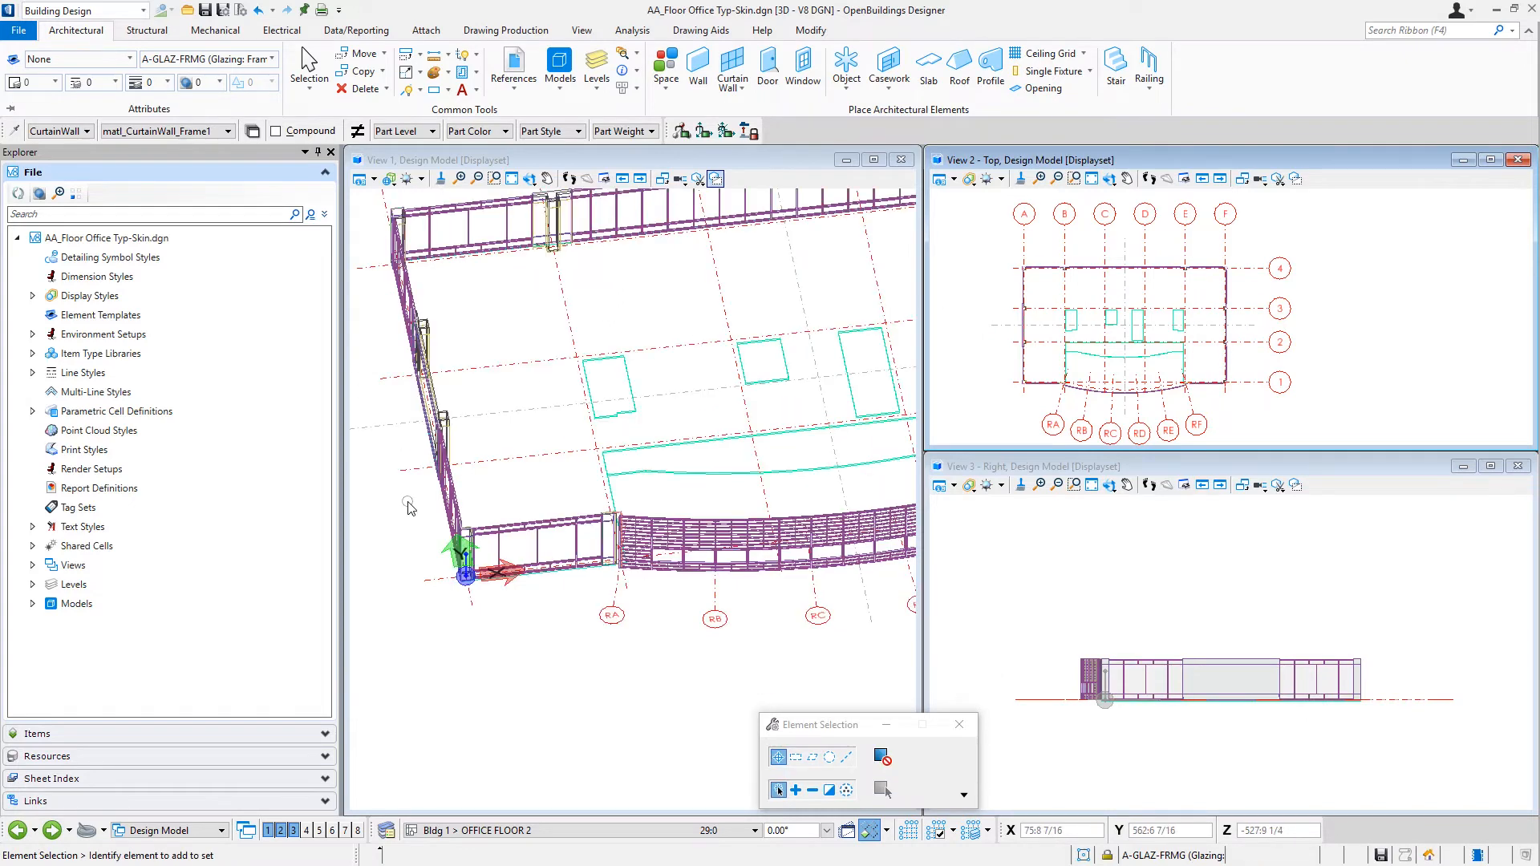
pyautogui.click(523, 88)
pyautogui.click(546, 112)
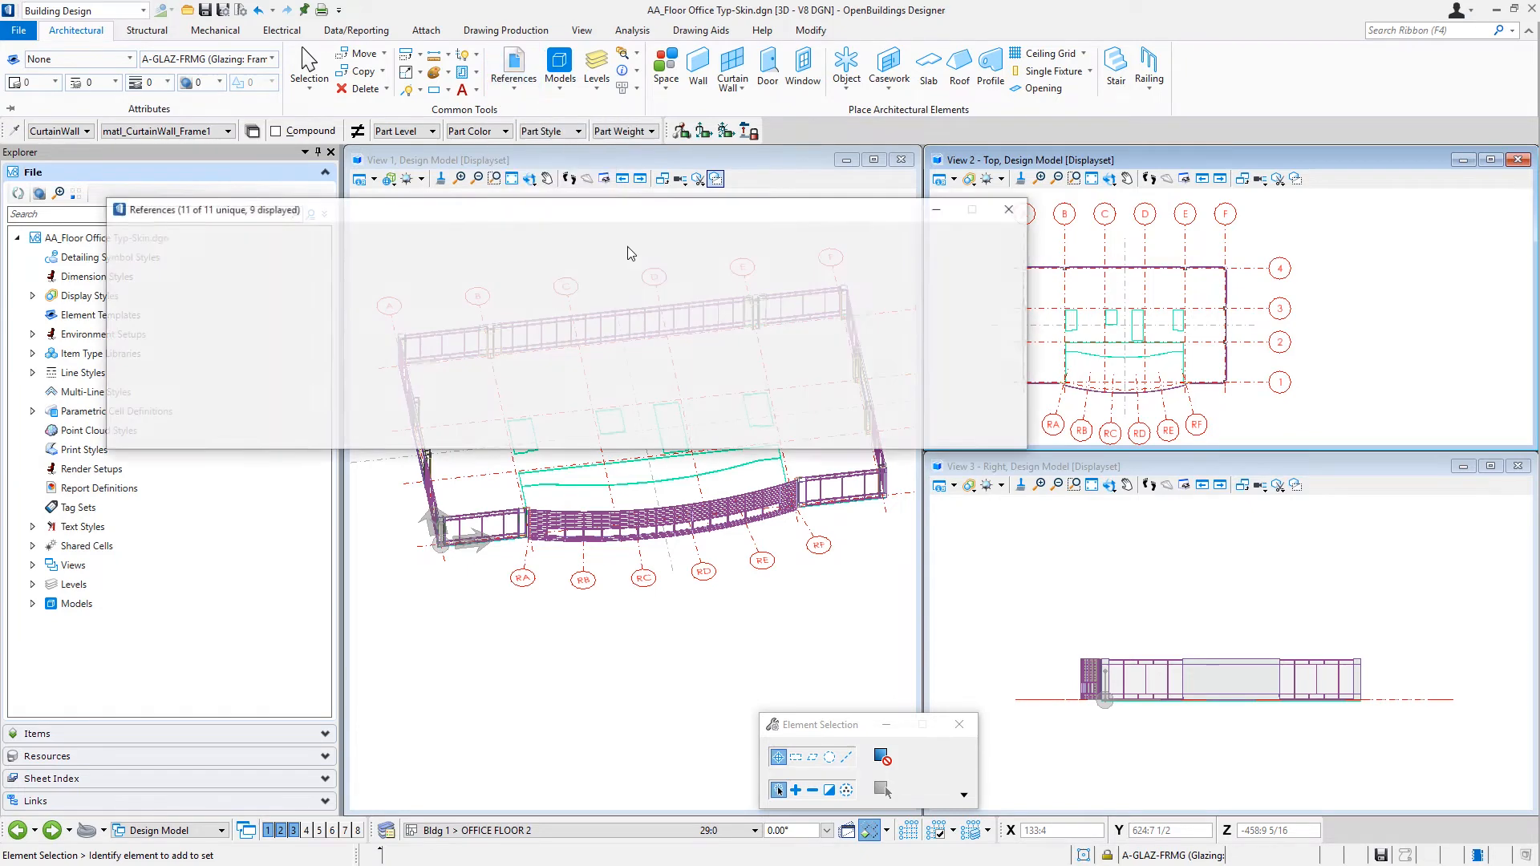
pyautogui.scroll(-2, 490, 316)
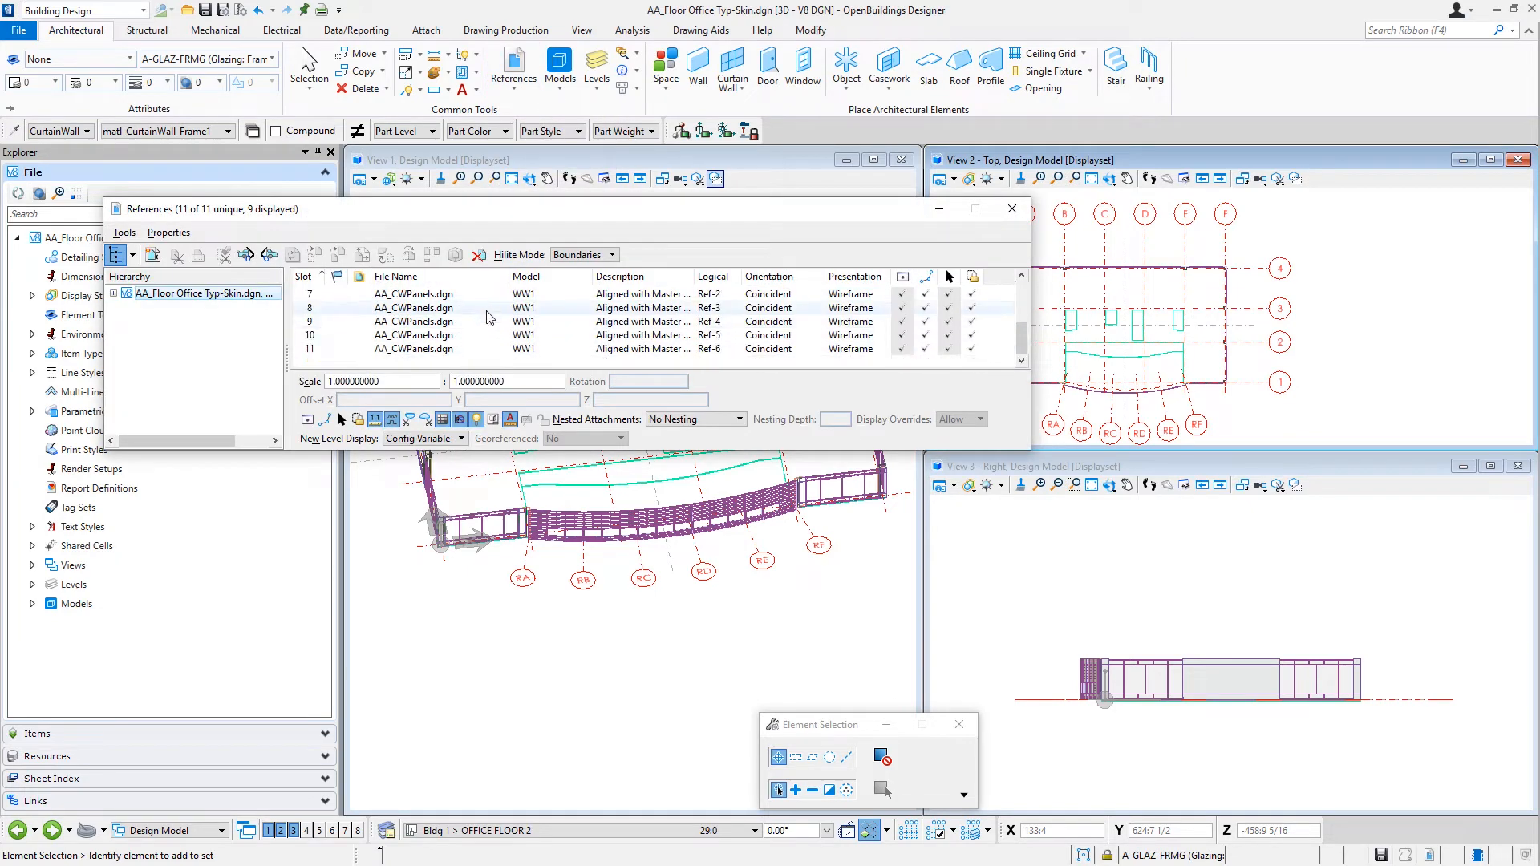
pyautogui.scroll(2, 489, 317)
pyautogui.scroll(-1, 491, 313)
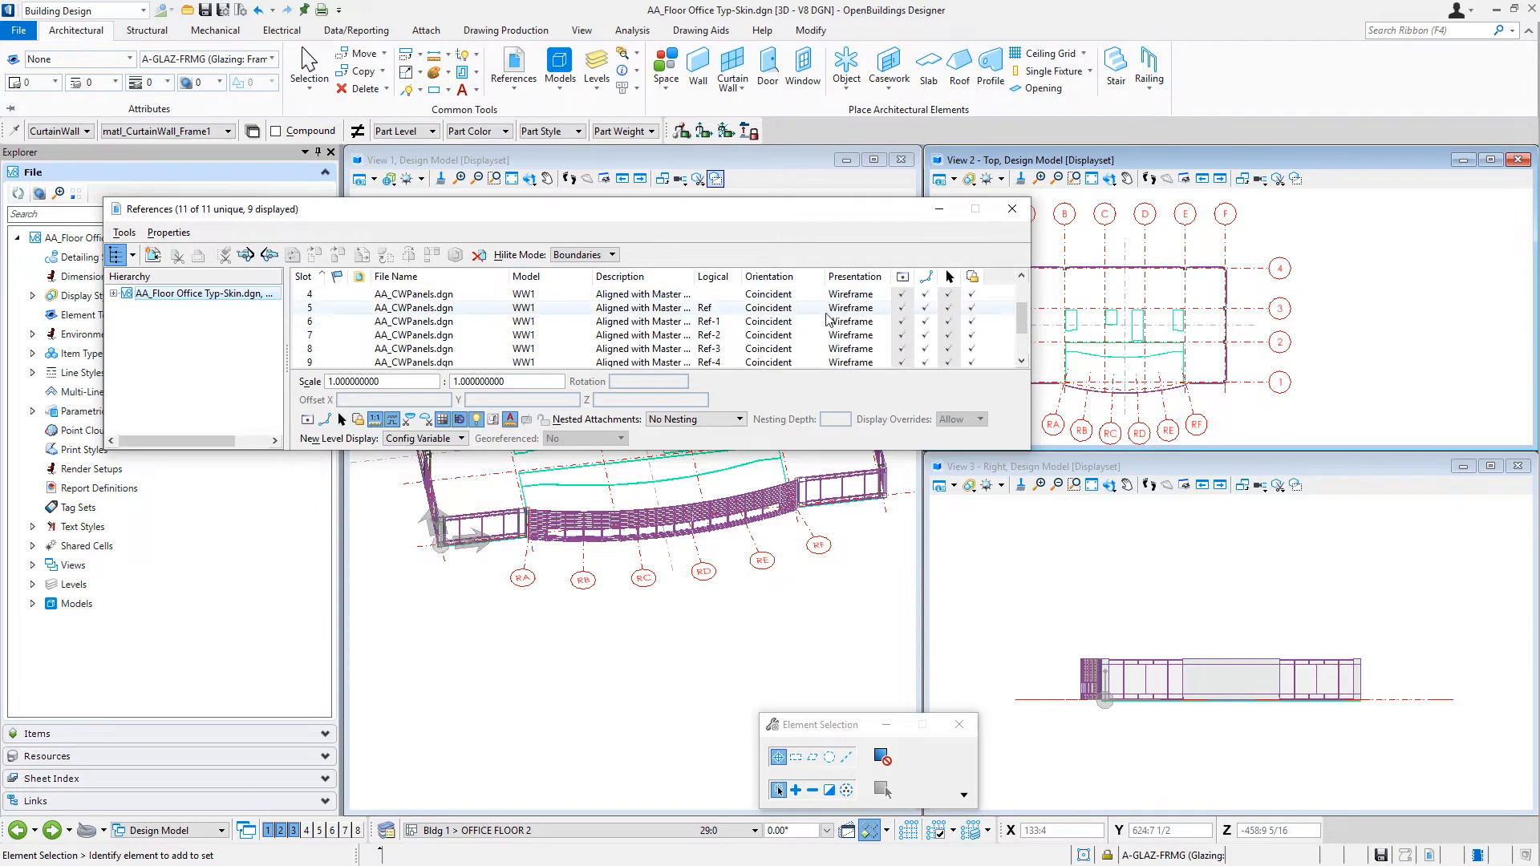
pyautogui.moveTo(799, 452); pyautogui.dragTo(799, 518)
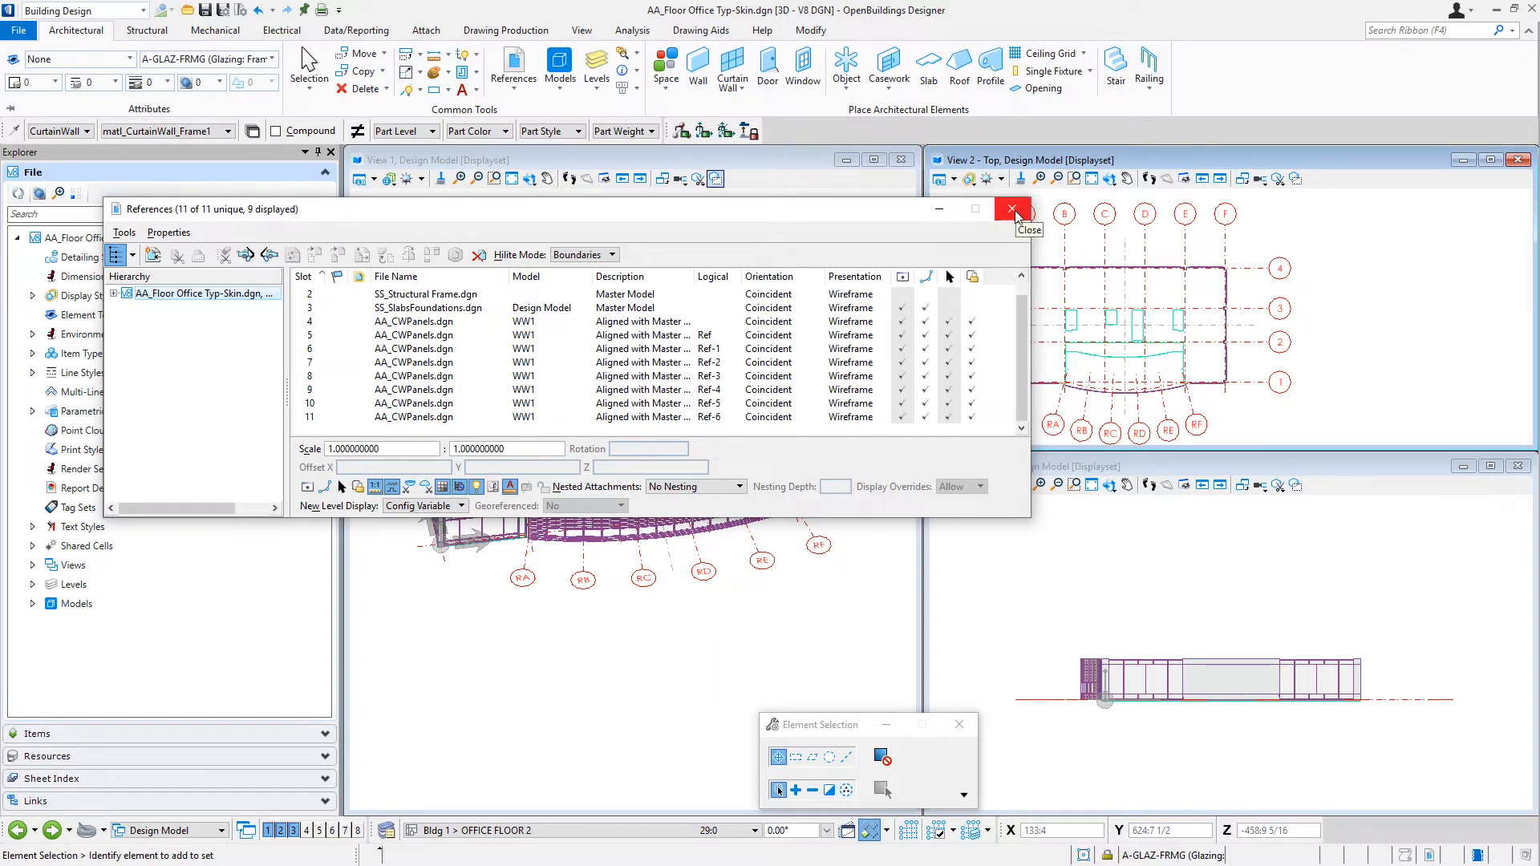
pyautogui.click(1013, 210)
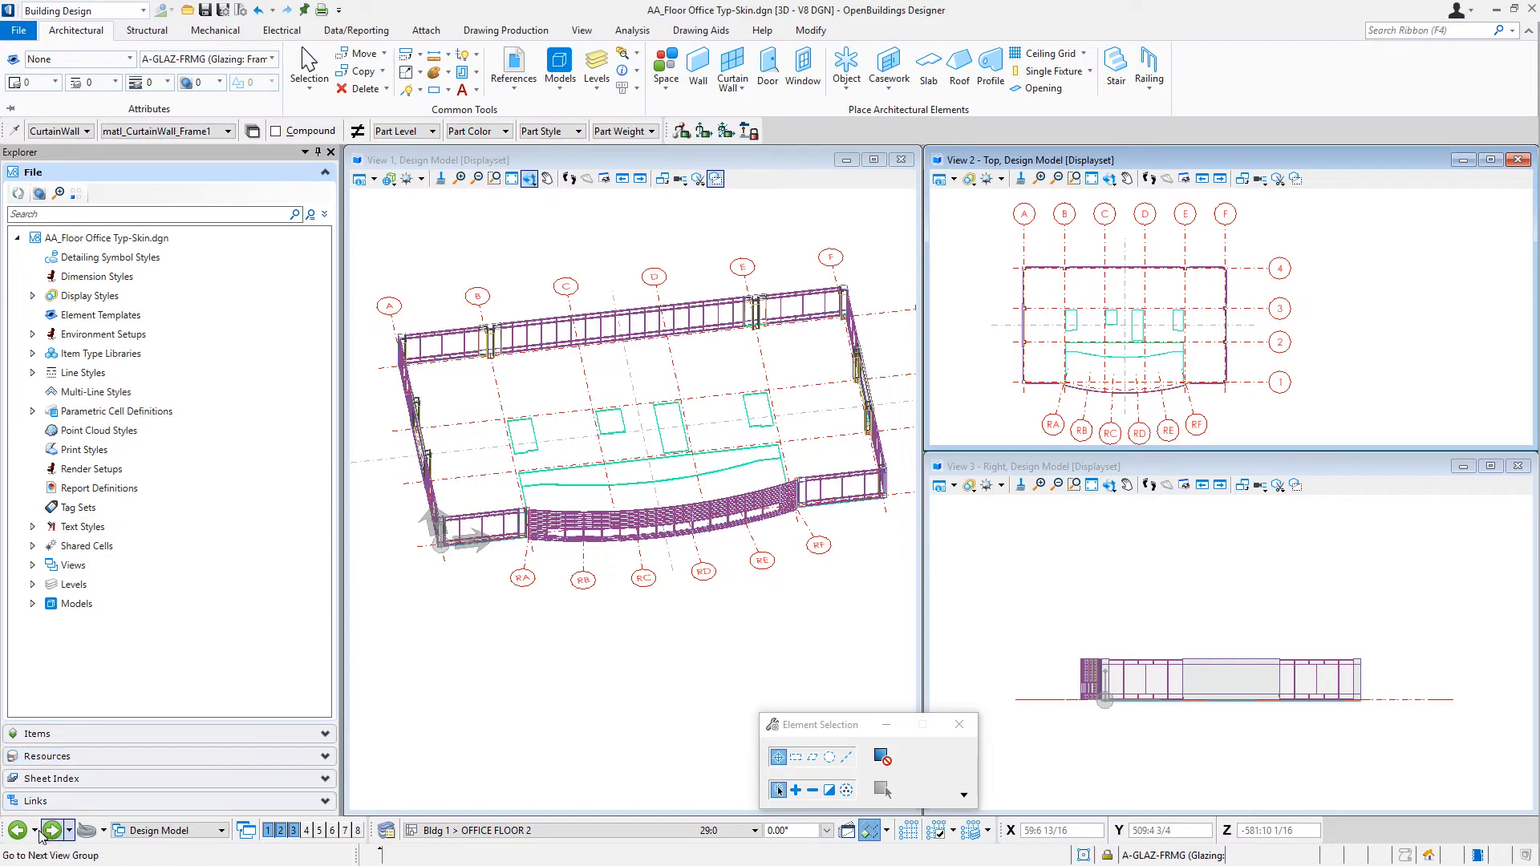
# Return to AA_Drawing Composition.dgn and examine the WW1 panel references nested in AA_Floor Office Typ-Skin.dgn under OFFICE FLOOR 2
pyautogui.click(70, 836)
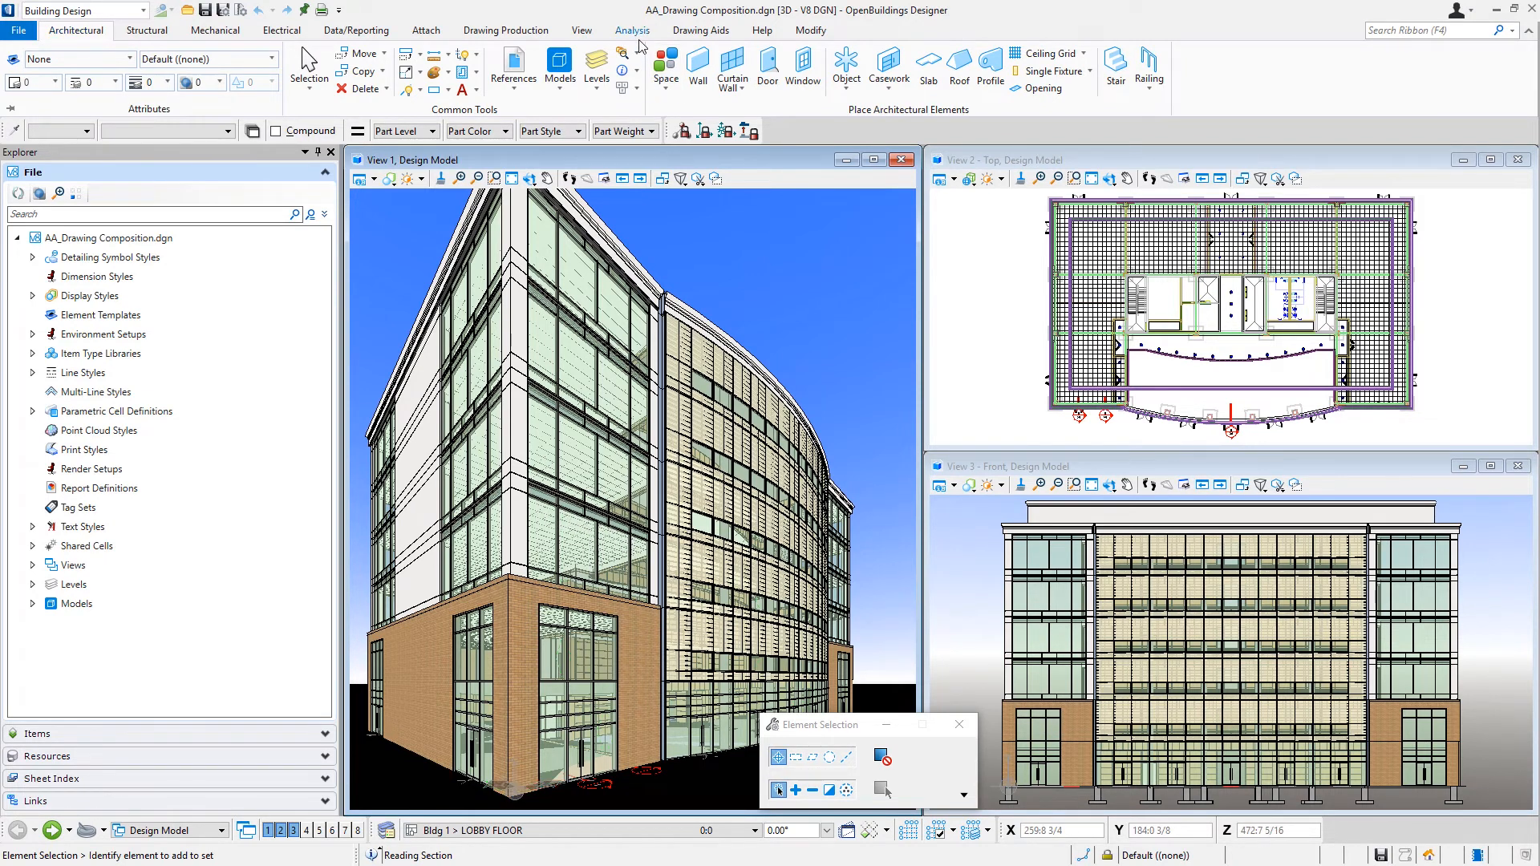
pyautogui.click(506, 93)
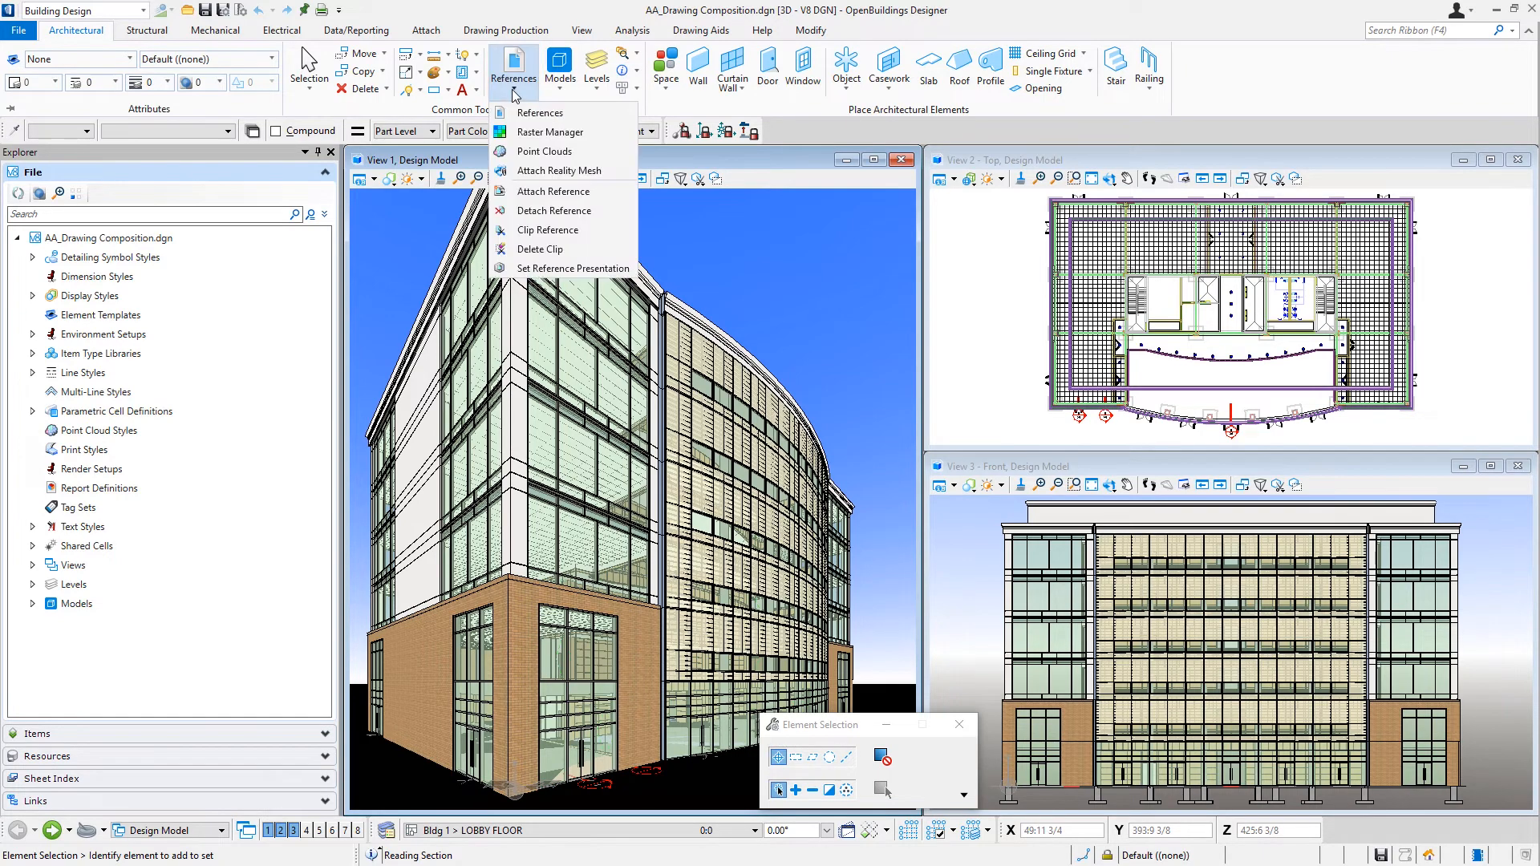
pyautogui.click(531, 127)
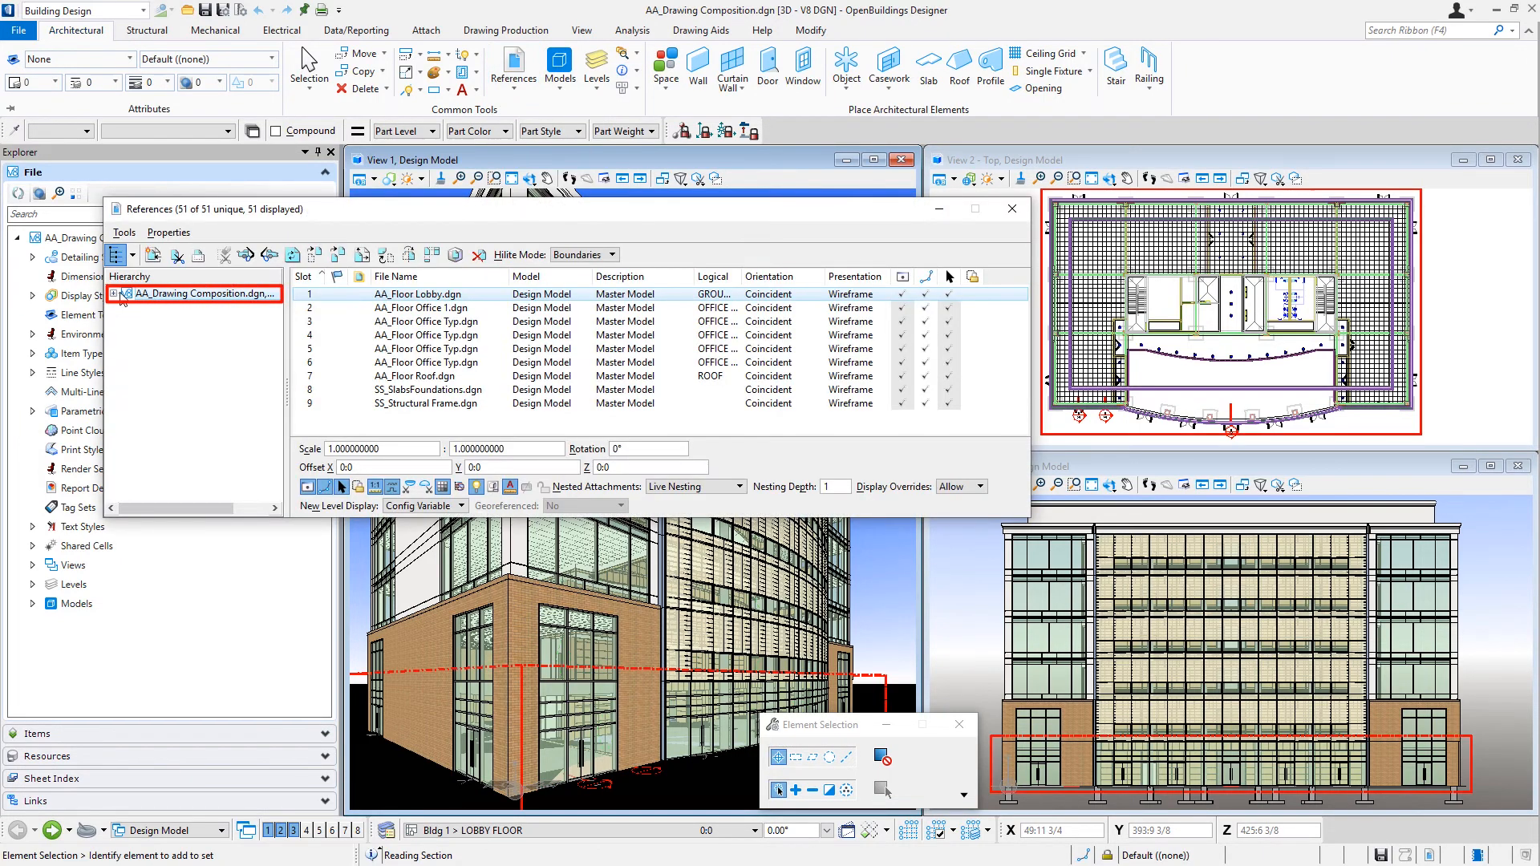
pyautogui.click(115, 294)
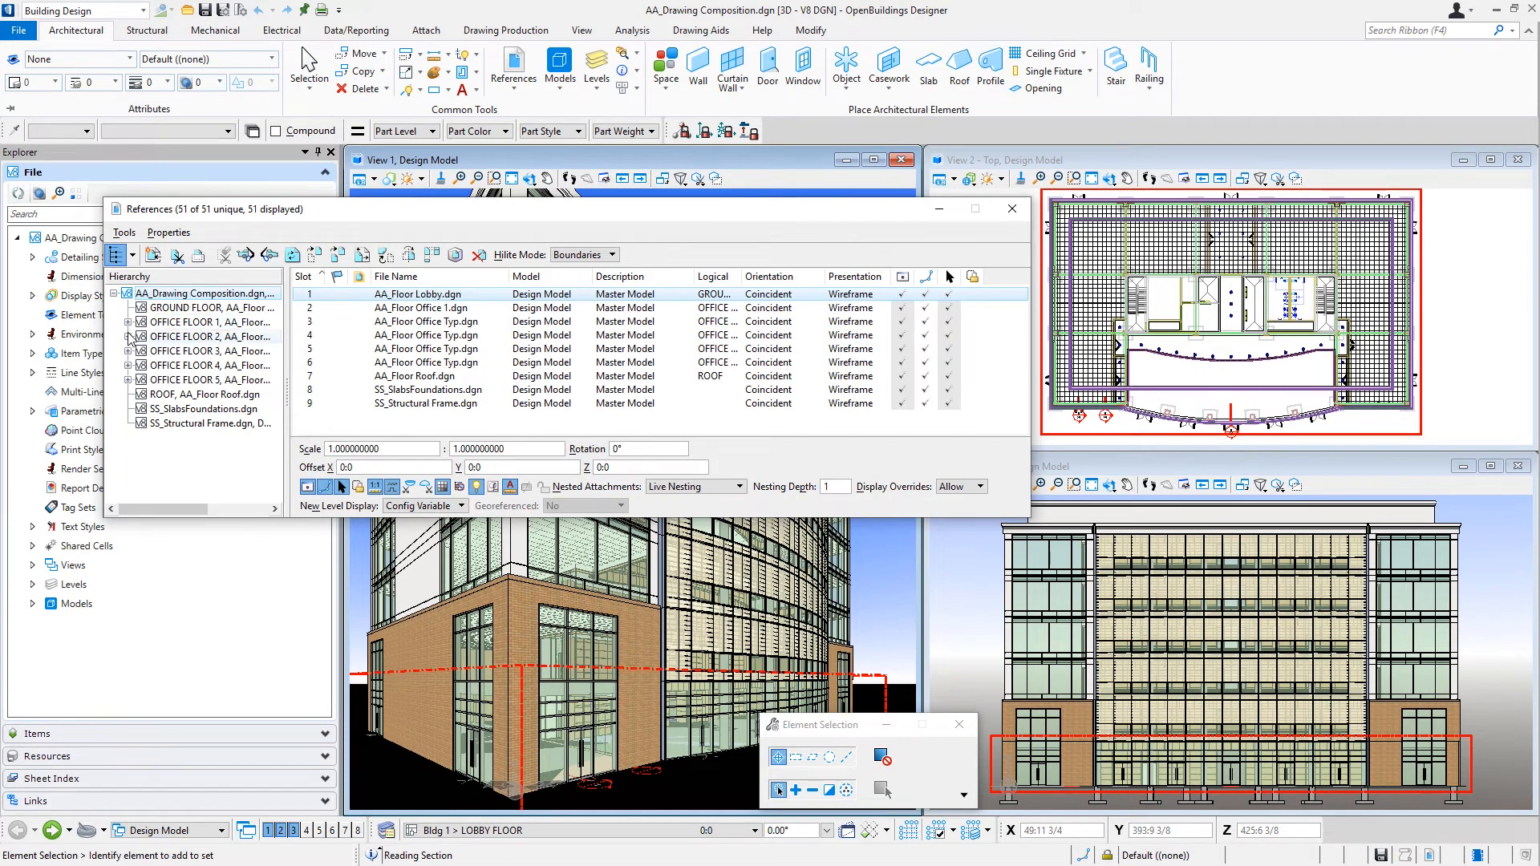
pyautogui.click(127, 337)
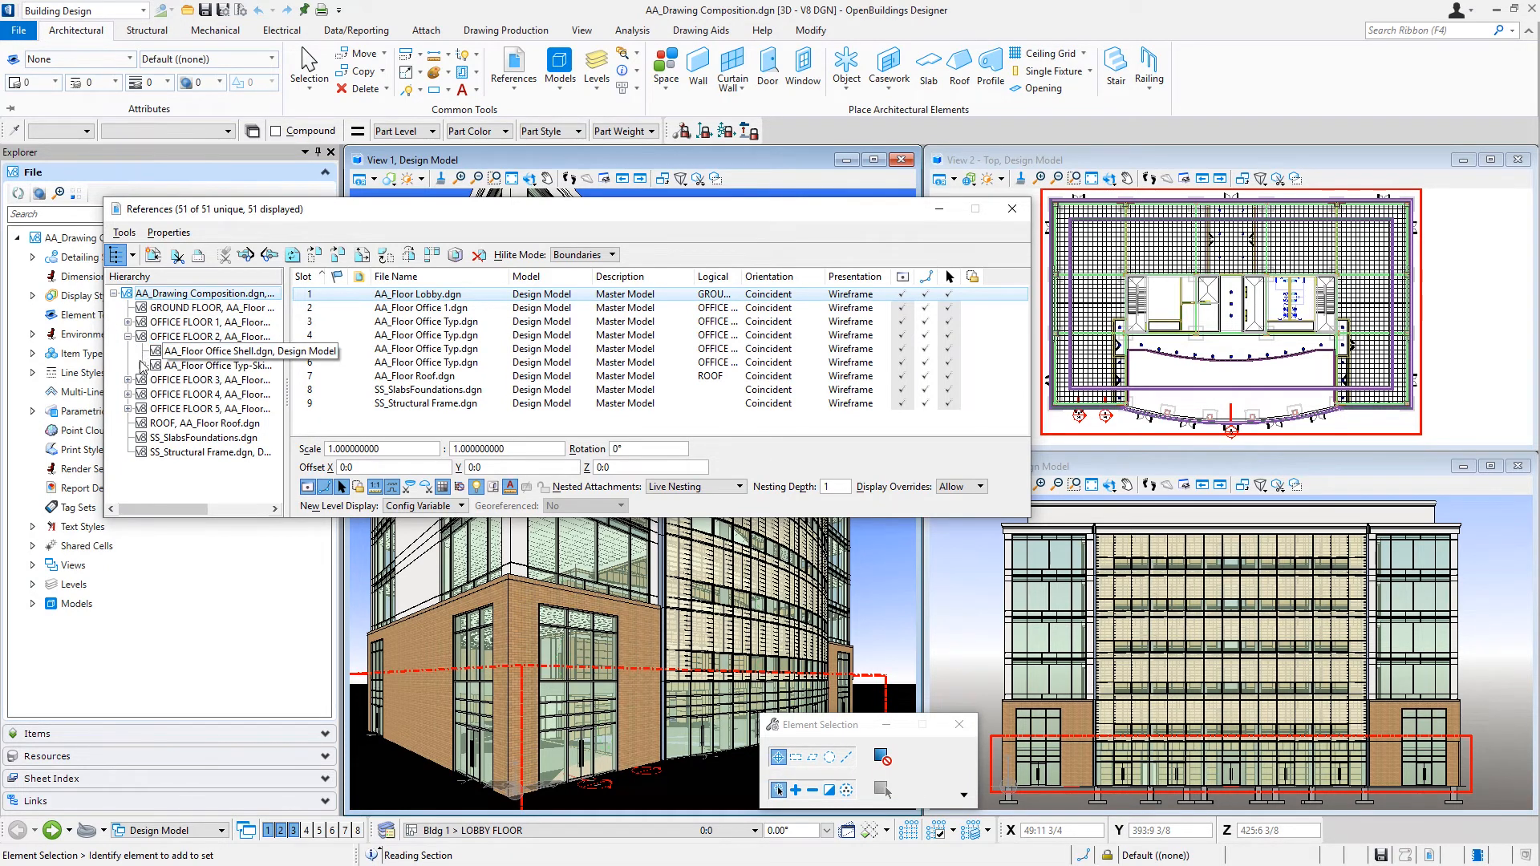
pyautogui.click(143, 365)
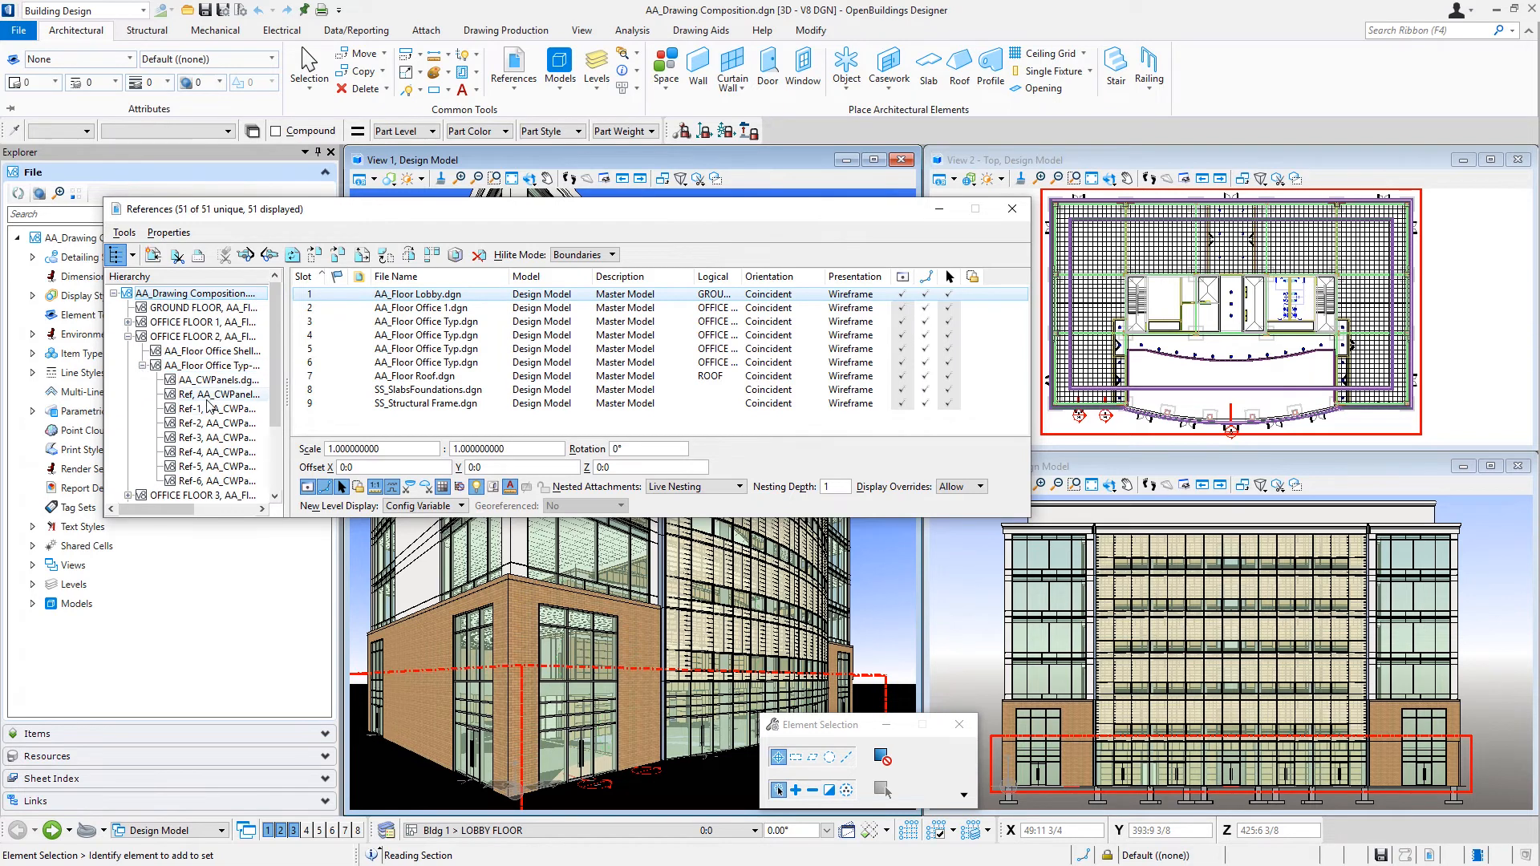
pyautogui.moveTo(287, 395); pyautogui.dragTo(373, 401)
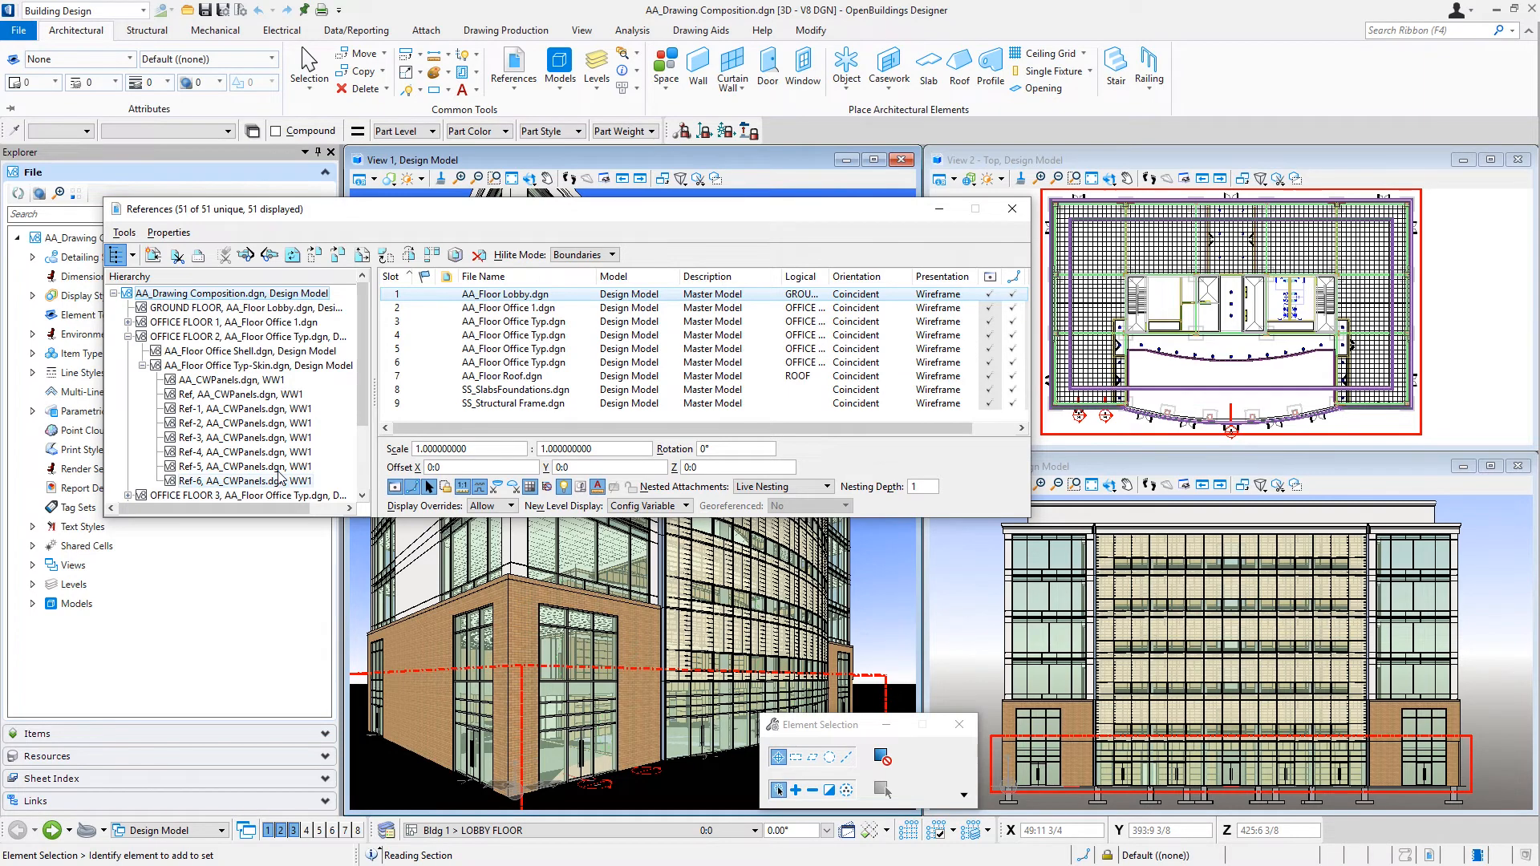
pyautogui.click(1008, 210)
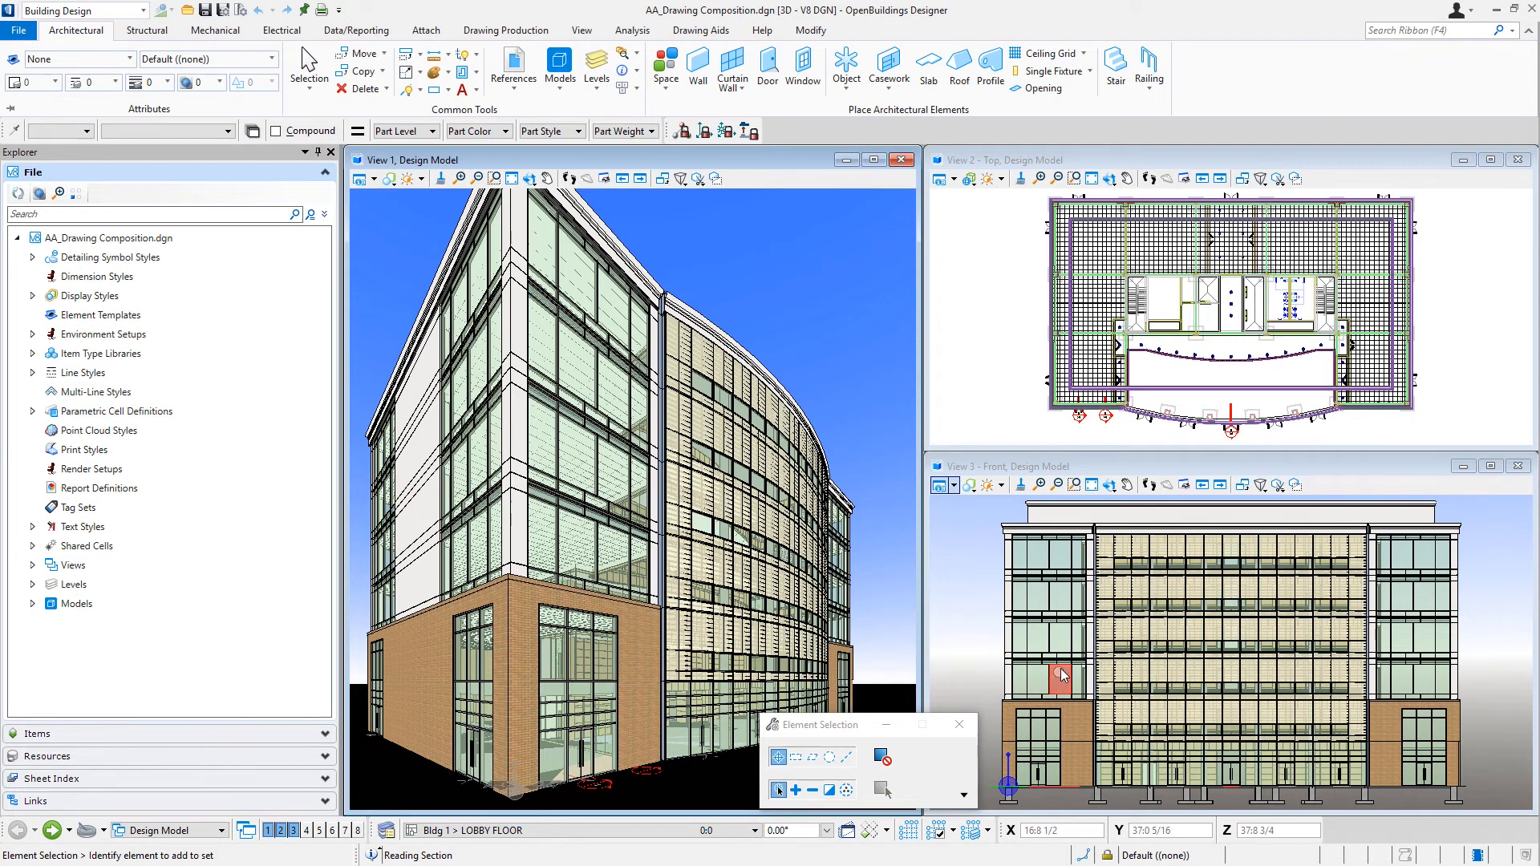
# Activate the AA_CWPanels.dgn, WW1 reference from the OFFICE FLOOR 3 corner window panel in the front view
pyautogui.click(1051, 642)
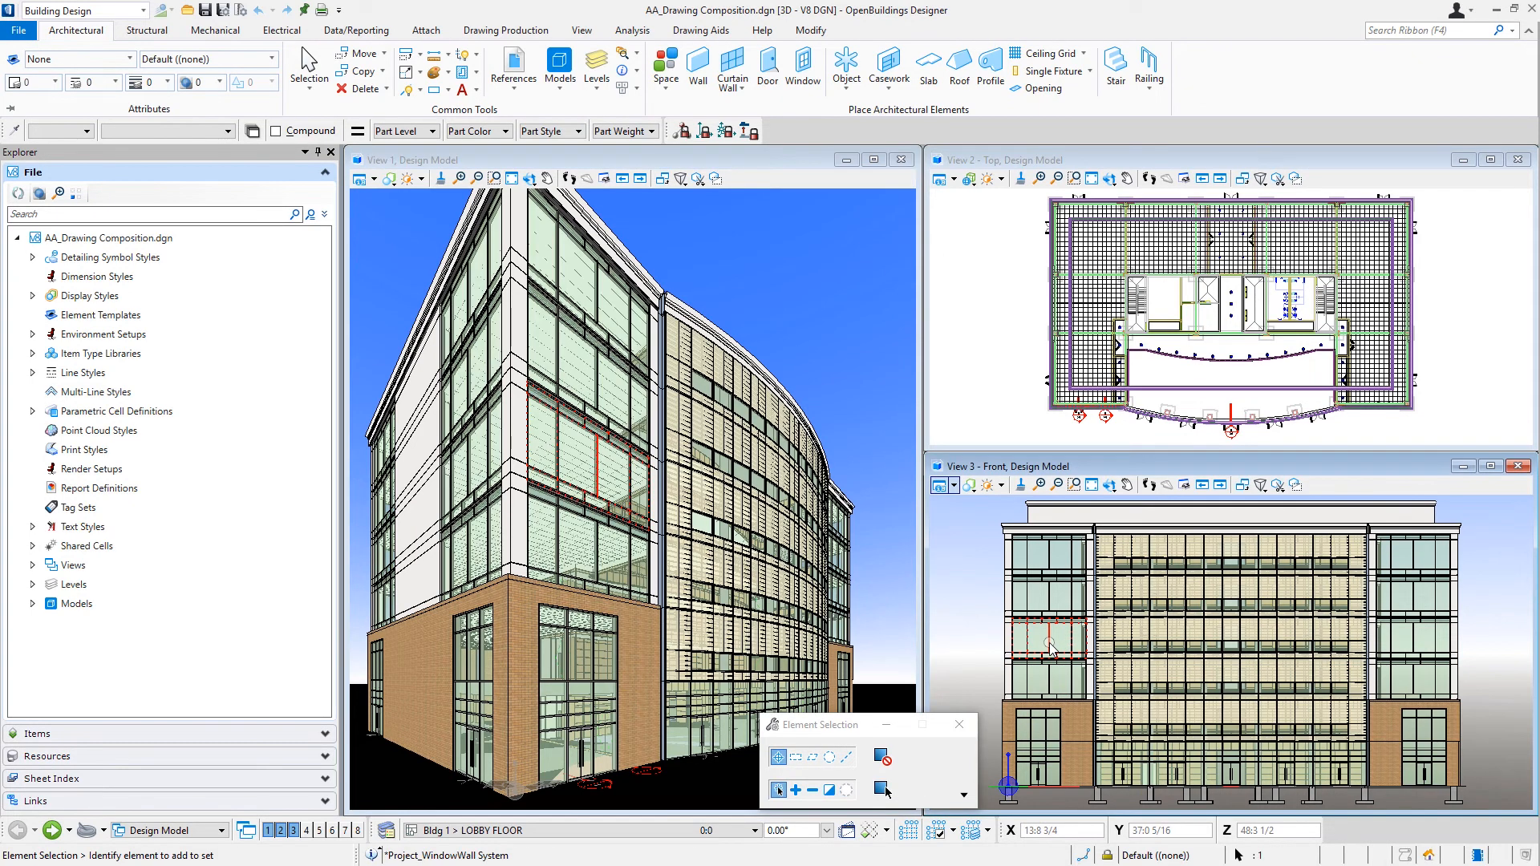
pyautogui.rightClick(1051, 642)
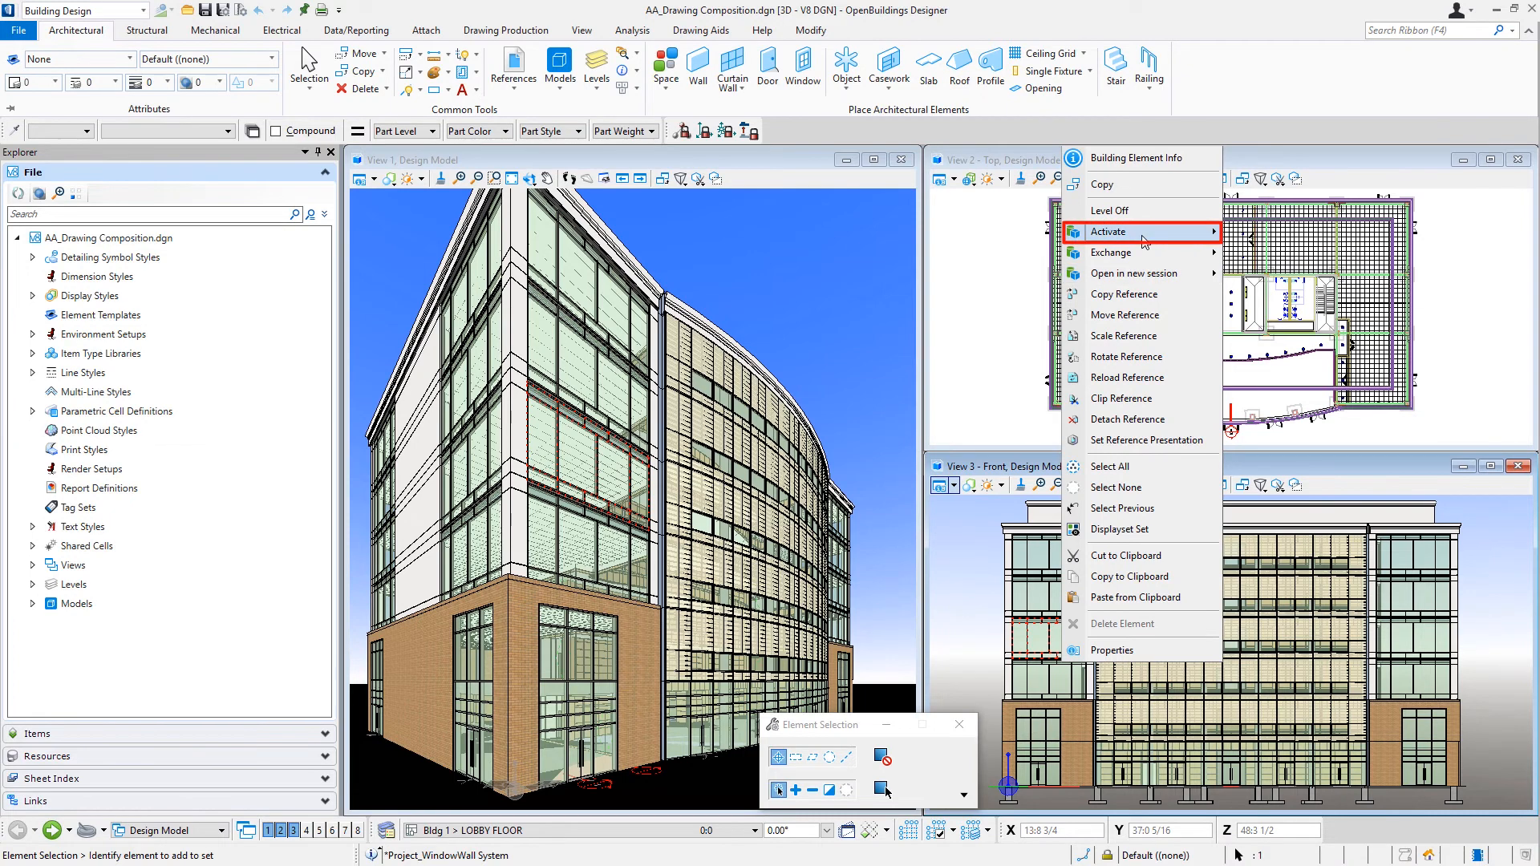
pyautogui.moveTo(1145, 240)
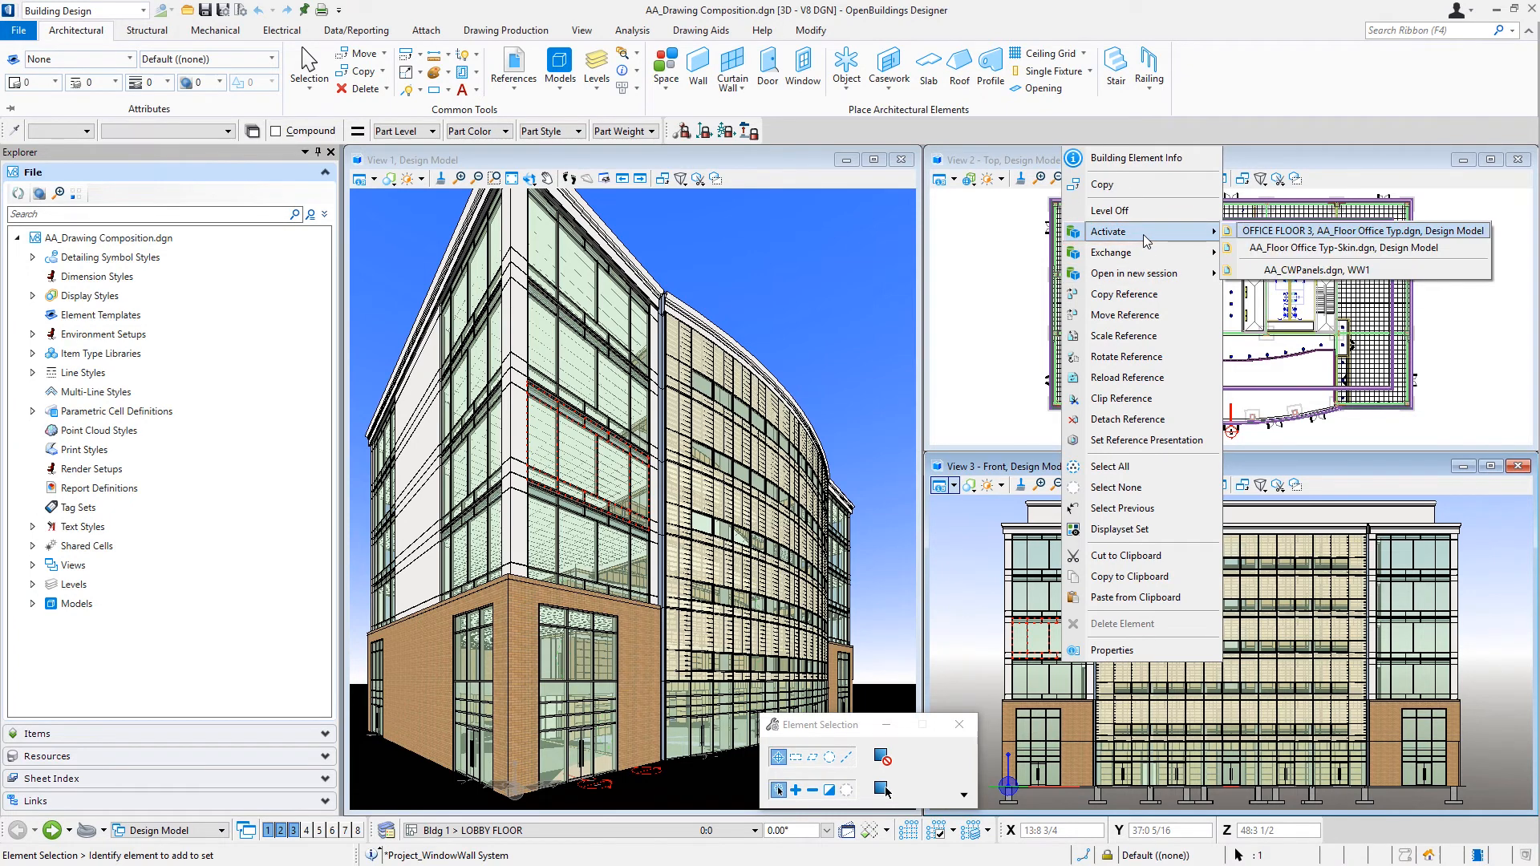
pyautogui.click(1367, 272)
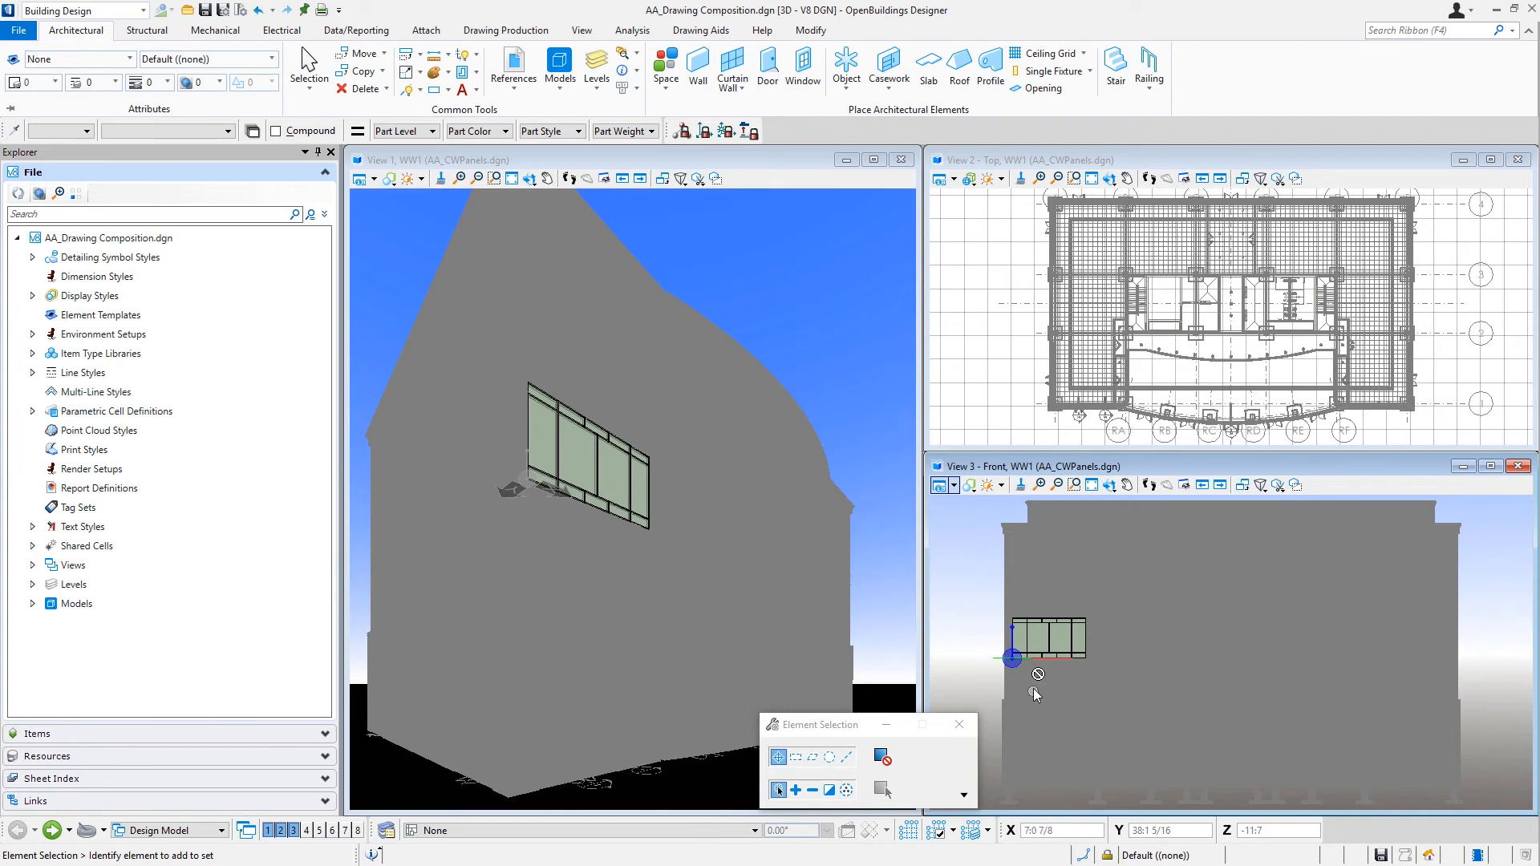
# Add a horizontal mullion across the WW1 curtain wall, 2 ft above its lower horizontal mullion, and deselect the wall
pyautogui.scroll(5, 1027, 667)
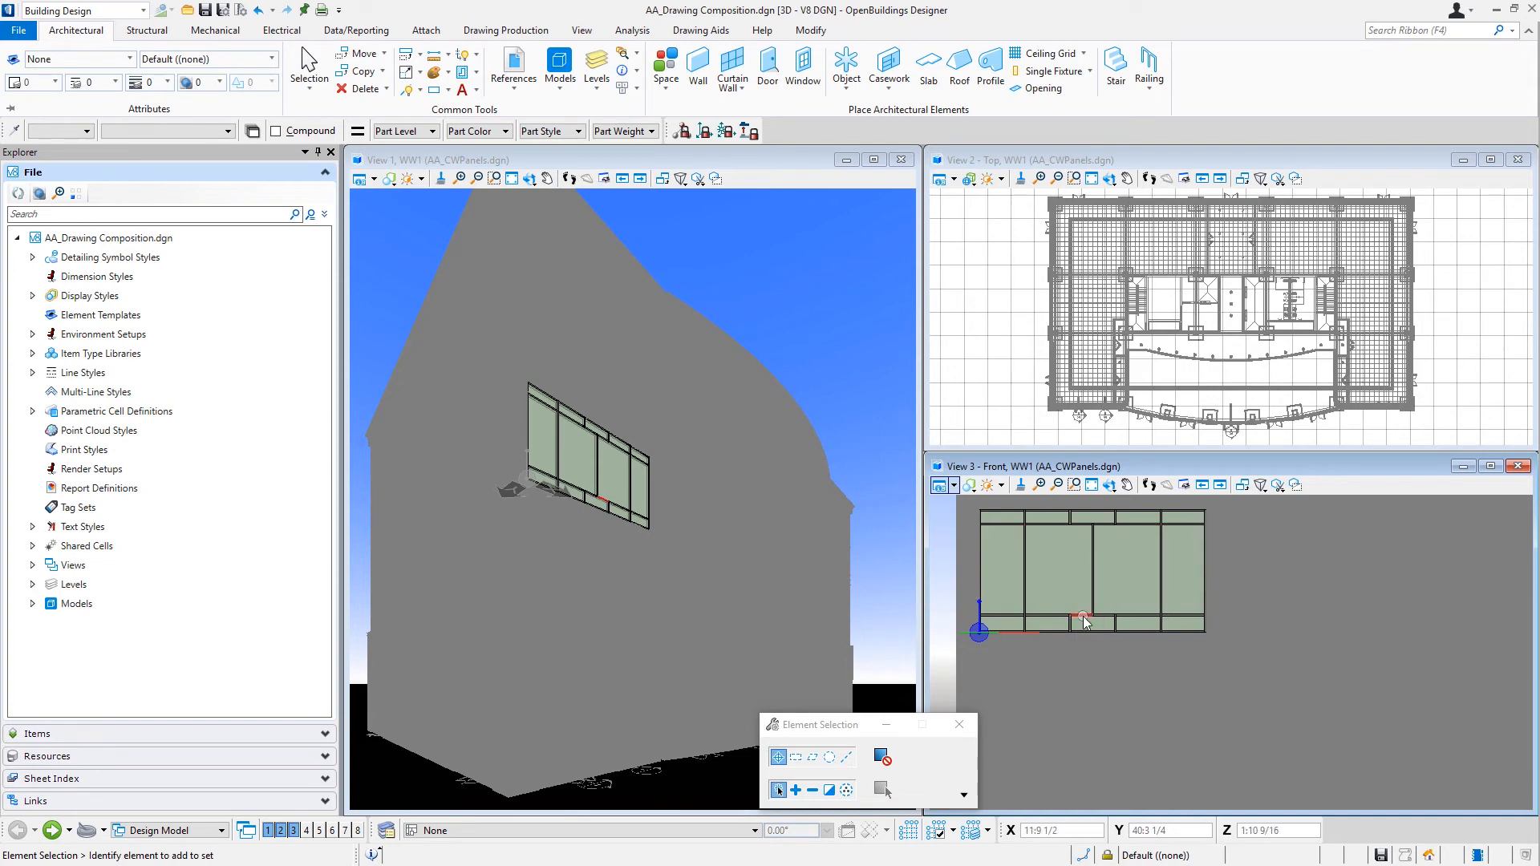
pyautogui.click(1082, 616)
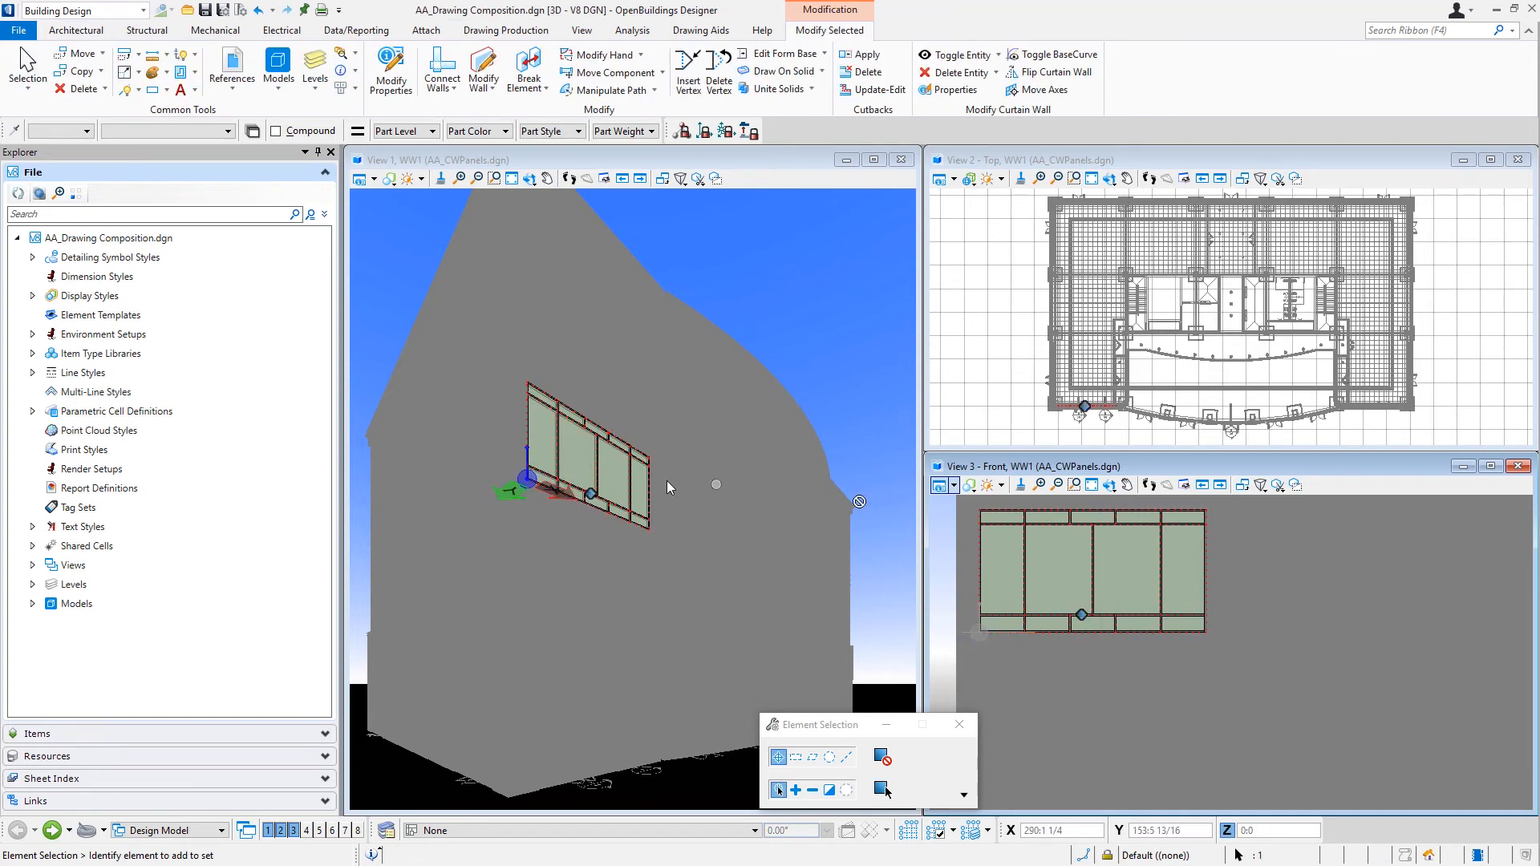
pyautogui.moveTo(594, 496)
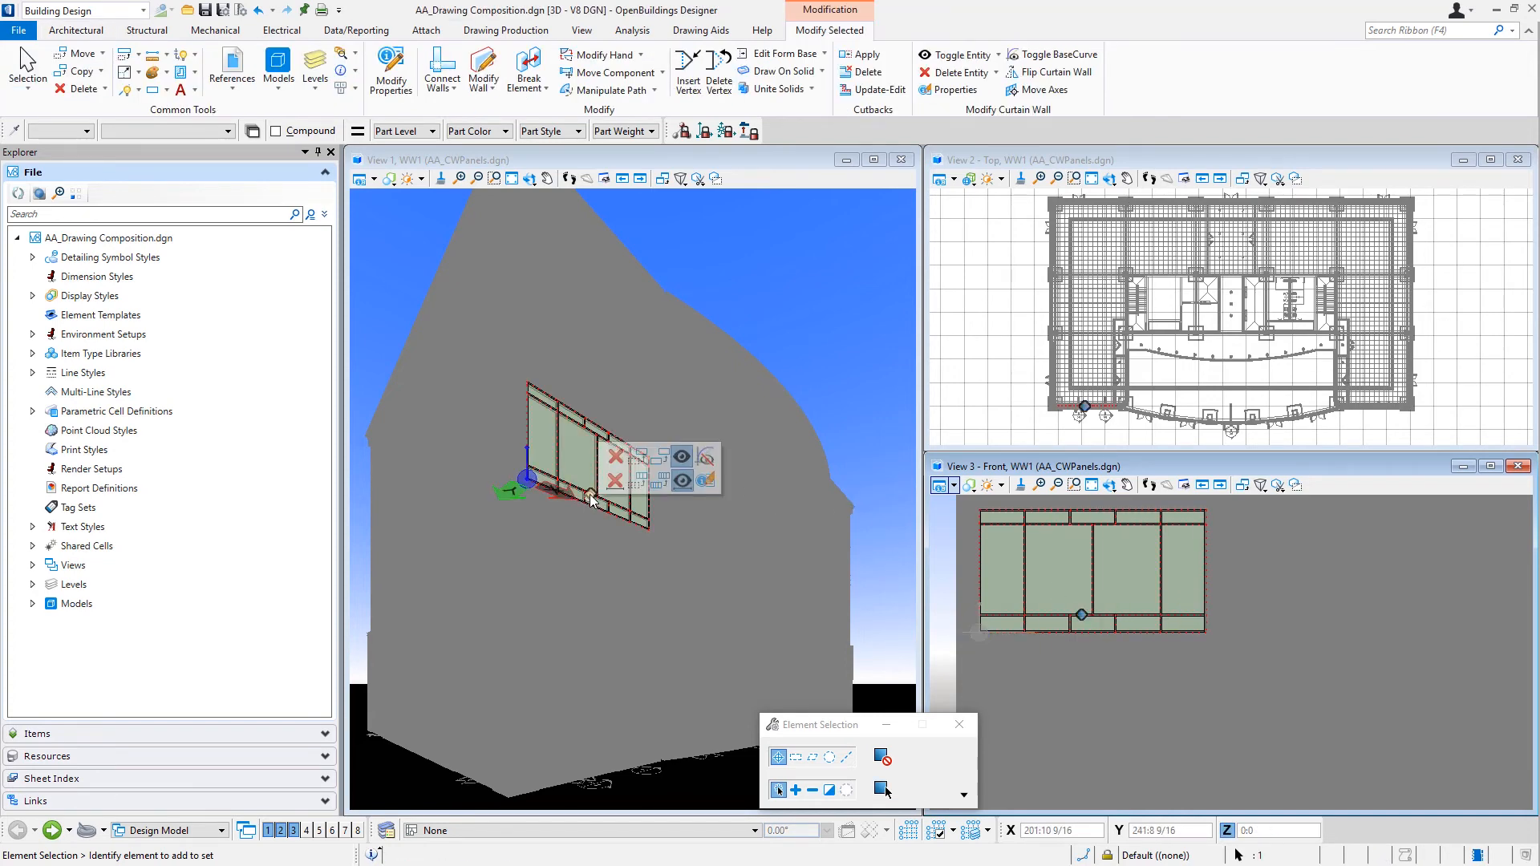
pyautogui.click(661, 481)
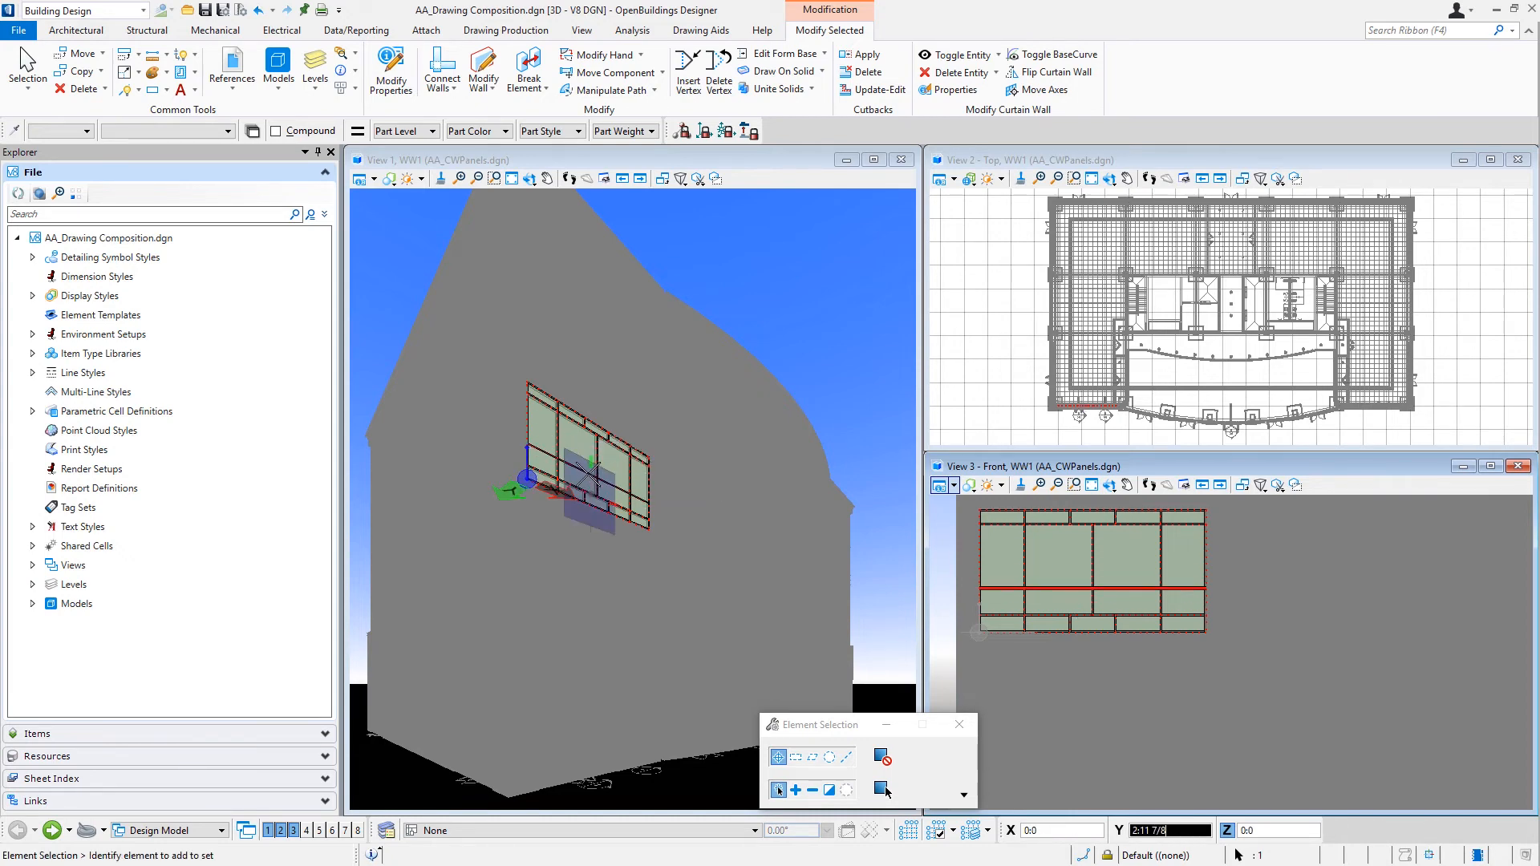
pyautogui.write('2')
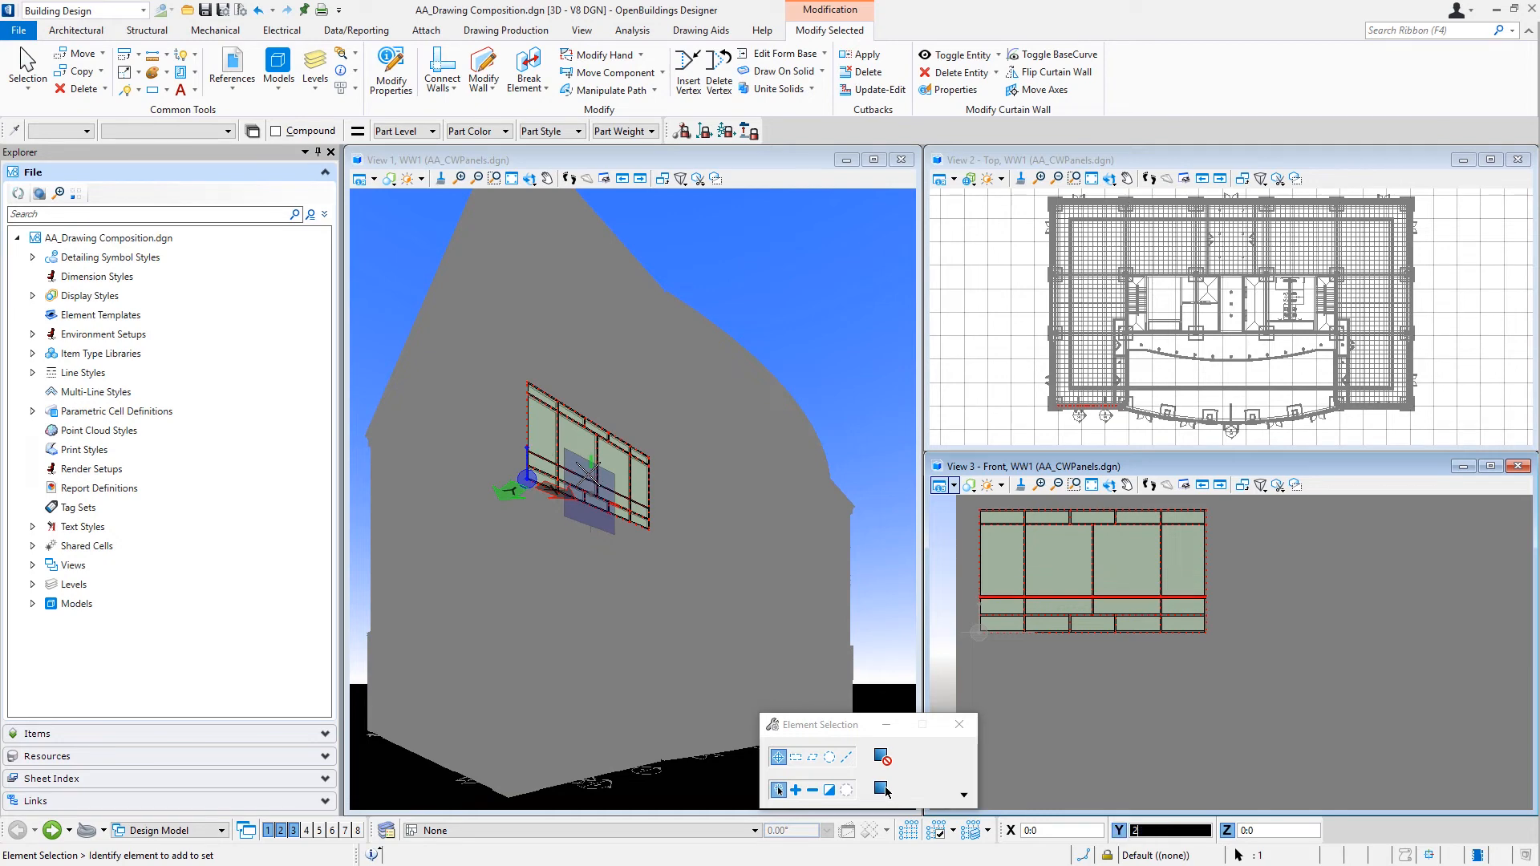
pyautogui.press('Return')
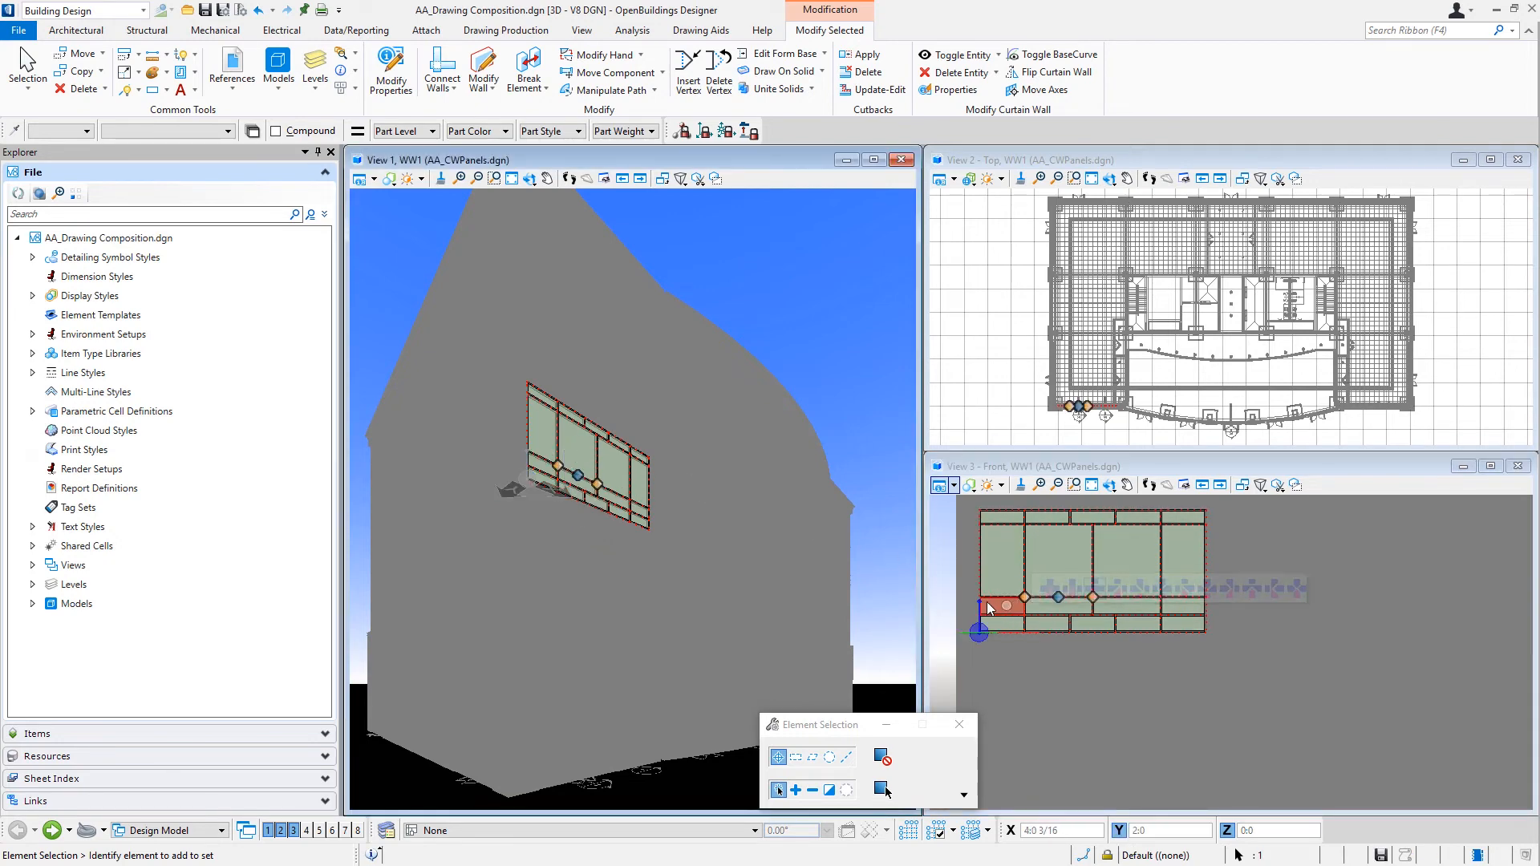
pyautogui.click(943, 532)
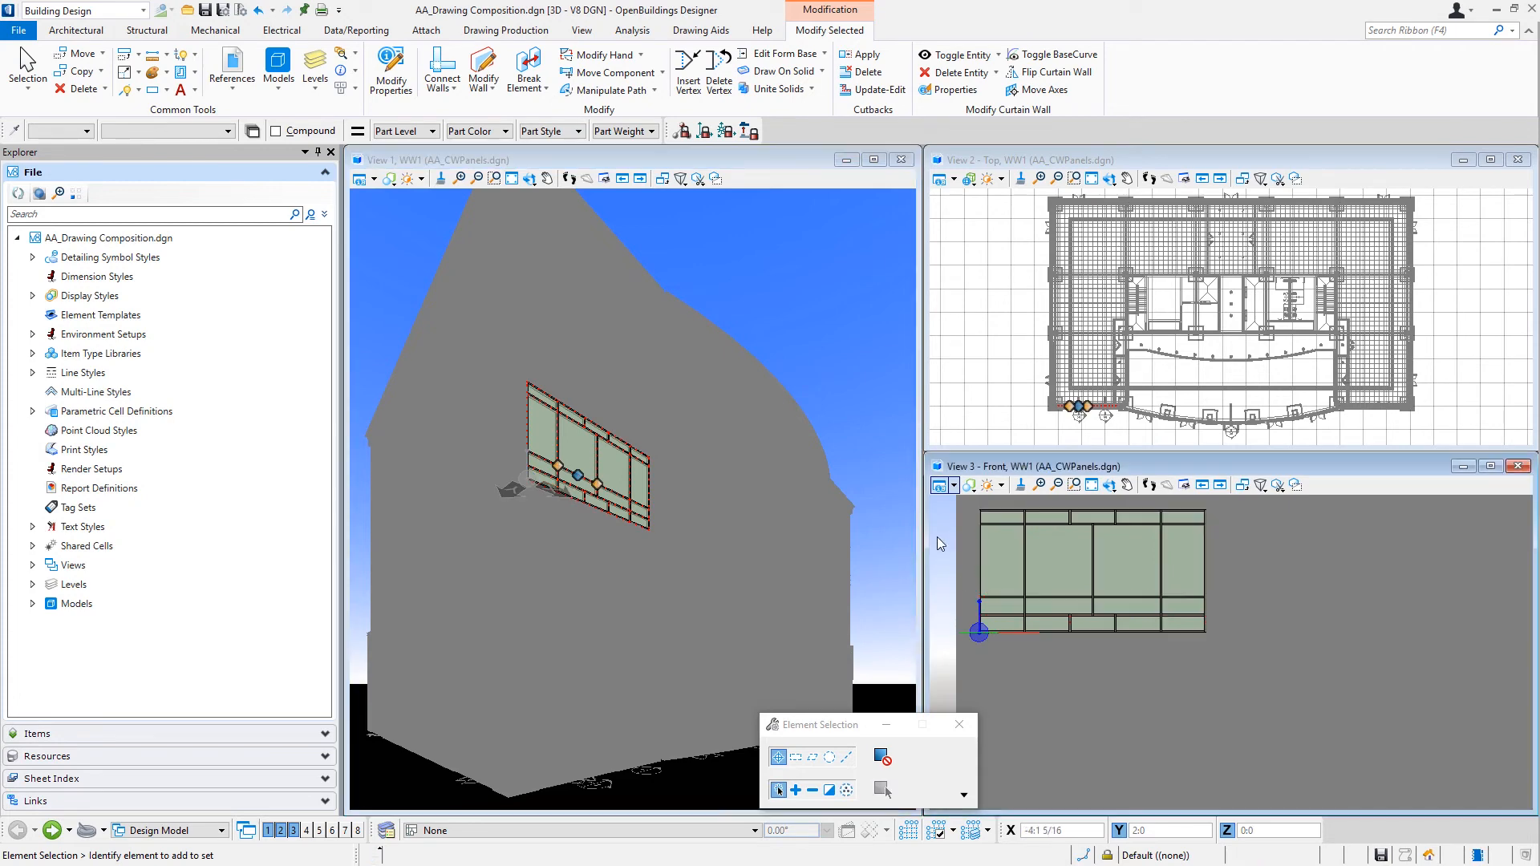
# Change the full row of glazing panels between the WW1 curtain wall's new and lower horizontal mullions to *XYZ_ Operable Panel-1
pyautogui.click(1070, 605)
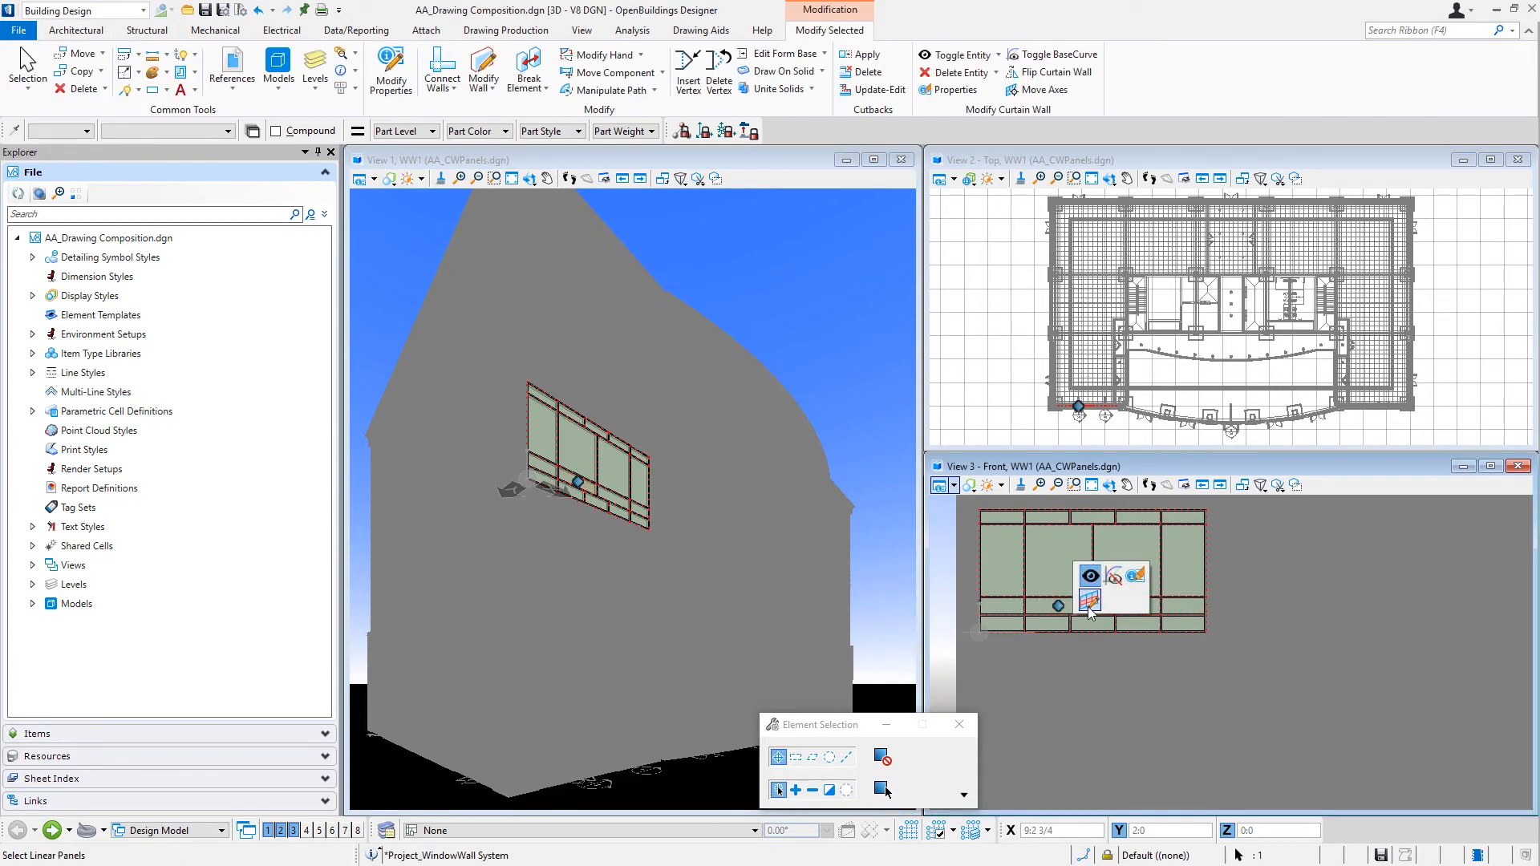
pyautogui.click(1091, 609)
pyautogui.click(1084, 612)
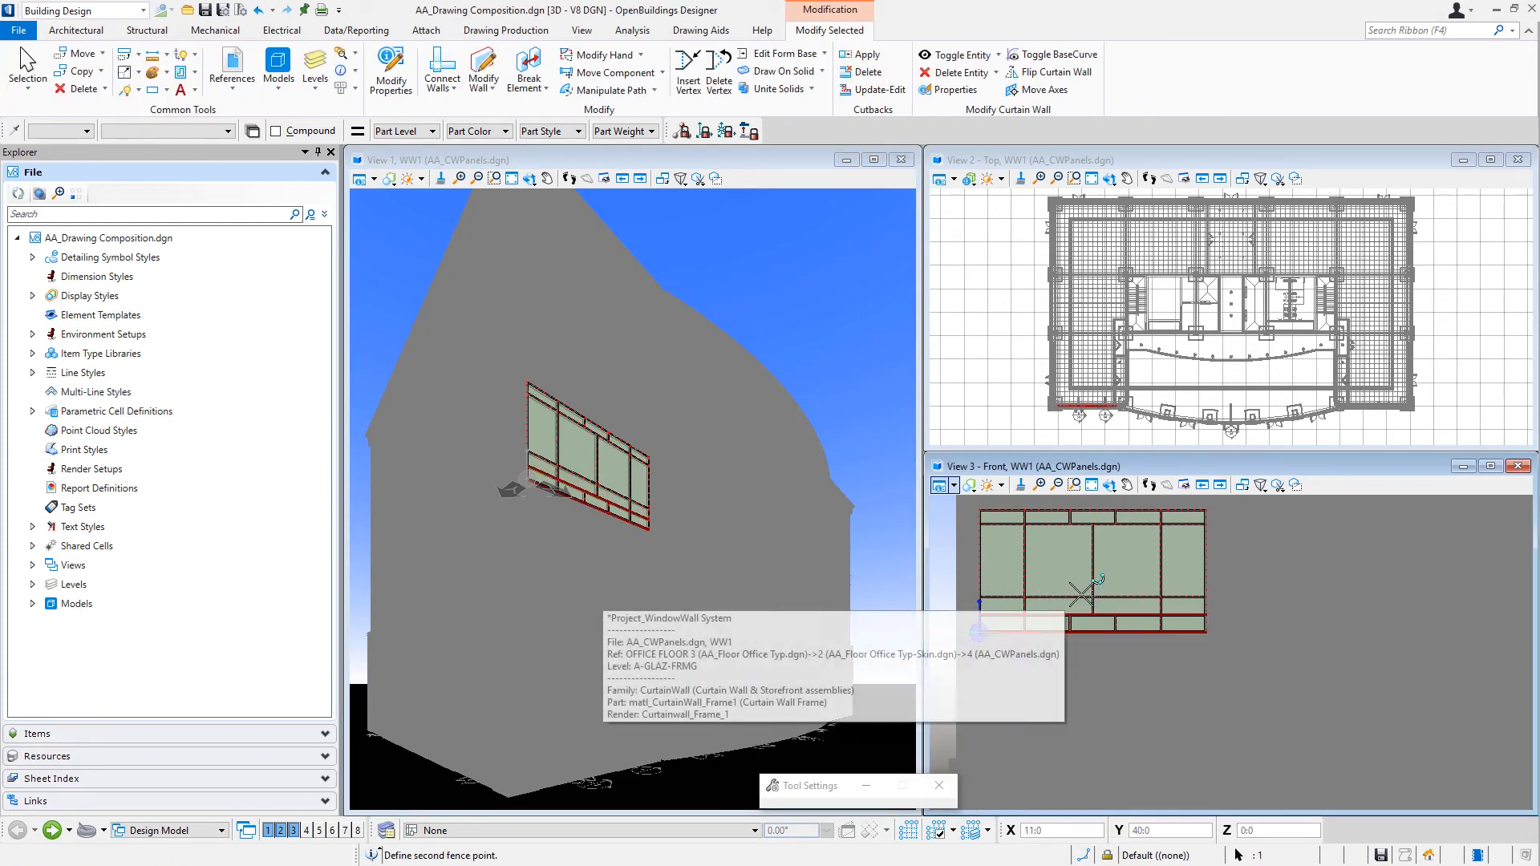
pyautogui.click(1091, 599)
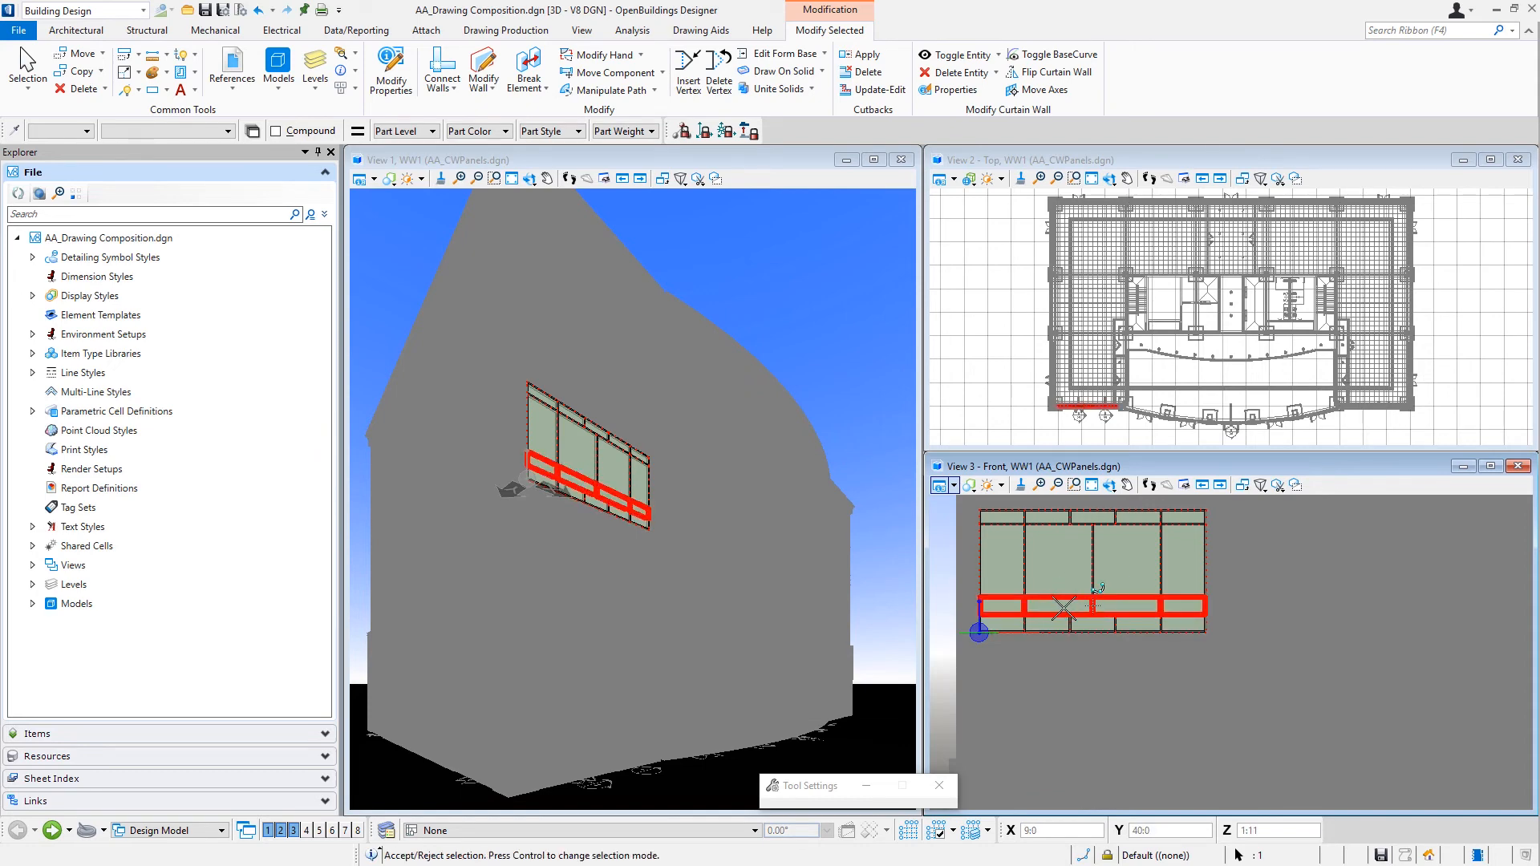
pyautogui.click(1098, 588)
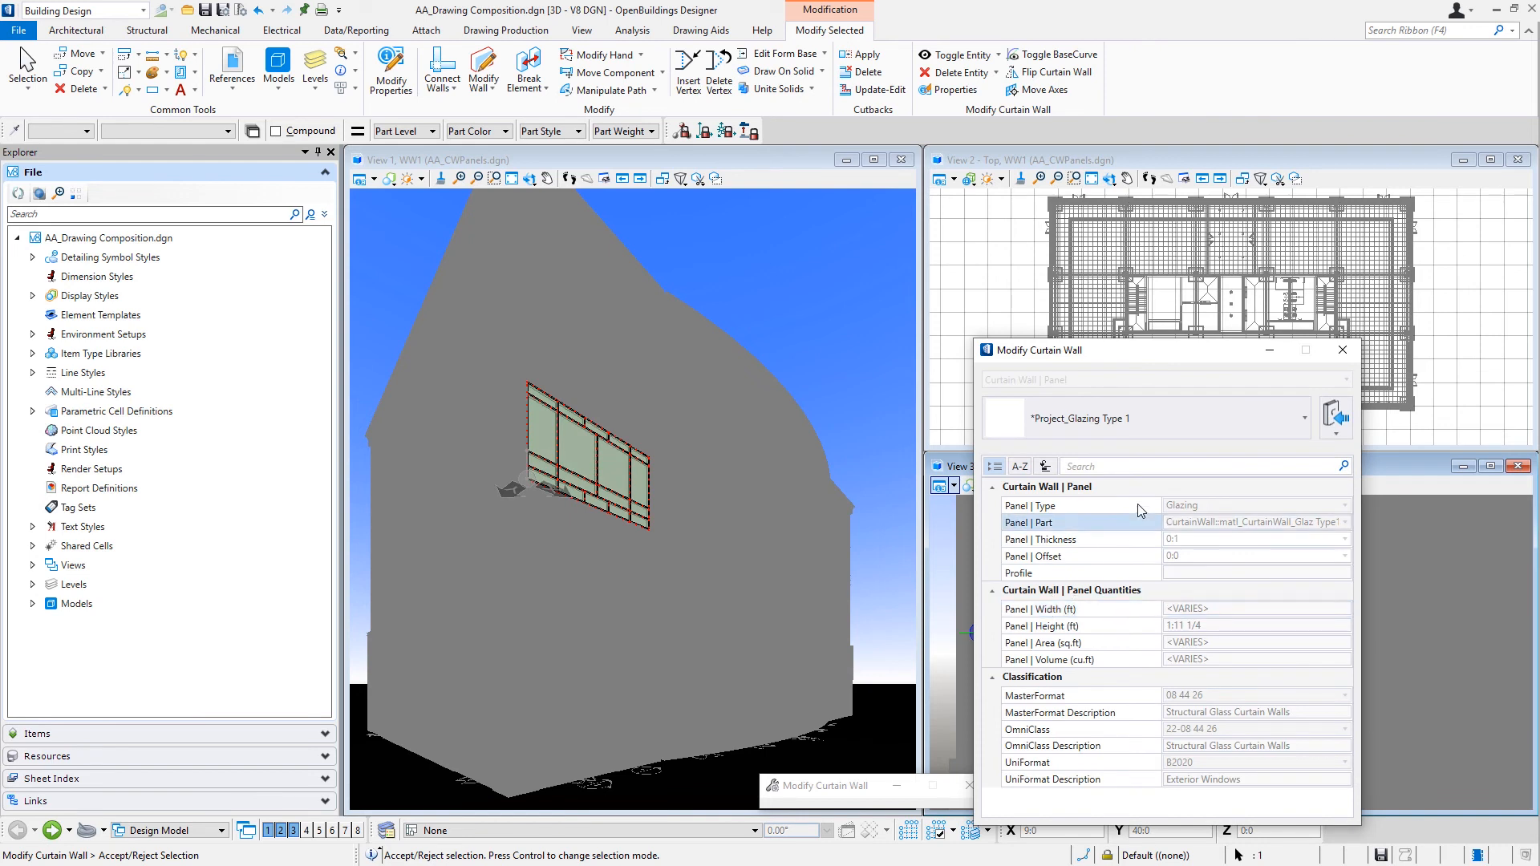
pyautogui.click(1149, 426)
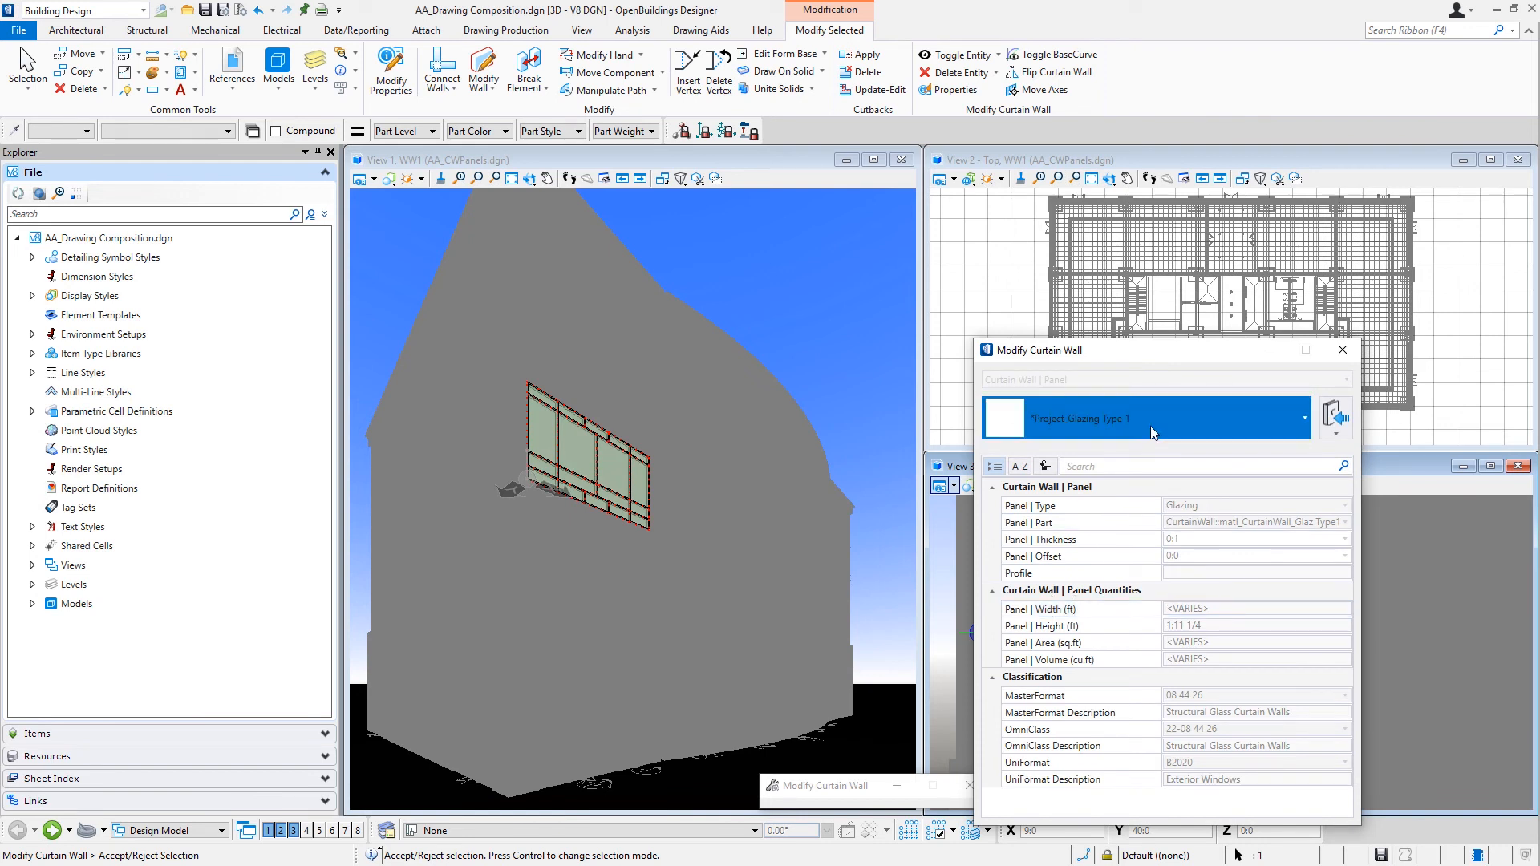
pyautogui.scroll(-5, 1166, 647)
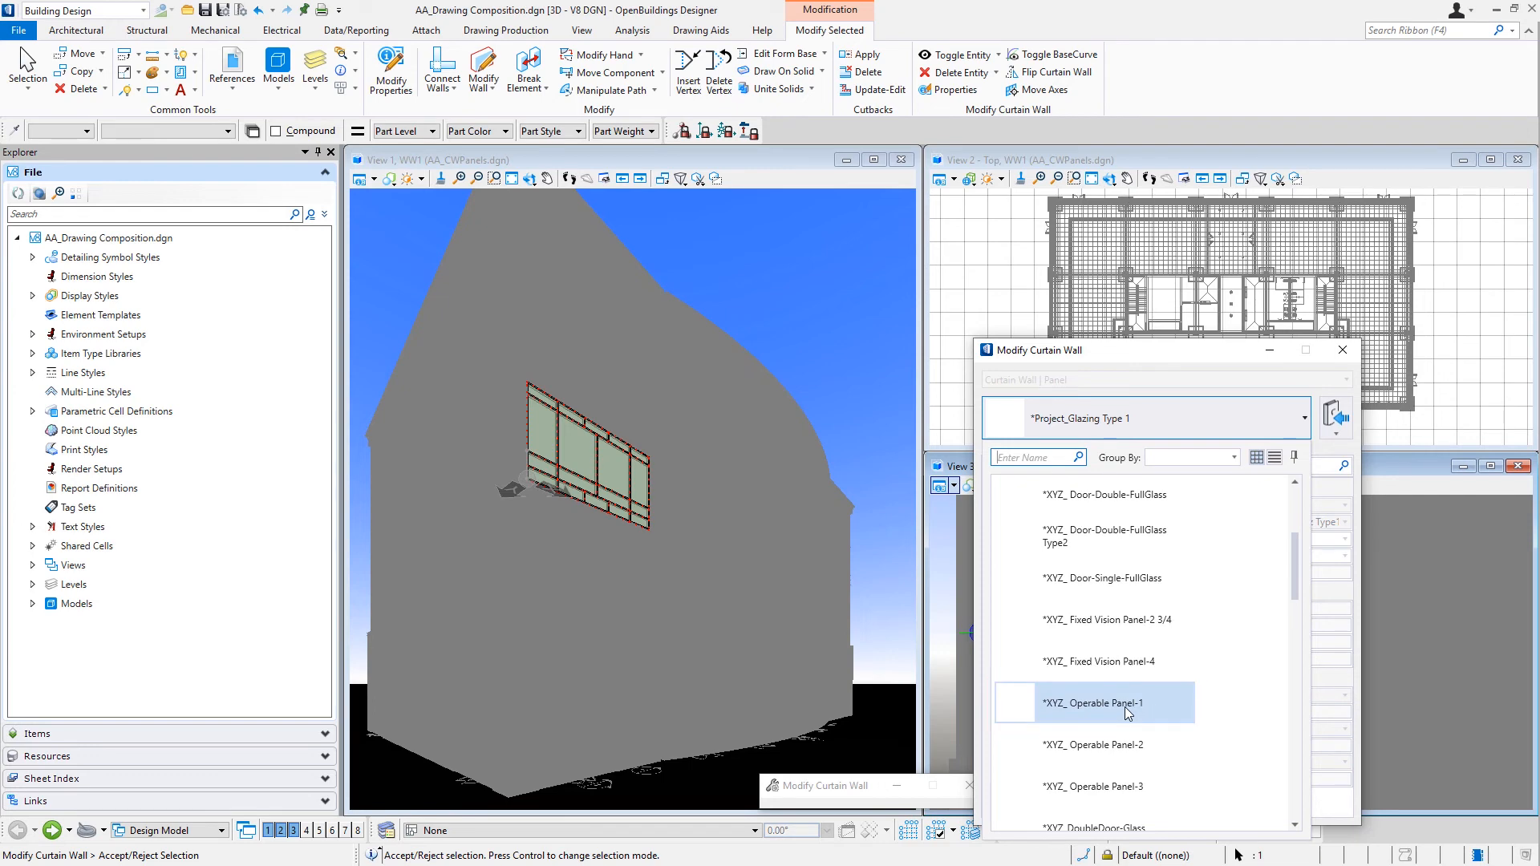
pyautogui.click(1126, 712)
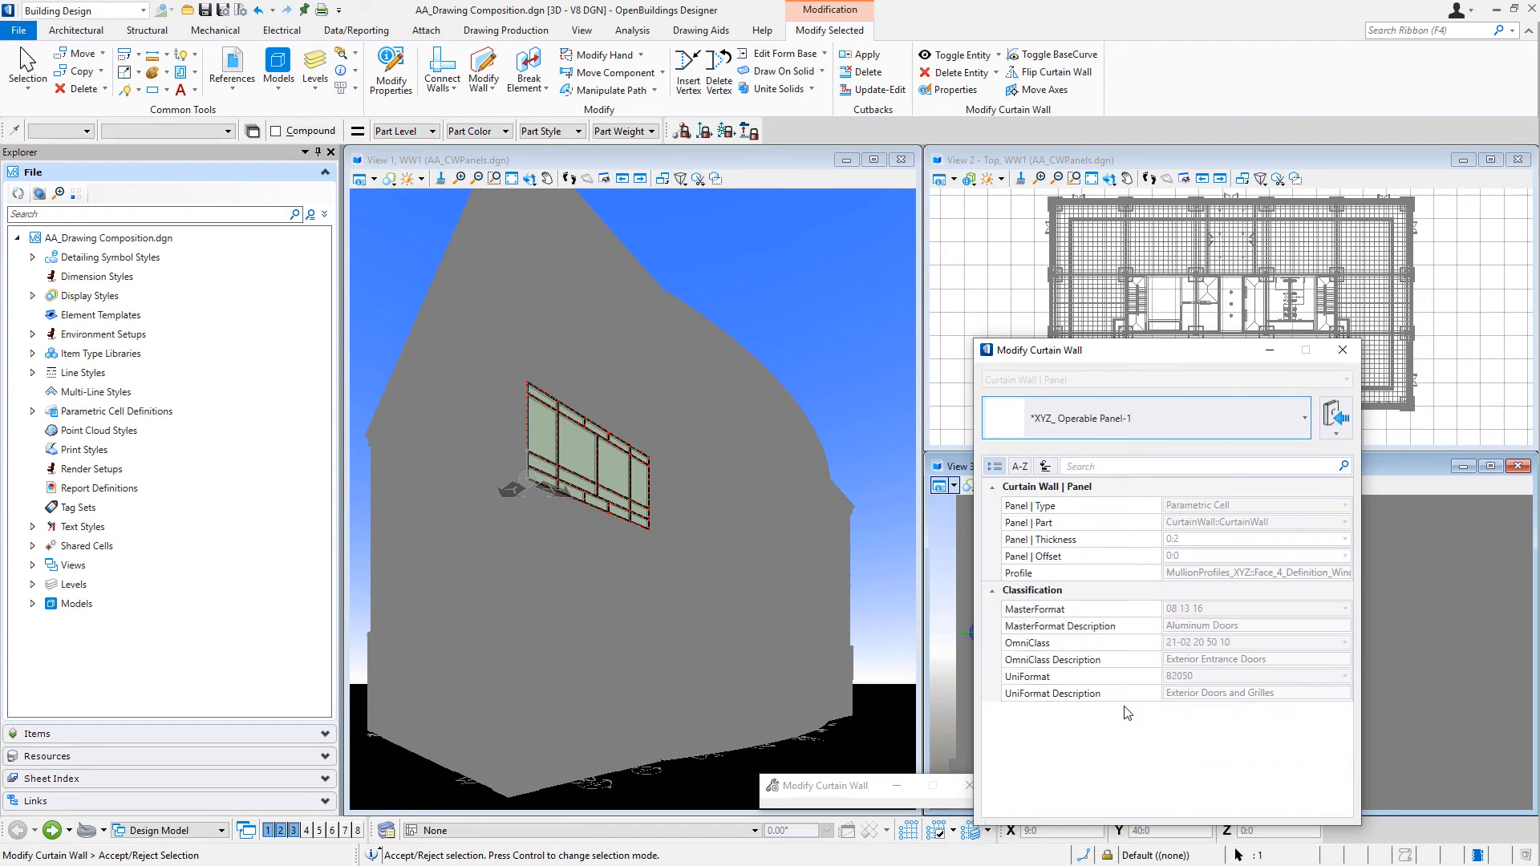
pyautogui.rightClick(940, 538)
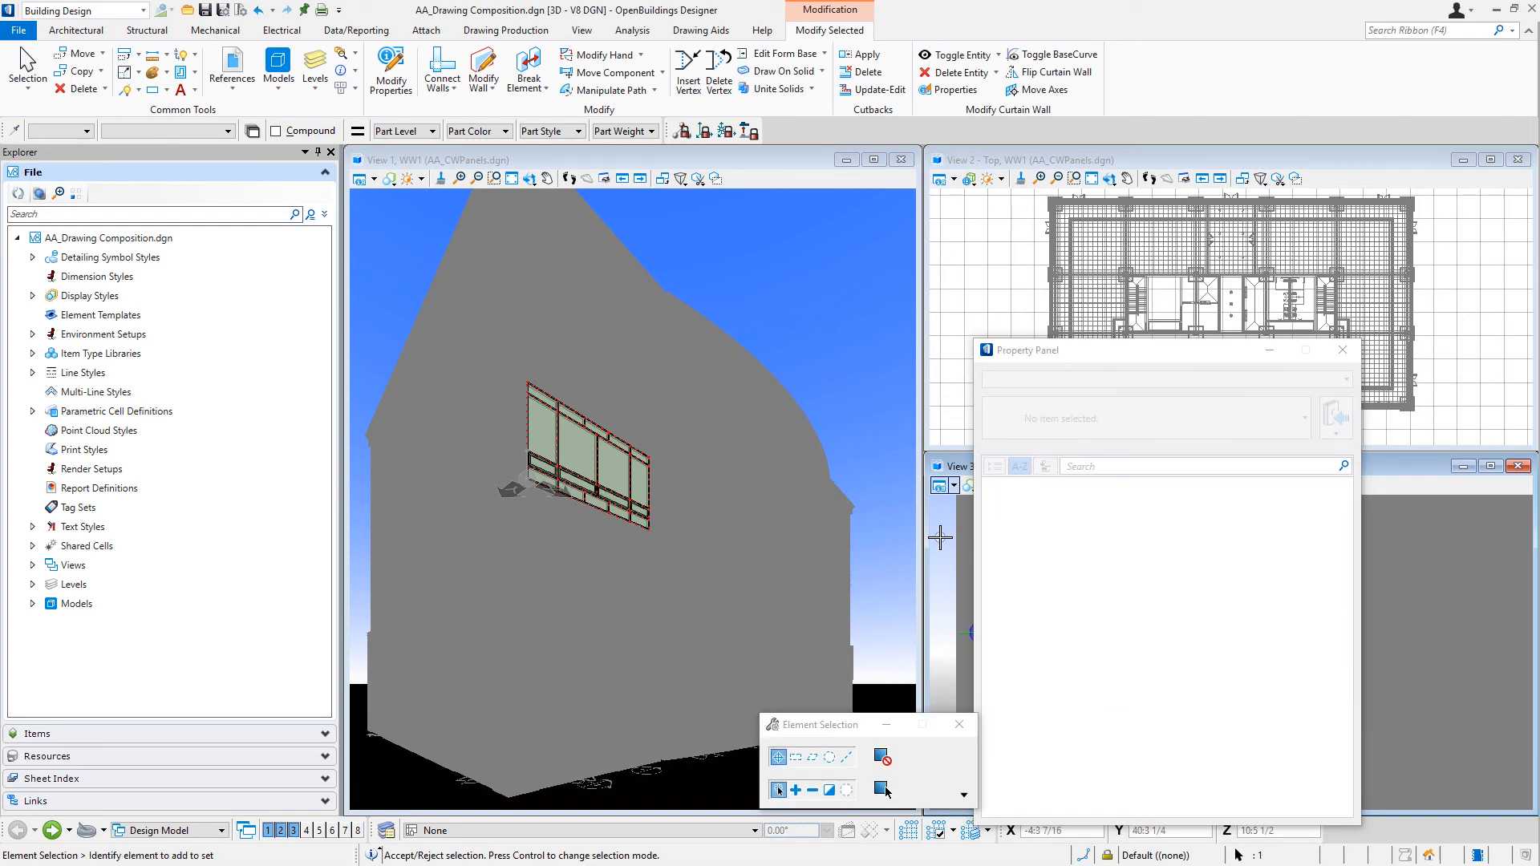
pyautogui.click(1342, 350)
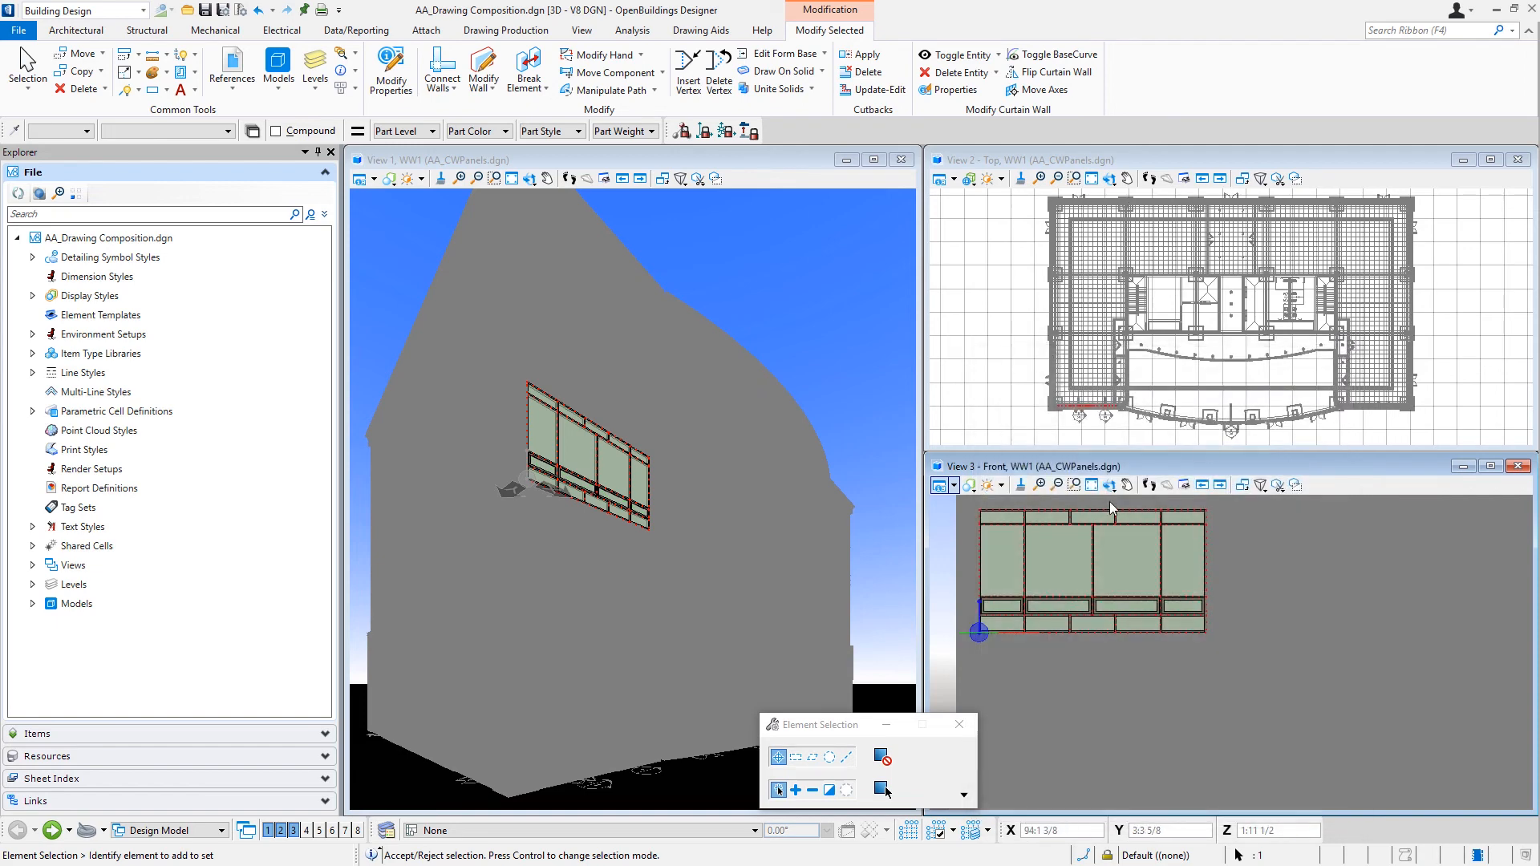
# Deactivate the WW1 reference to return to the drawing composition
pyautogui.rightClick(944, 547)
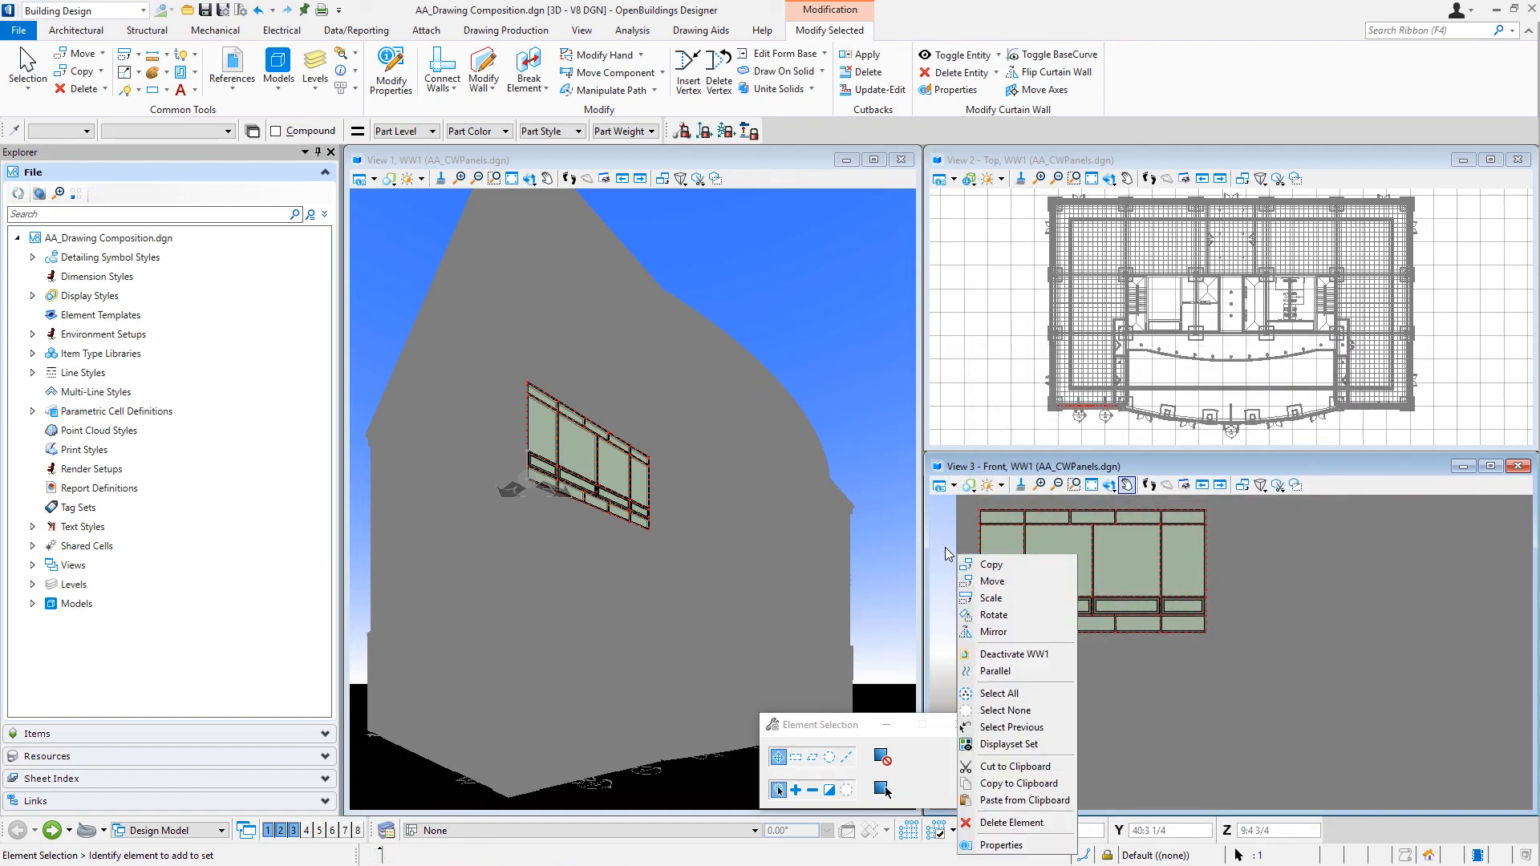
pyautogui.click(1017, 656)
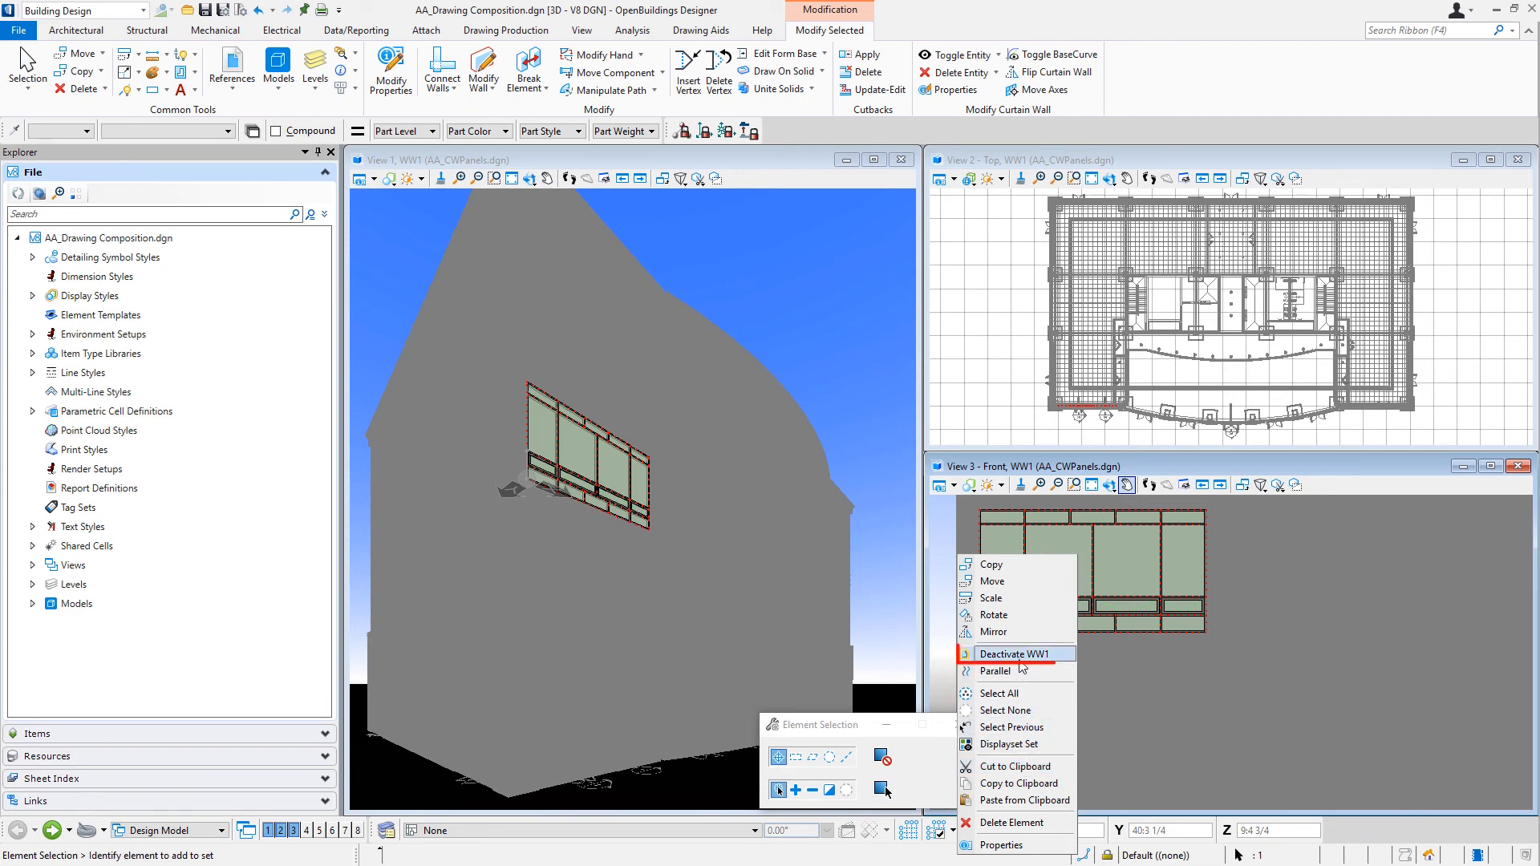